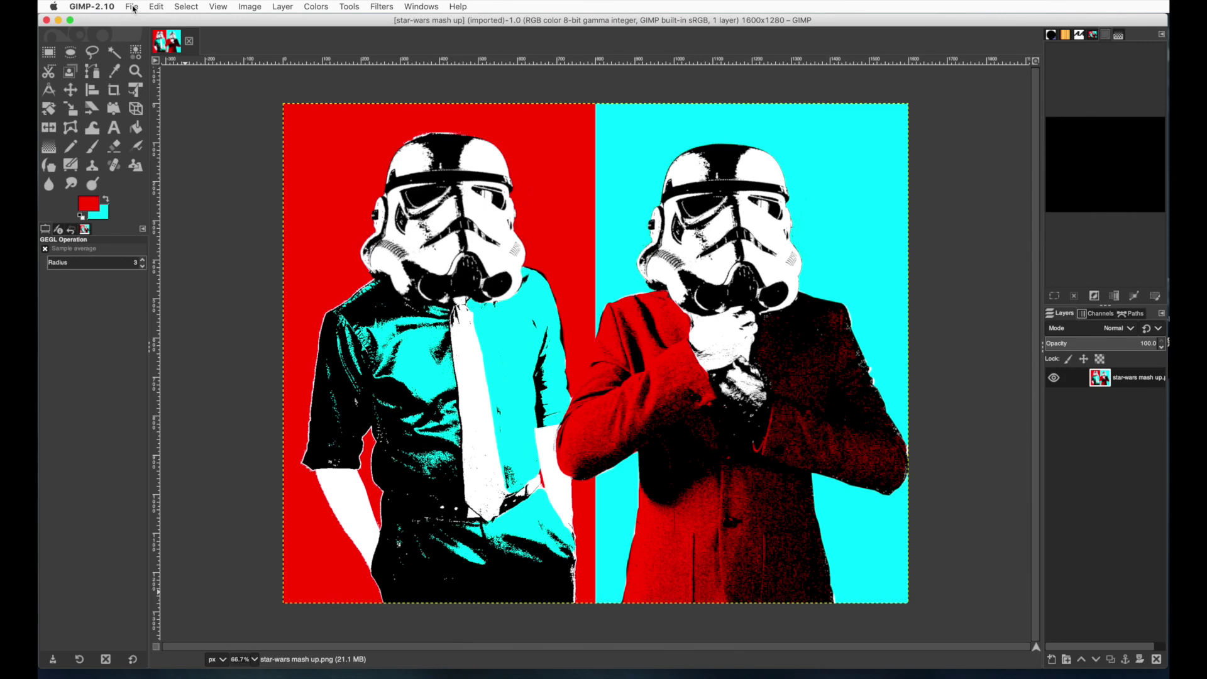
# Create a new 1600 × 1250 image with a cyan background.
pyautogui.click(133, 9)
pyautogui.click(136, 20)
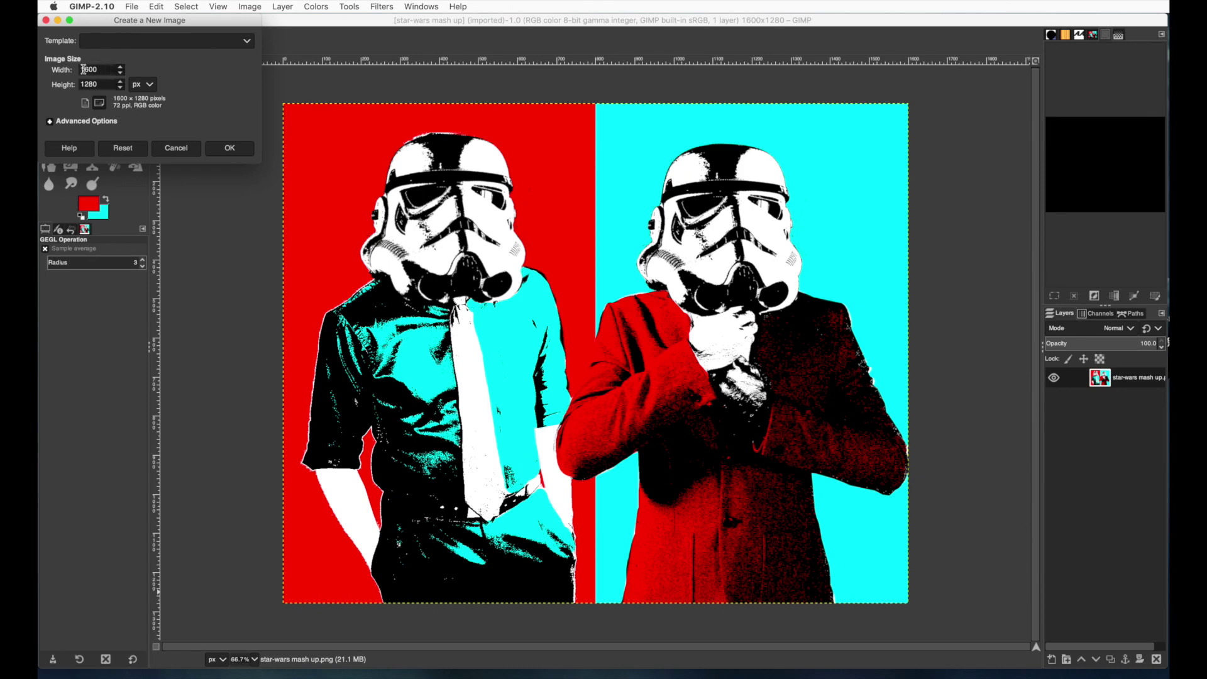
pyautogui.click(54, 85)
pyautogui.write('1')
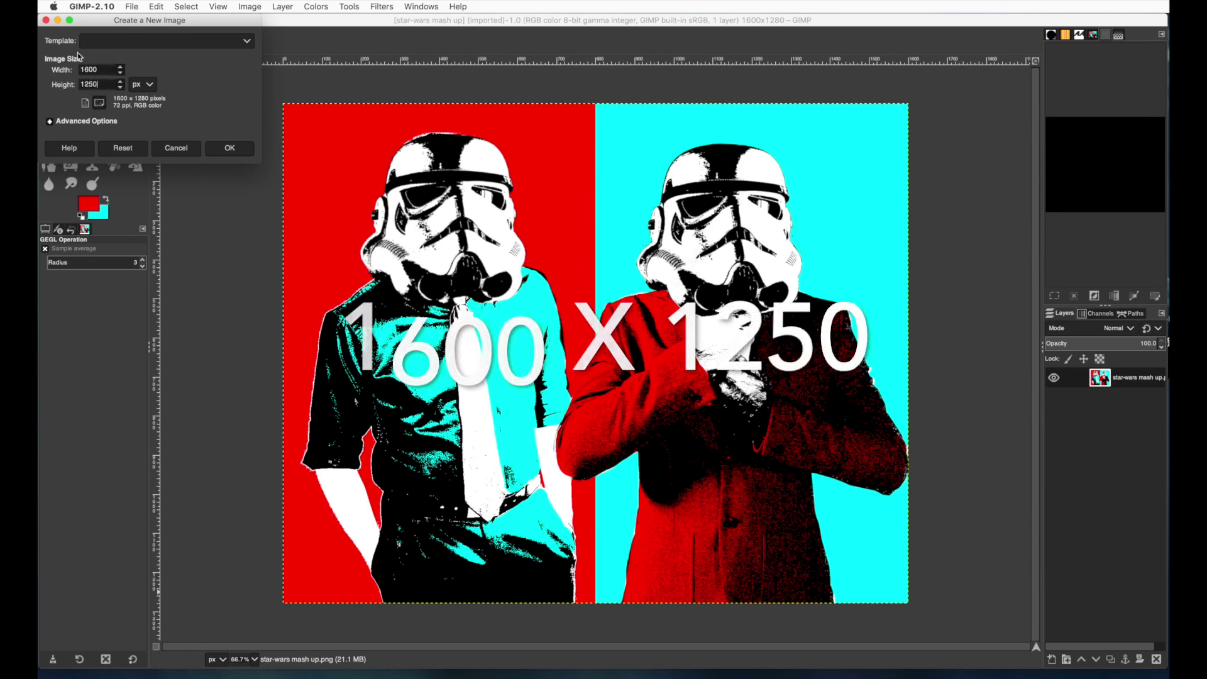
pyautogui.click(228, 149)
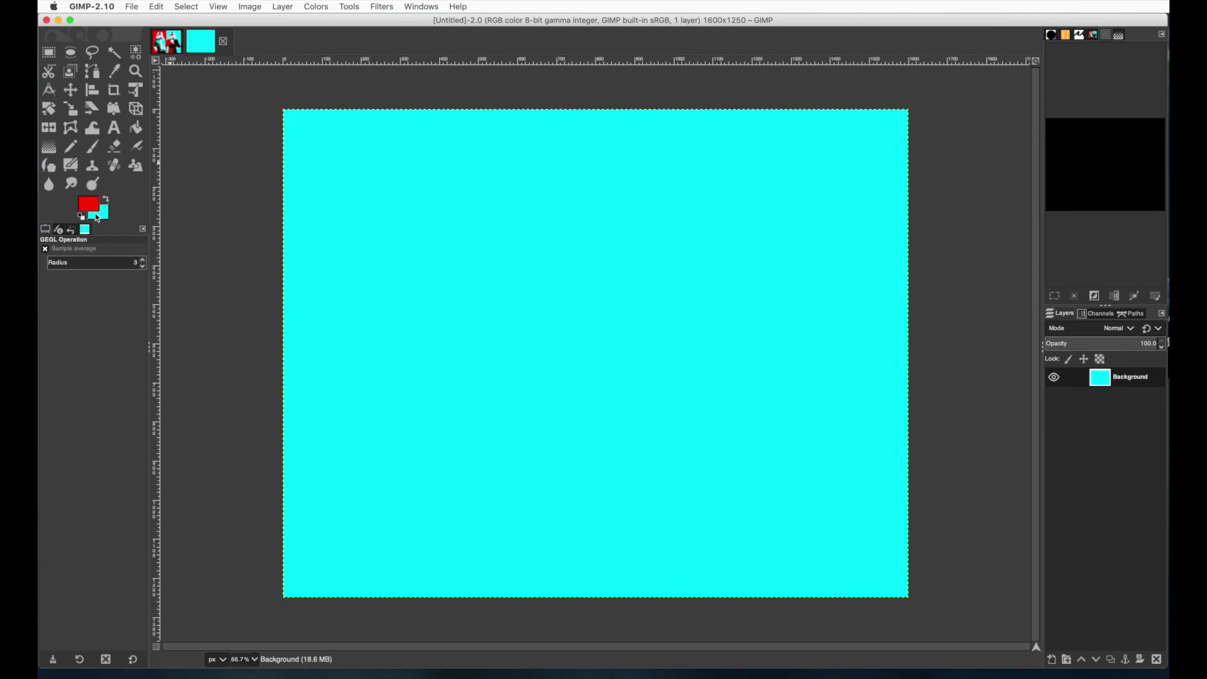
pyautogui.click(49, 52)
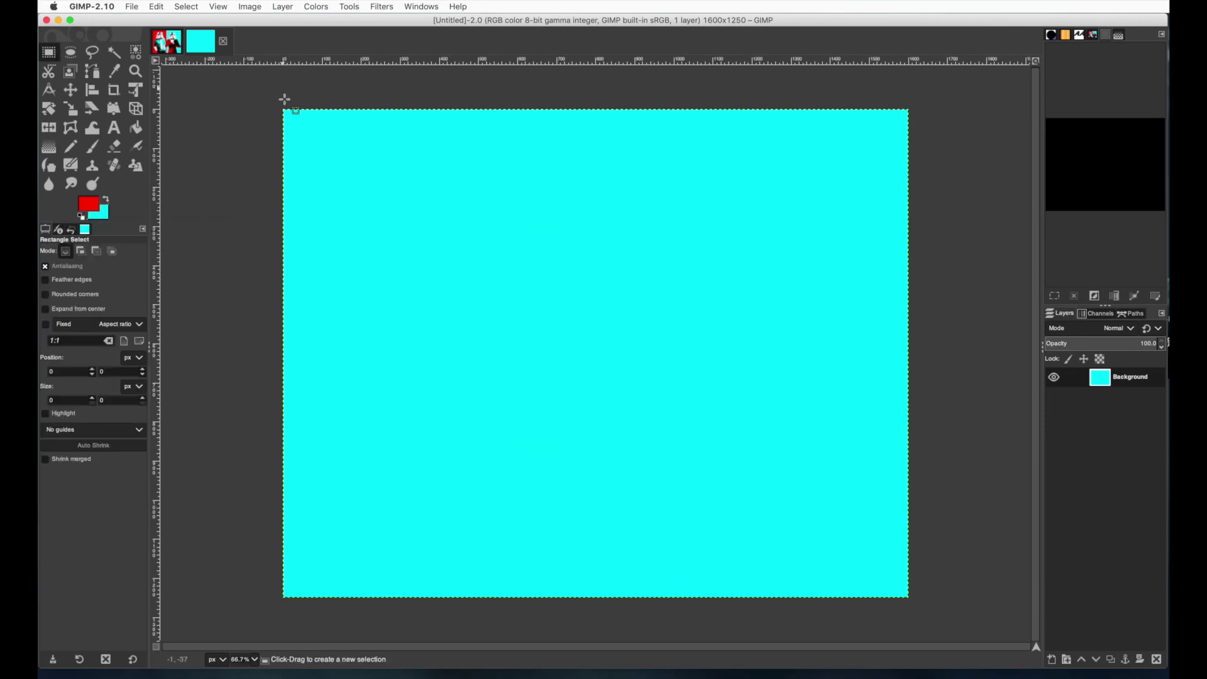
# Select the left half of the canvas and fill it with the red foreground colour.
pyautogui.moveTo(276, 94); pyautogui.dragTo(595, 636)
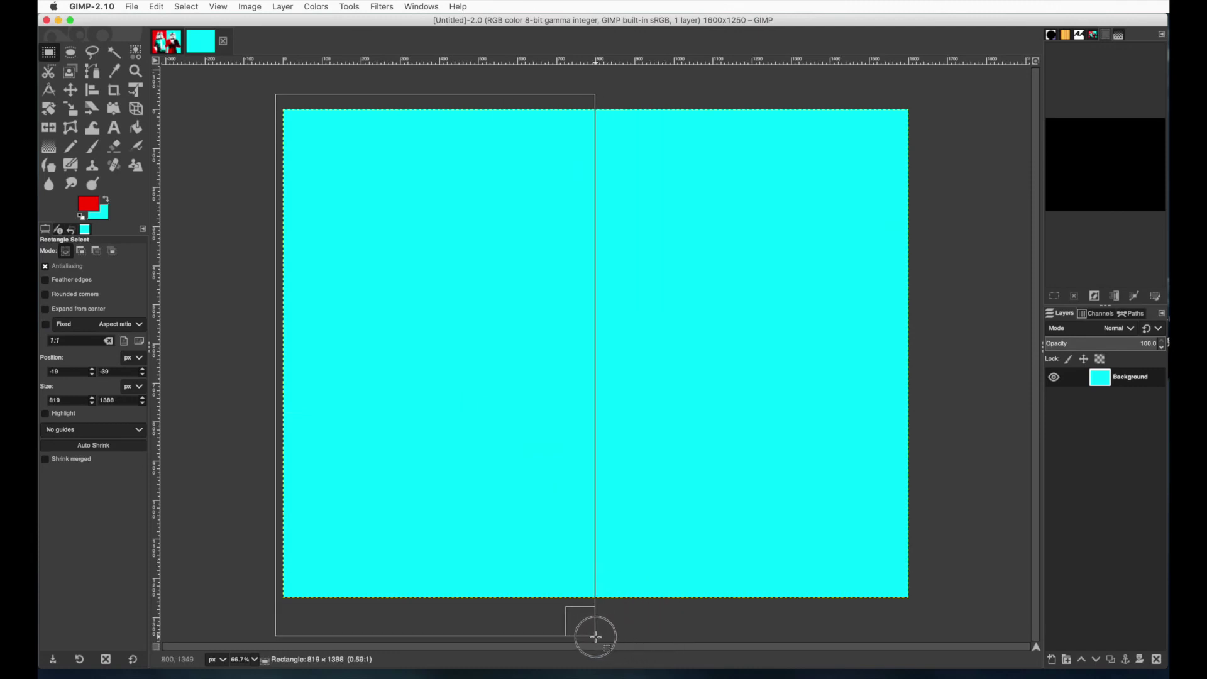
pyautogui.moveTo(595, 637); pyautogui.dragTo(597, 637)
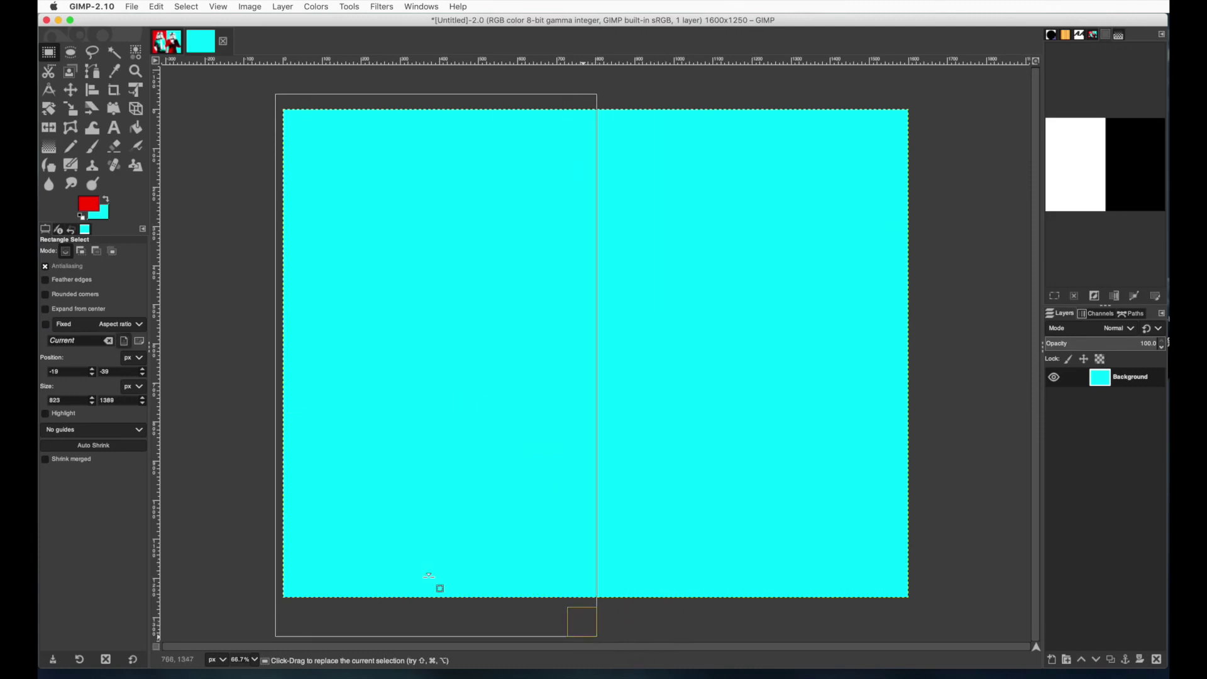
pyautogui.click(155, 7)
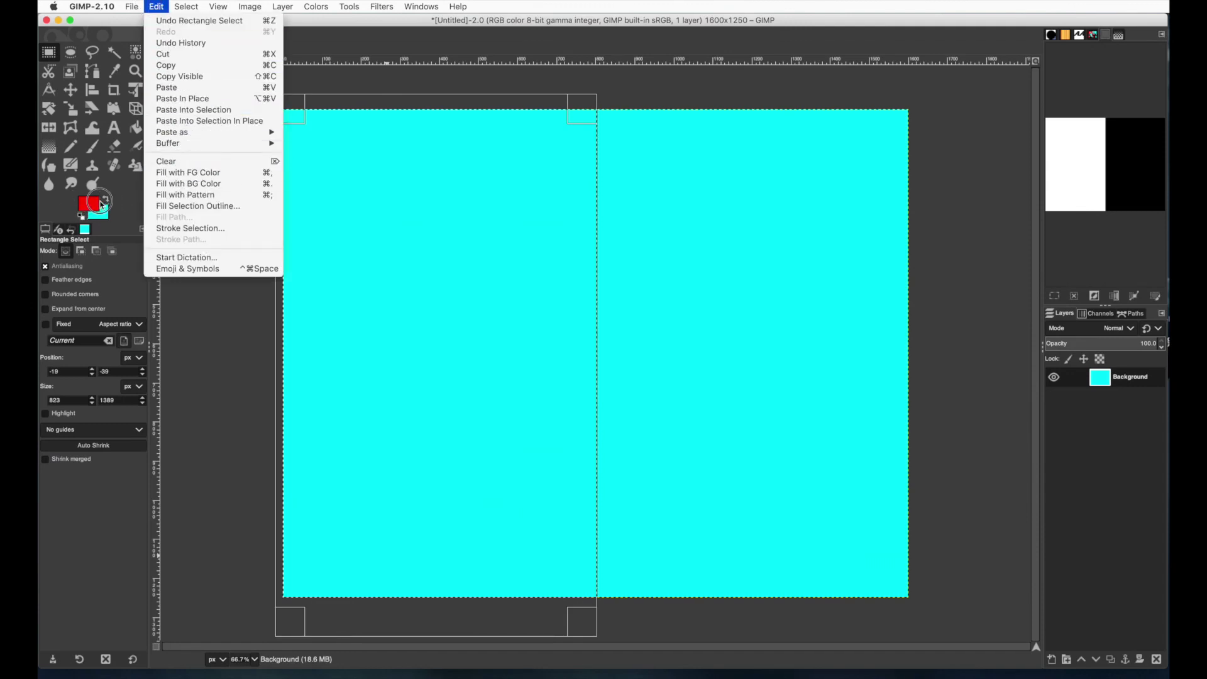
pyautogui.click(182, 173)
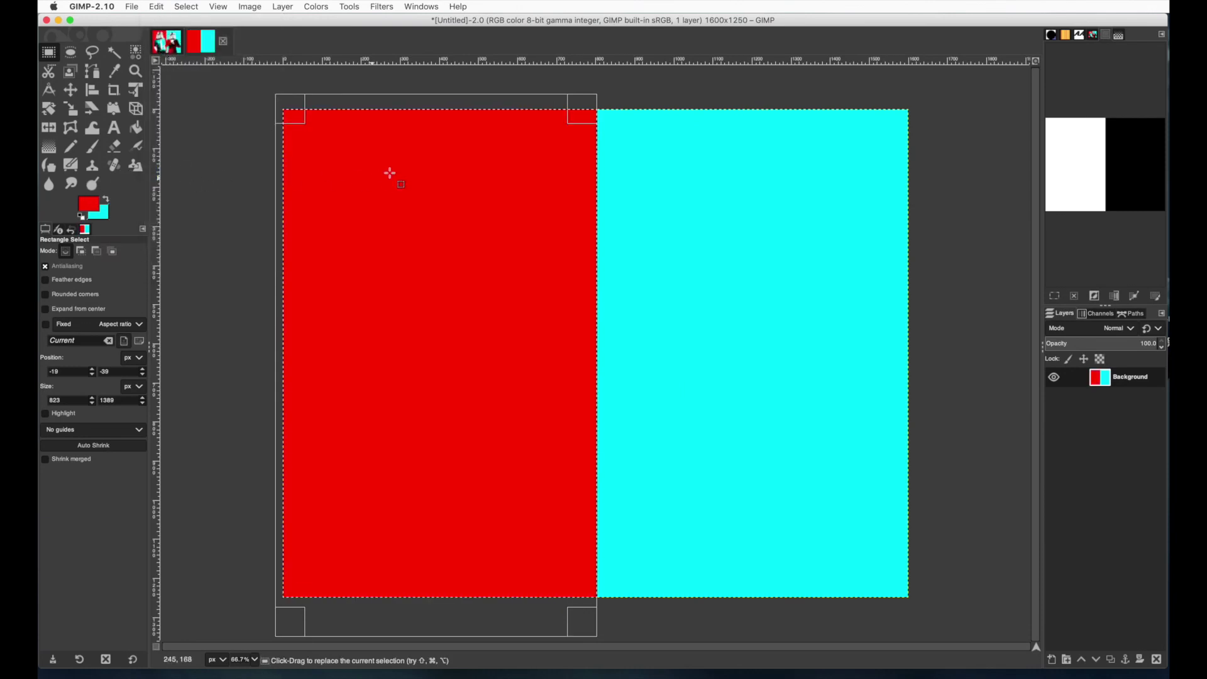
pyautogui.click(134, 7)
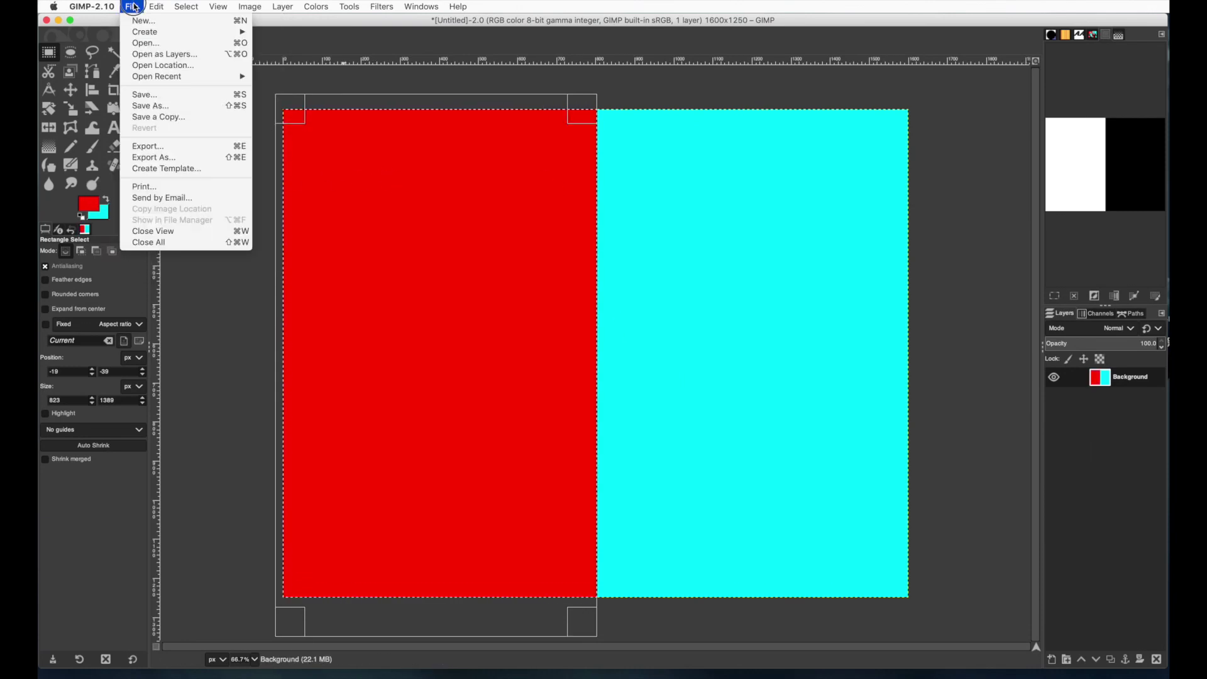
pyautogui.click(135, 7)
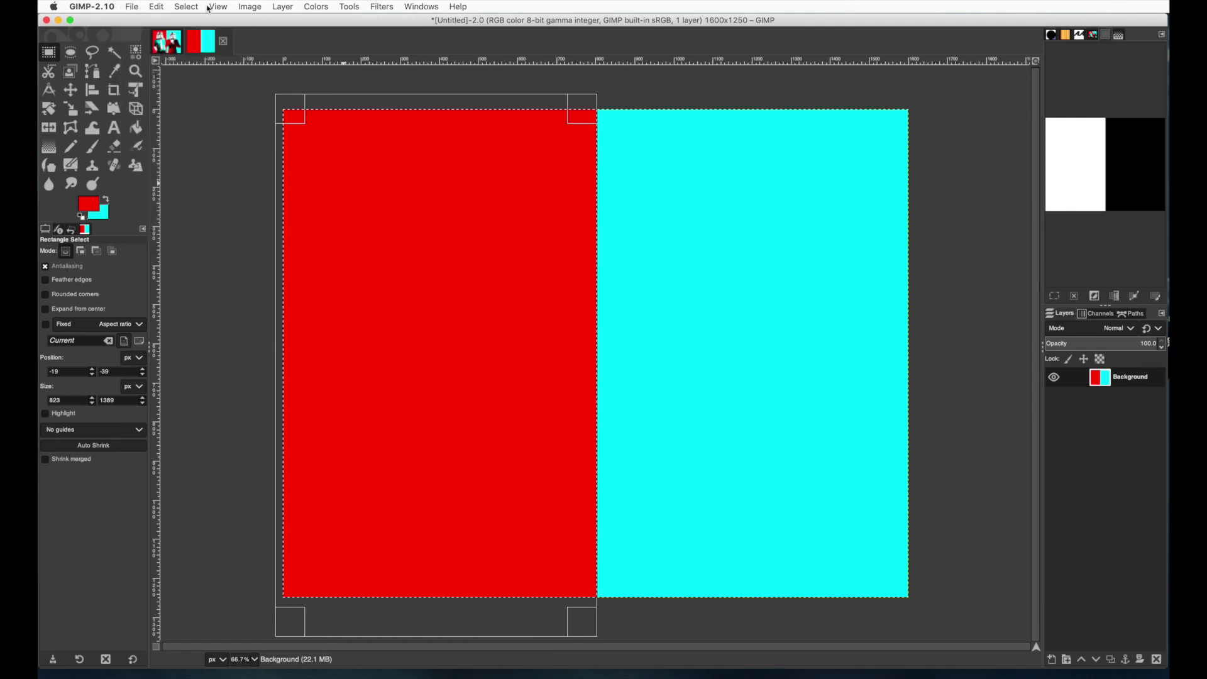
pyautogui.click(187, 7)
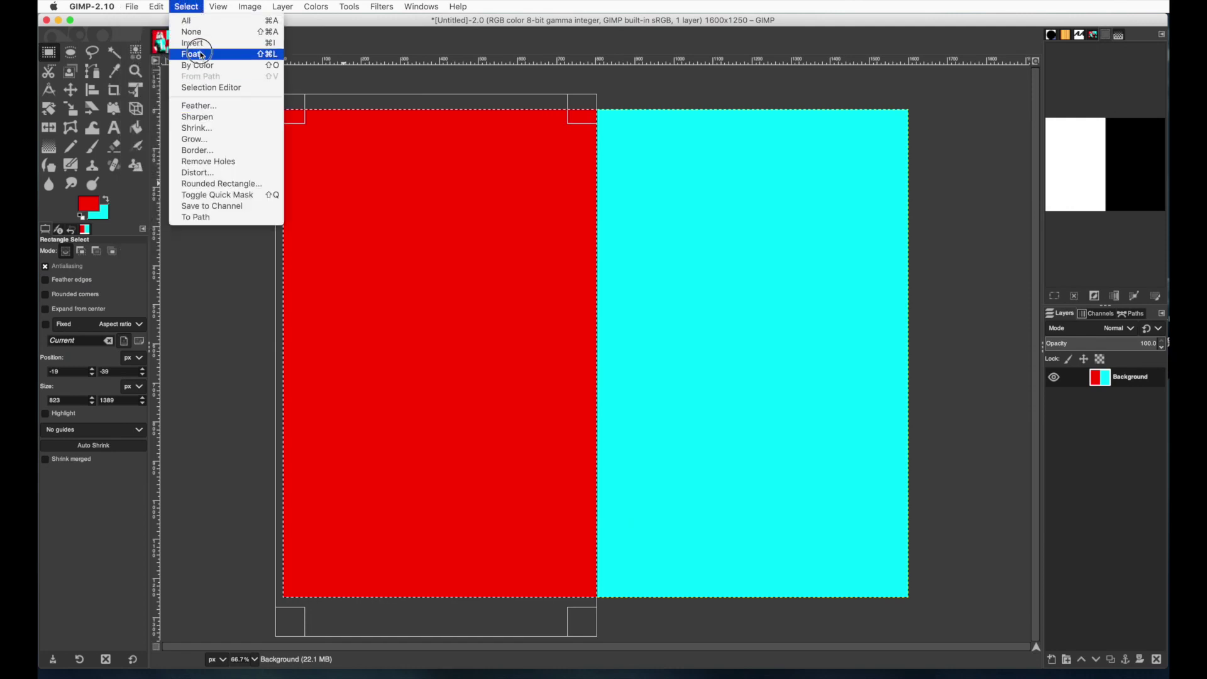
# Clear the selection and open business-man-1287044_1280.jpg from the stormtroopers folder.
pyautogui.click(199, 36)
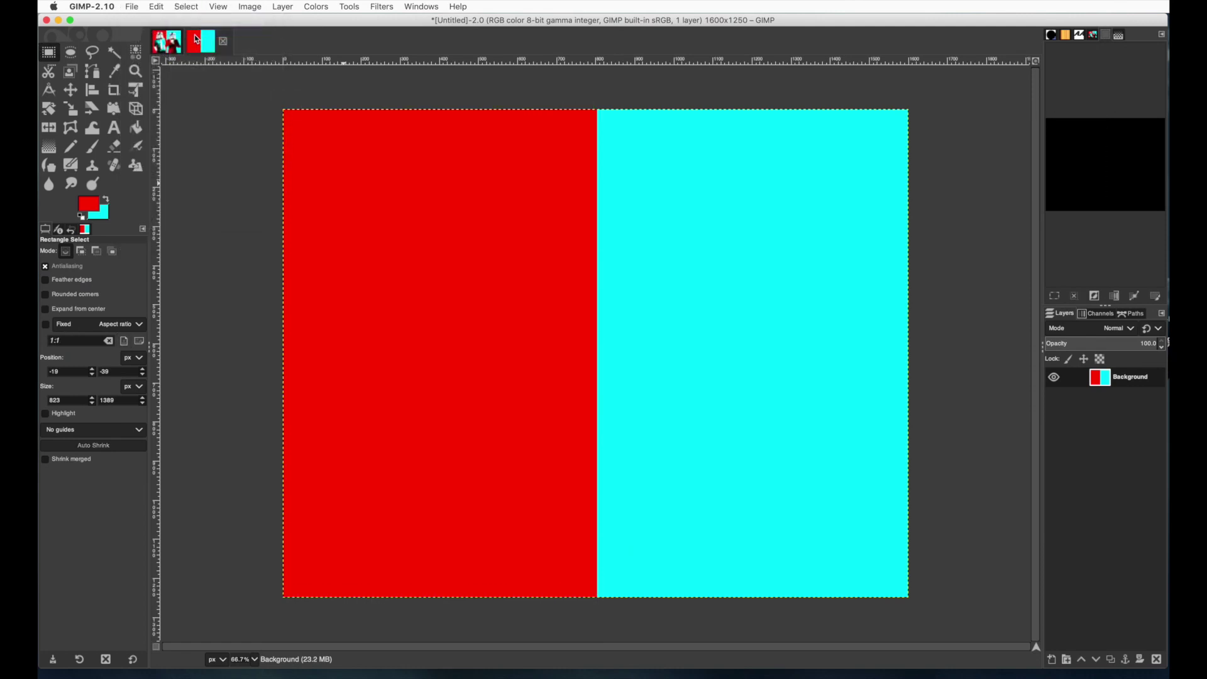
pyautogui.click(126, 6)
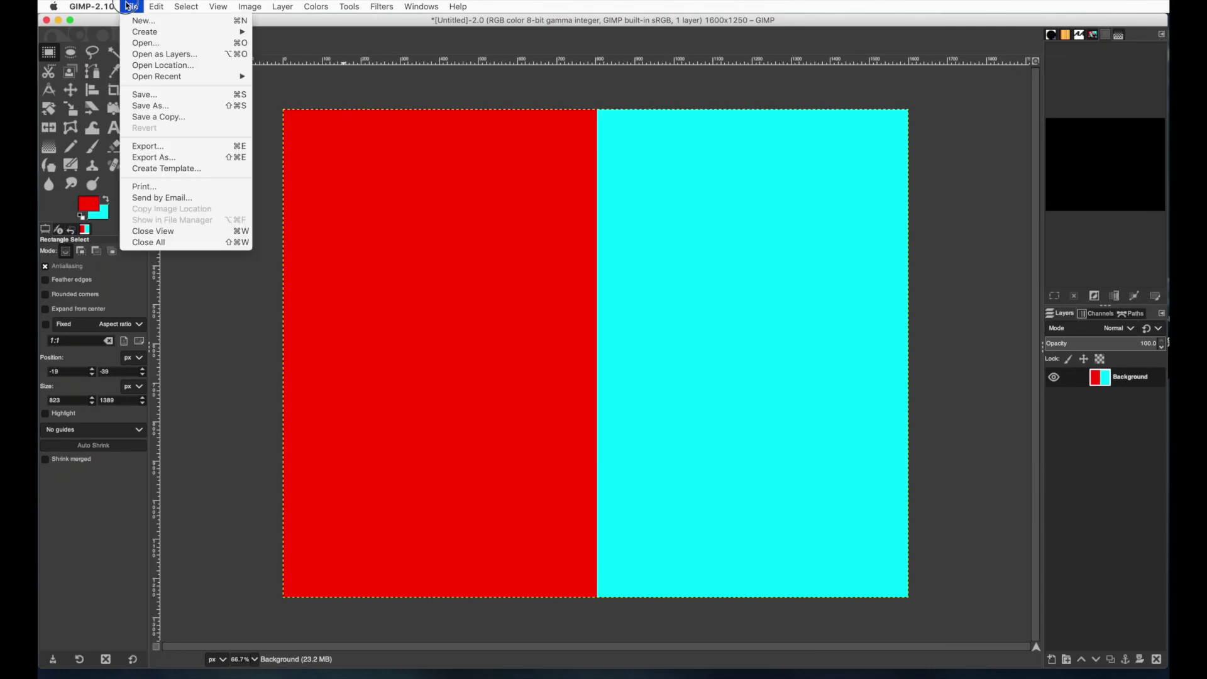
pyautogui.click(135, 47)
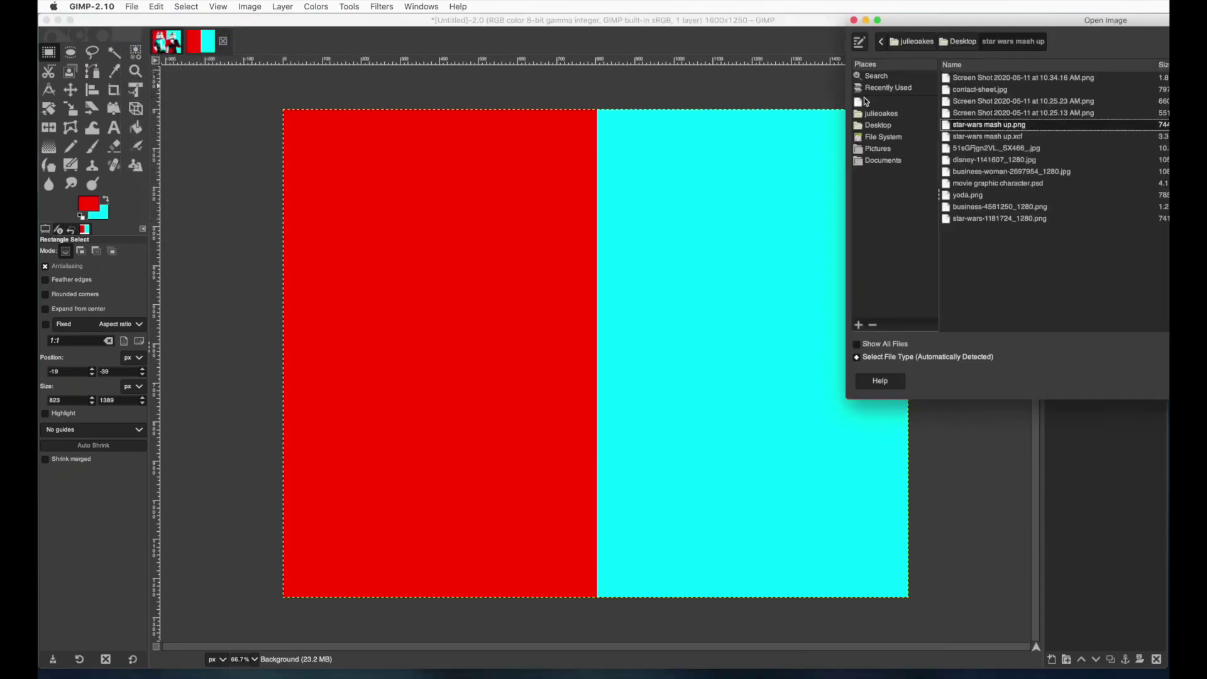
pyautogui.moveTo(1000, 25); pyautogui.dragTo(794, 105)
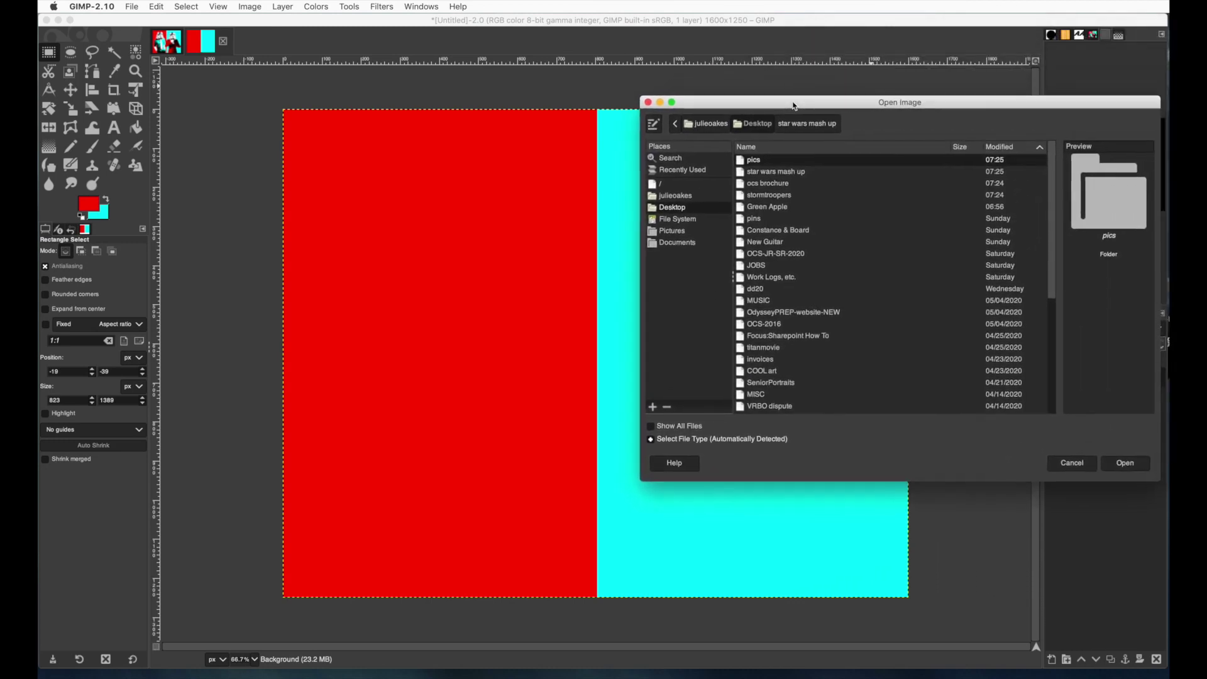
pyautogui.doubleClick(766, 195)
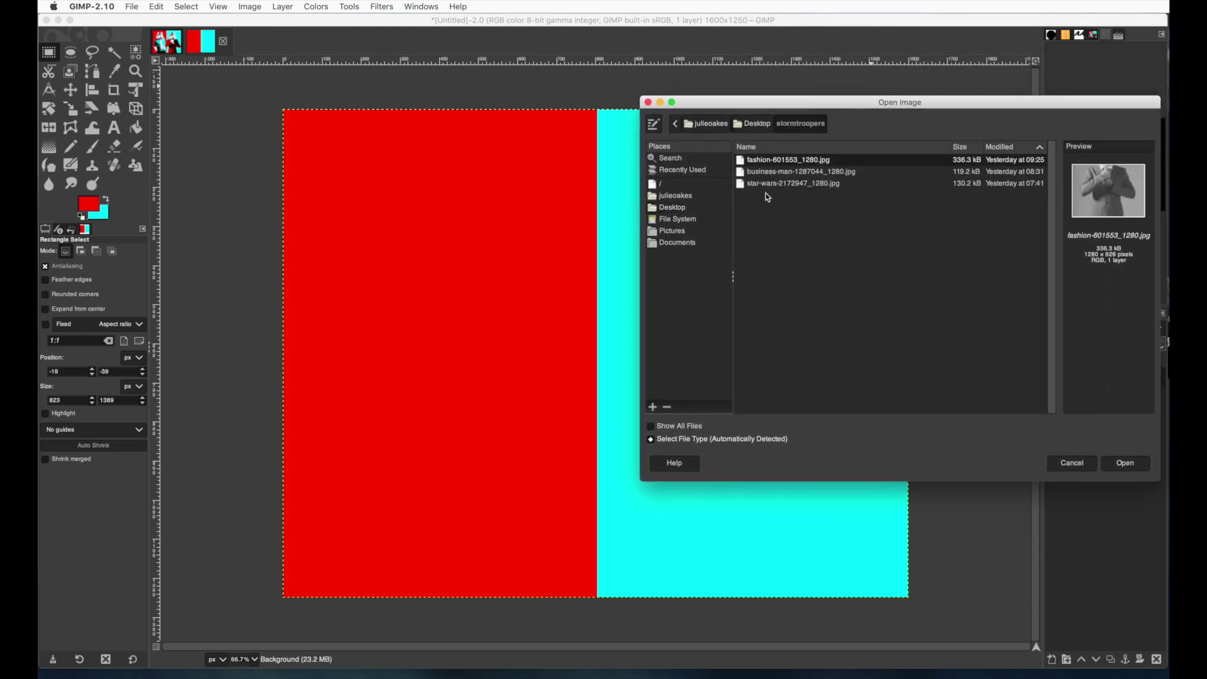
pyautogui.click(768, 173)
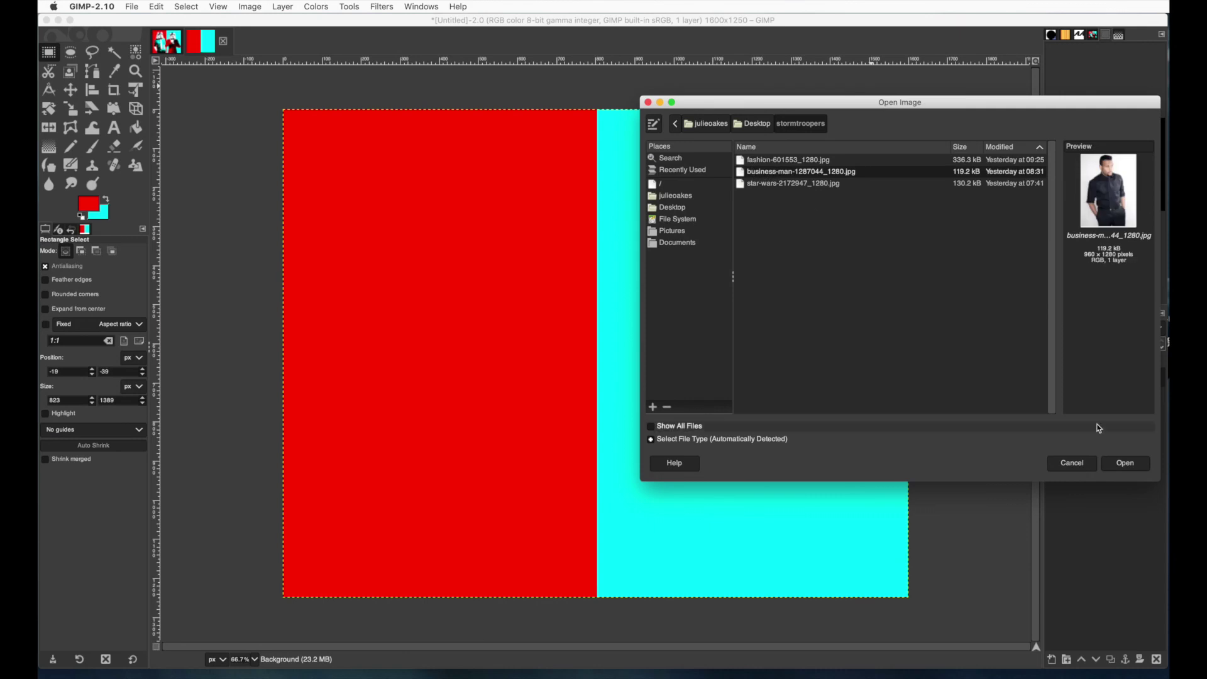
pyautogui.click(1114, 464)
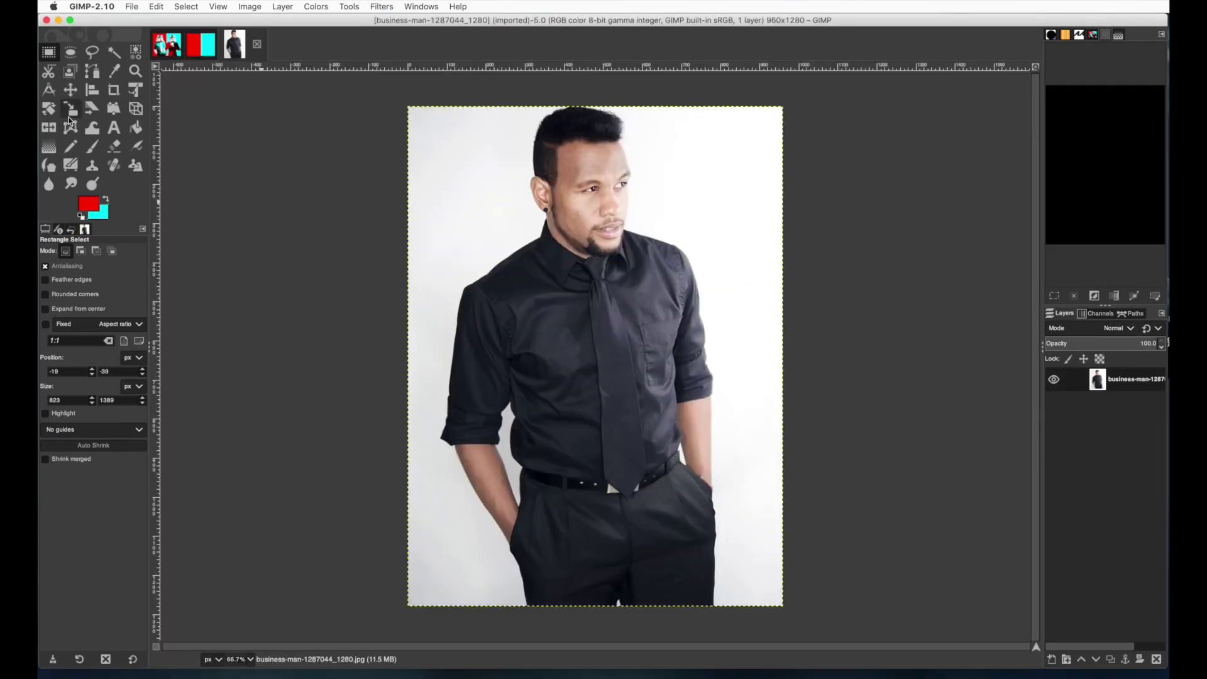
# Switch to Fuzzy Select and raise its threshold to 15.
pyautogui.click(114, 53)
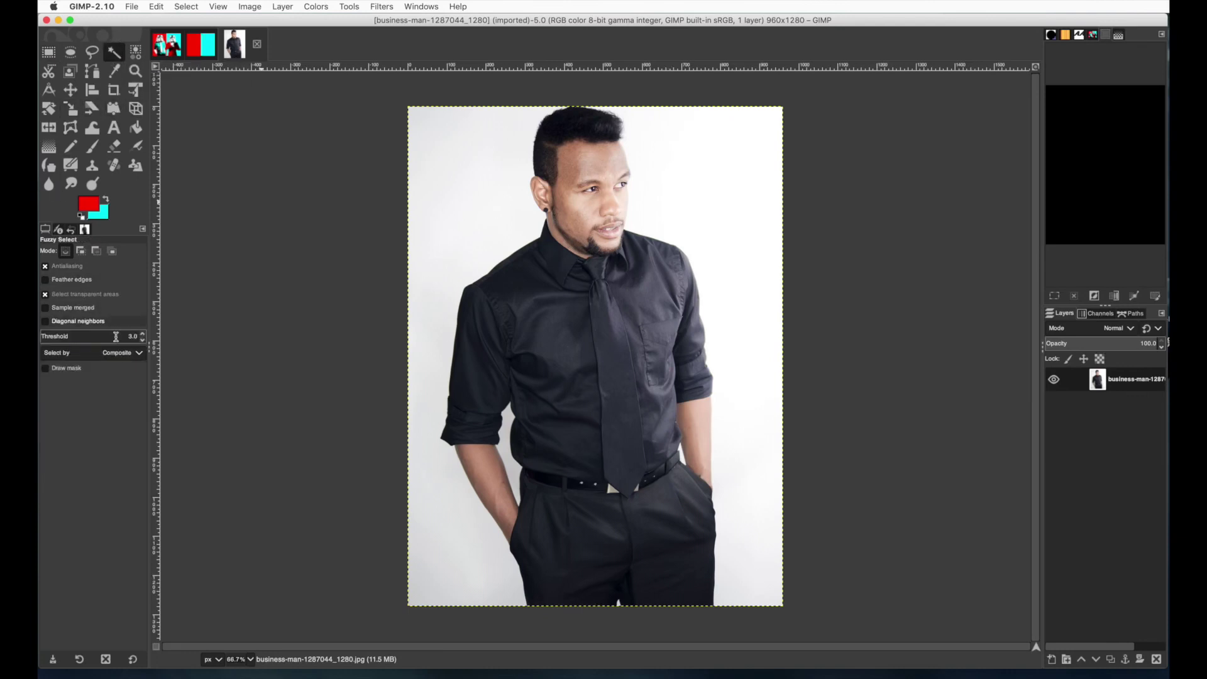
pyautogui.click(144, 334)
pyautogui.click(144, 334)
pyautogui.click(144, 335)
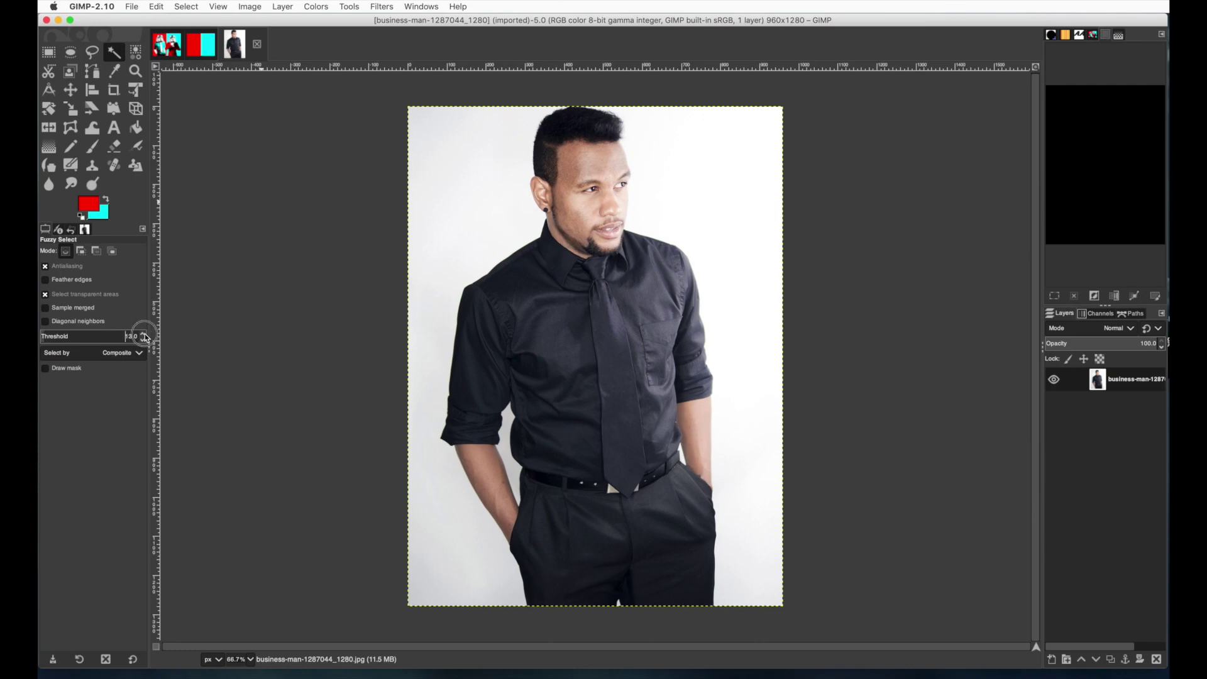
pyautogui.click(144, 335)
pyautogui.click(144, 334)
pyautogui.click(144, 334)
# Select all six background areas around the man, including the gap between arm and torso.
pyautogui.click(458, 234)
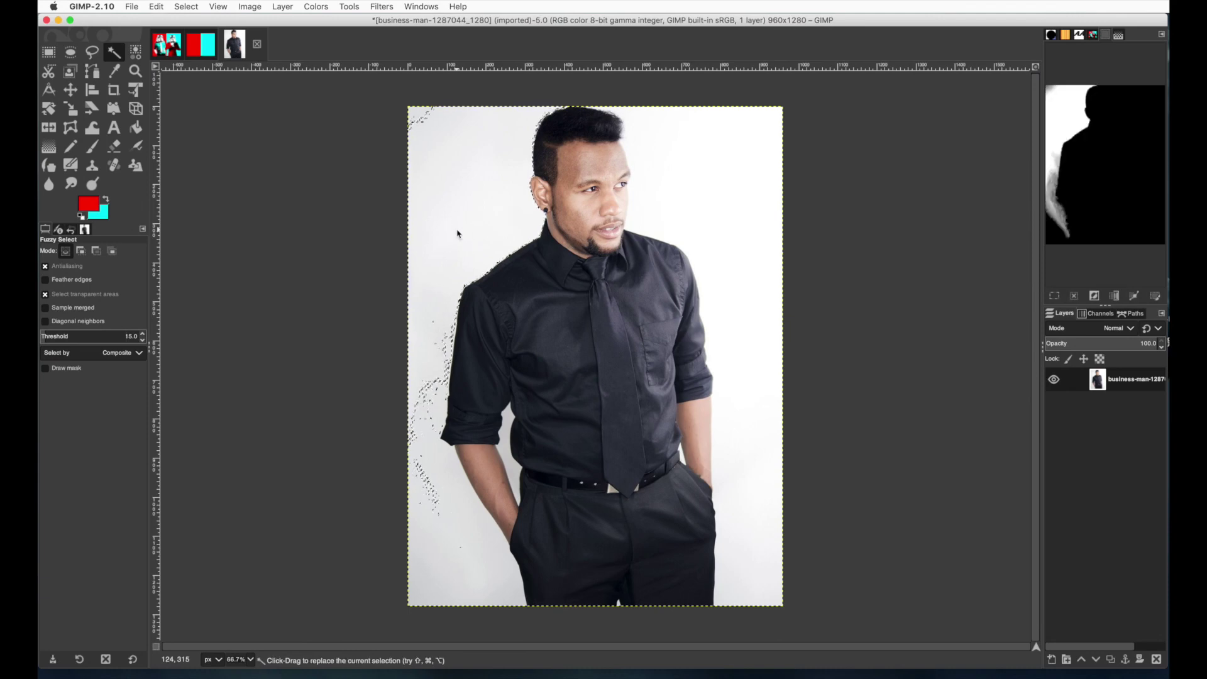
pyautogui.keyDown('shift'); pyautogui.click(427, 396); pyautogui.keyUp('shift')
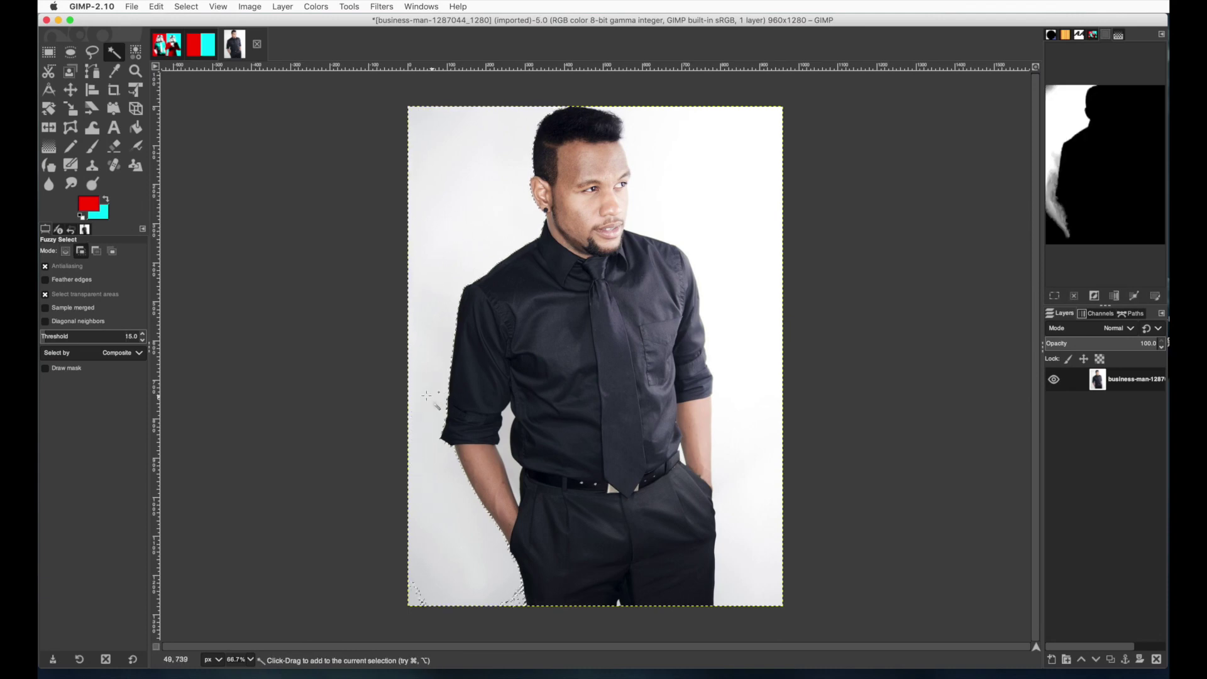
pyautogui.keyDown('shift'); pyautogui.click(412, 598); pyautogui.keyUp('shift')
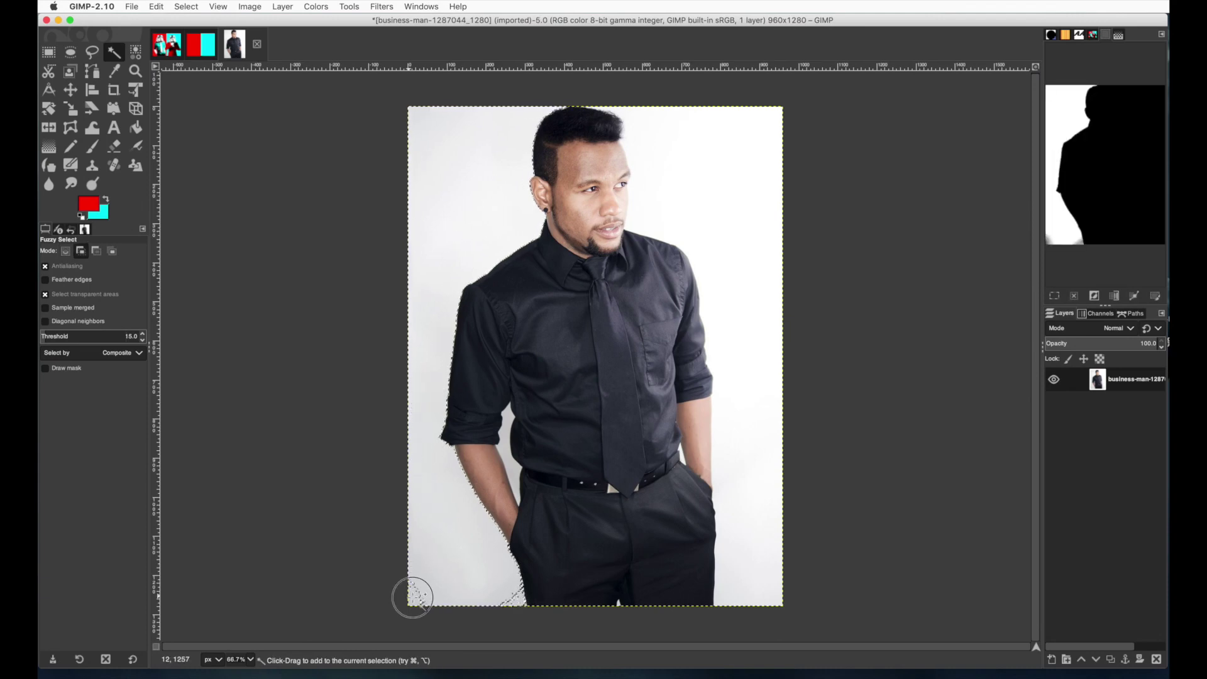
pyautogui.keyDown('shift'); pyautogui.click(741, 582); pyautogui.keyUp('shift')
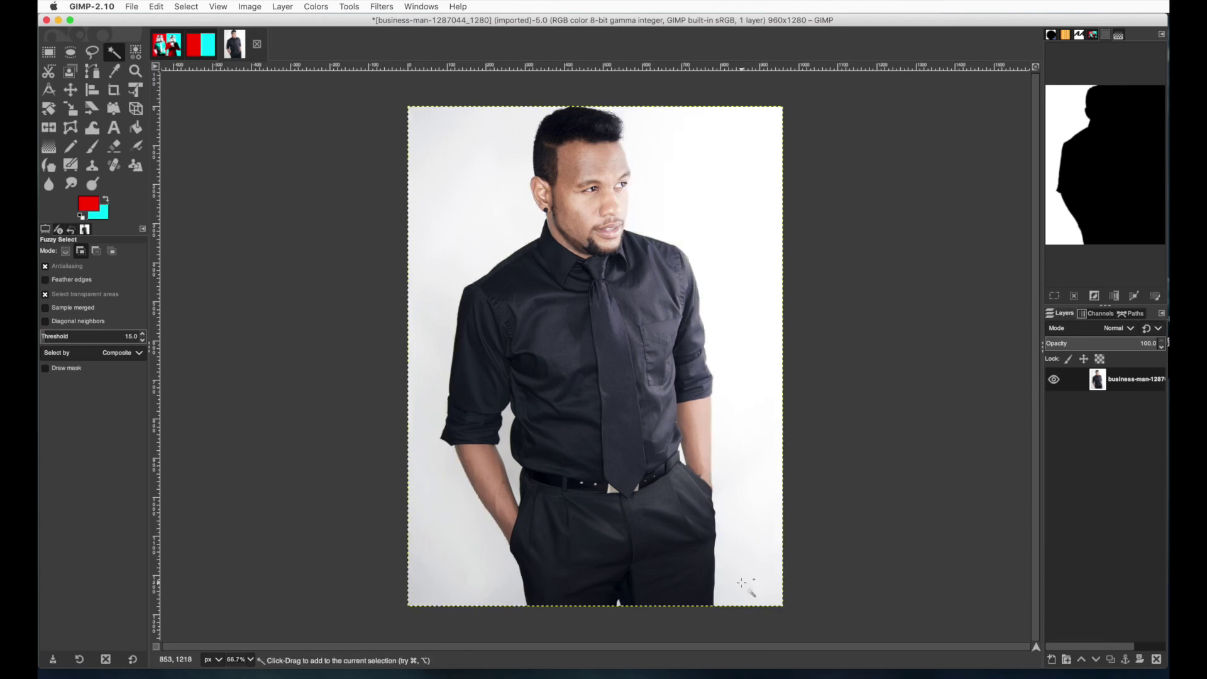
pyautogui.keyDown('shift'); pyautogui.click(763, 412); pyautogui.keyUp('shift')
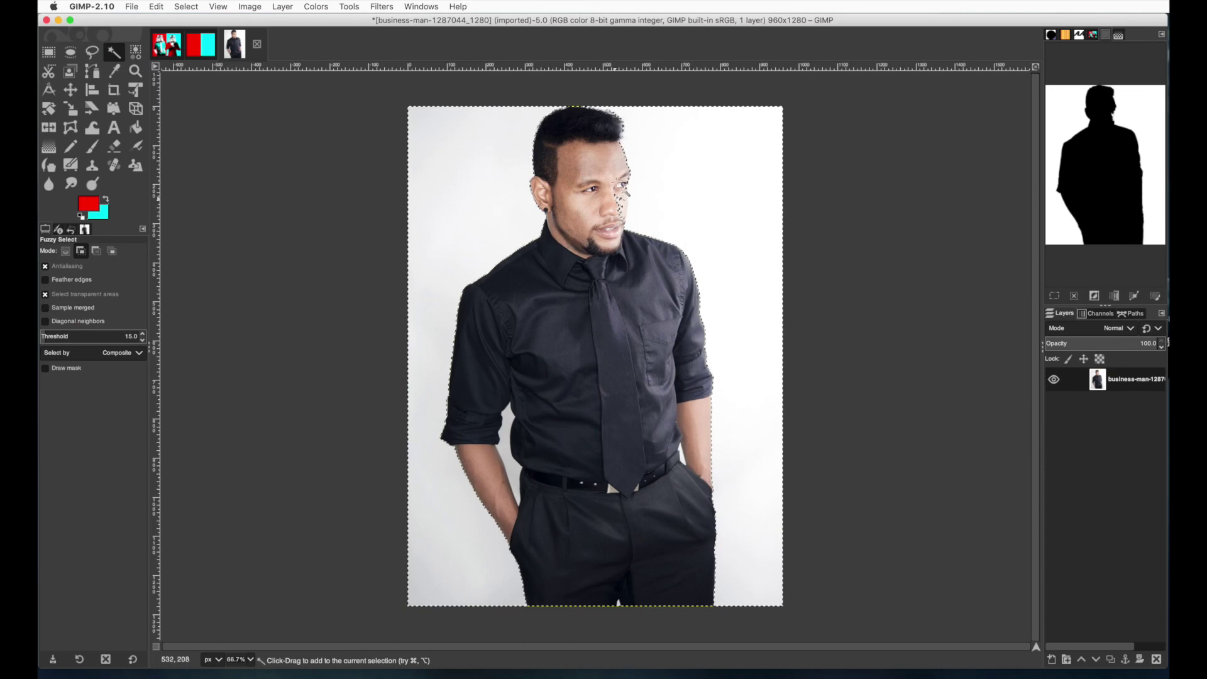
pyautogui.keyDown('shift'); pyautogui.click(503, 472); pyautogui.keyUp('shift')
# Invert the selection, copy the man, and return to the red/cyan image.
pyautogui.click(197, 6)
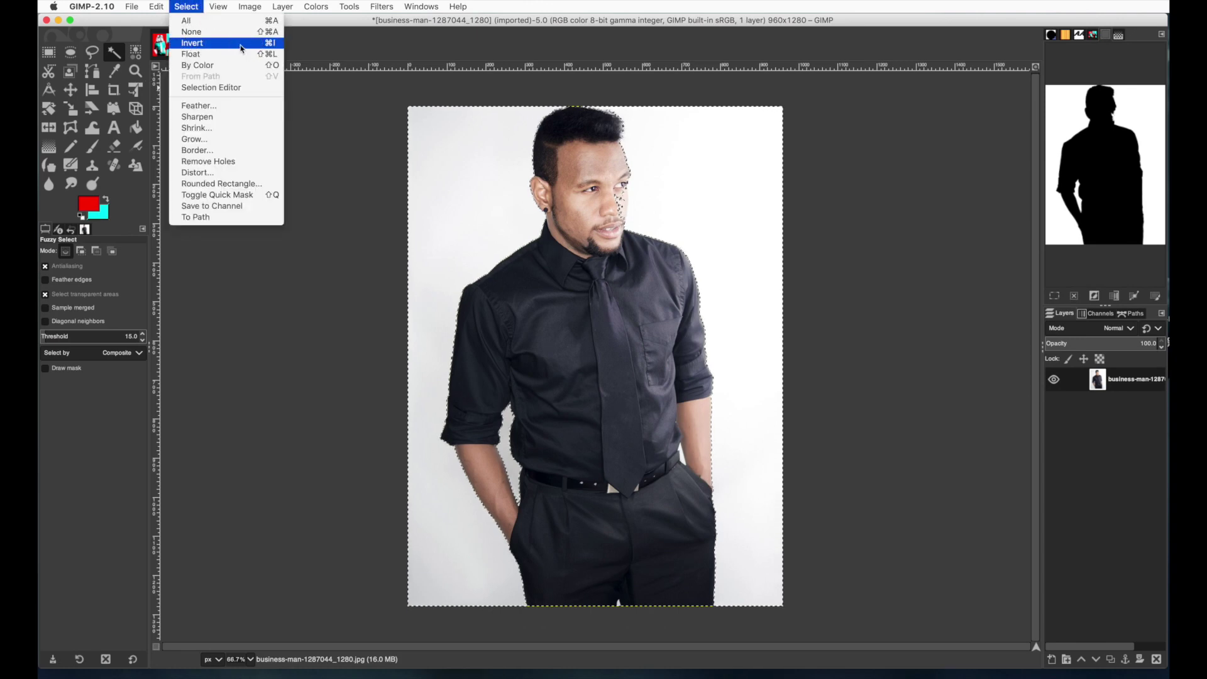
pyautogui.click(194, 45)
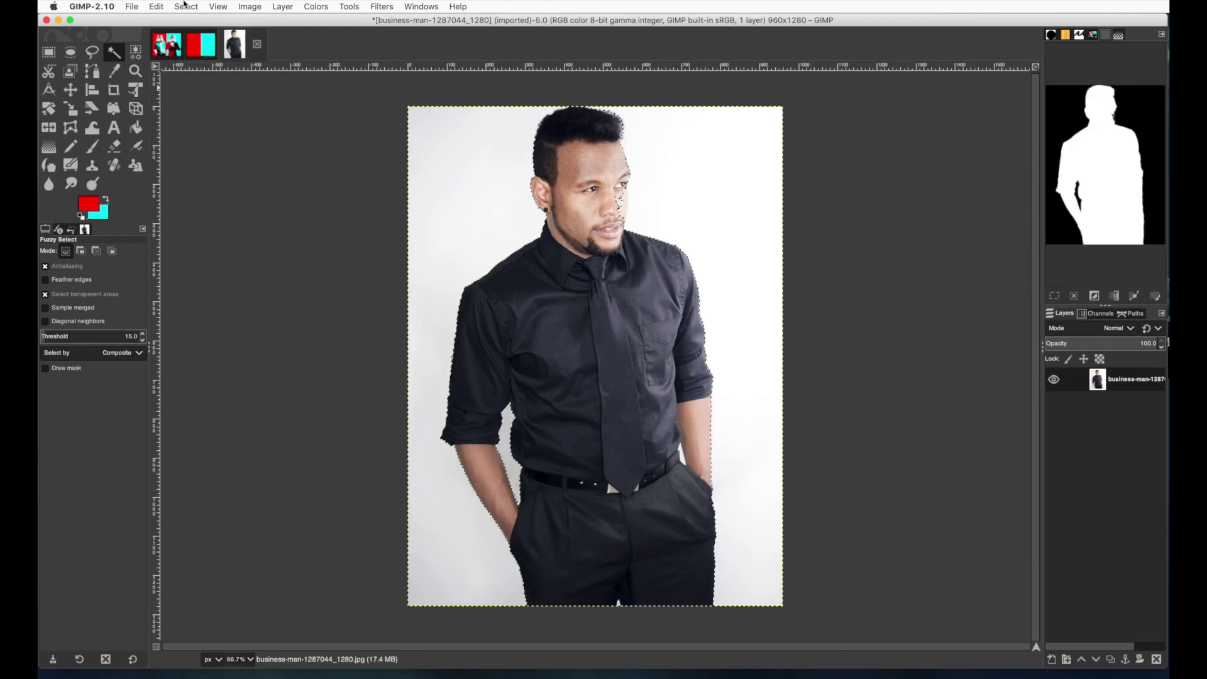
pyautogui.click(152, 6)
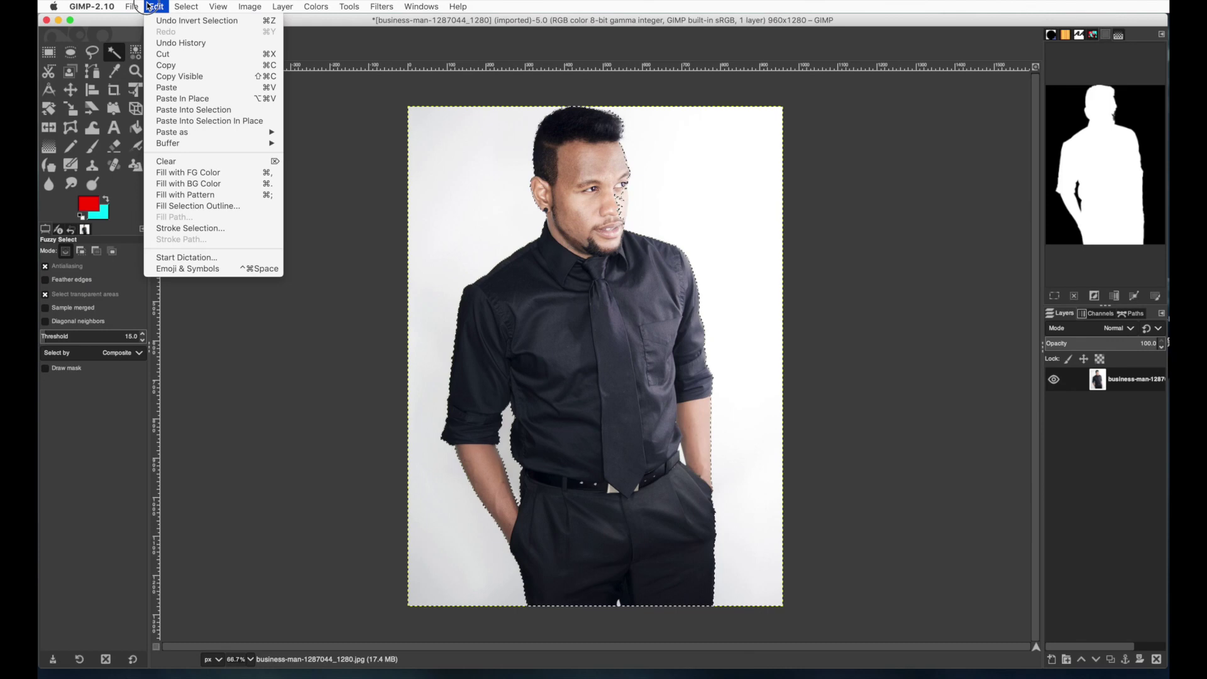
pyautogui.click(160, 66)
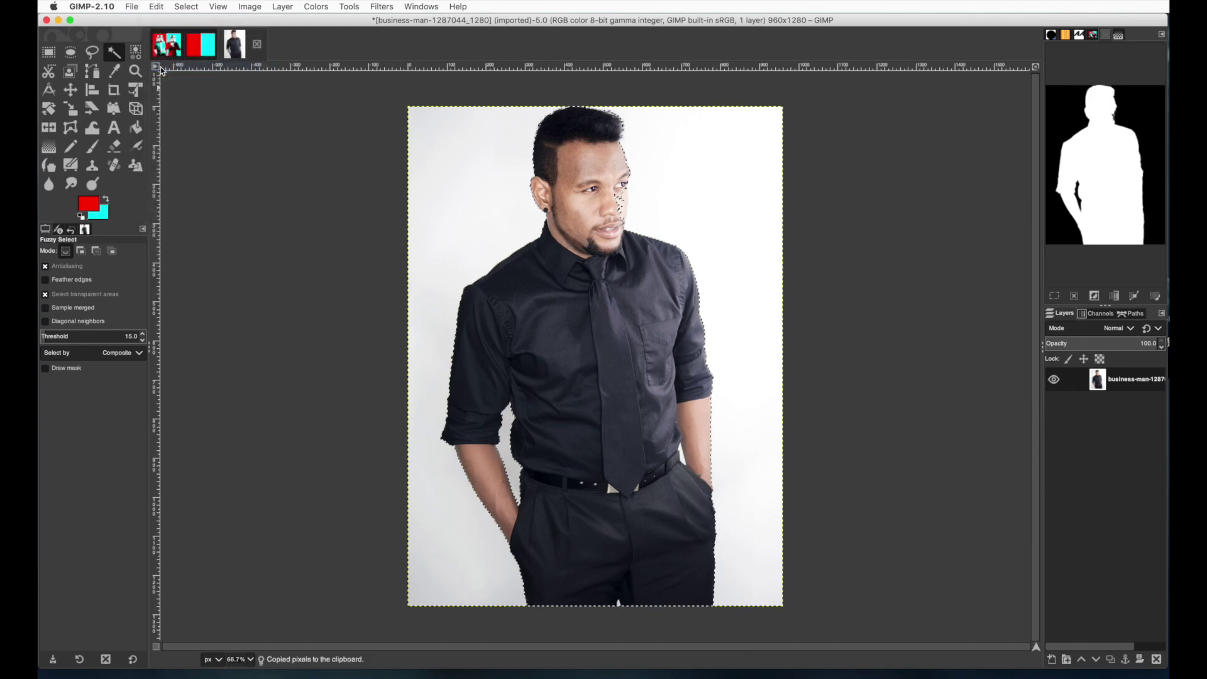
pyautogui.click(198, 55)
# Paste the man as a new layer, scale it to 617 × 1116, and move it onto the red half.
pyautogui.click(157, 6)
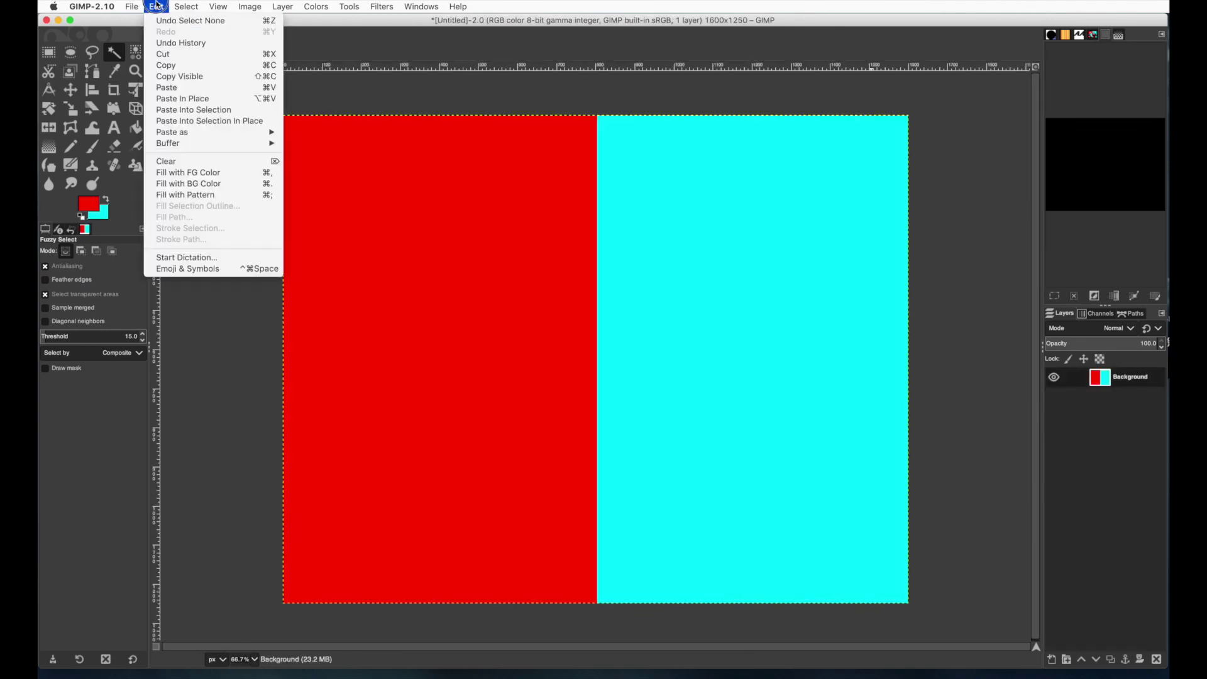
pyautogui.click(174, 93)
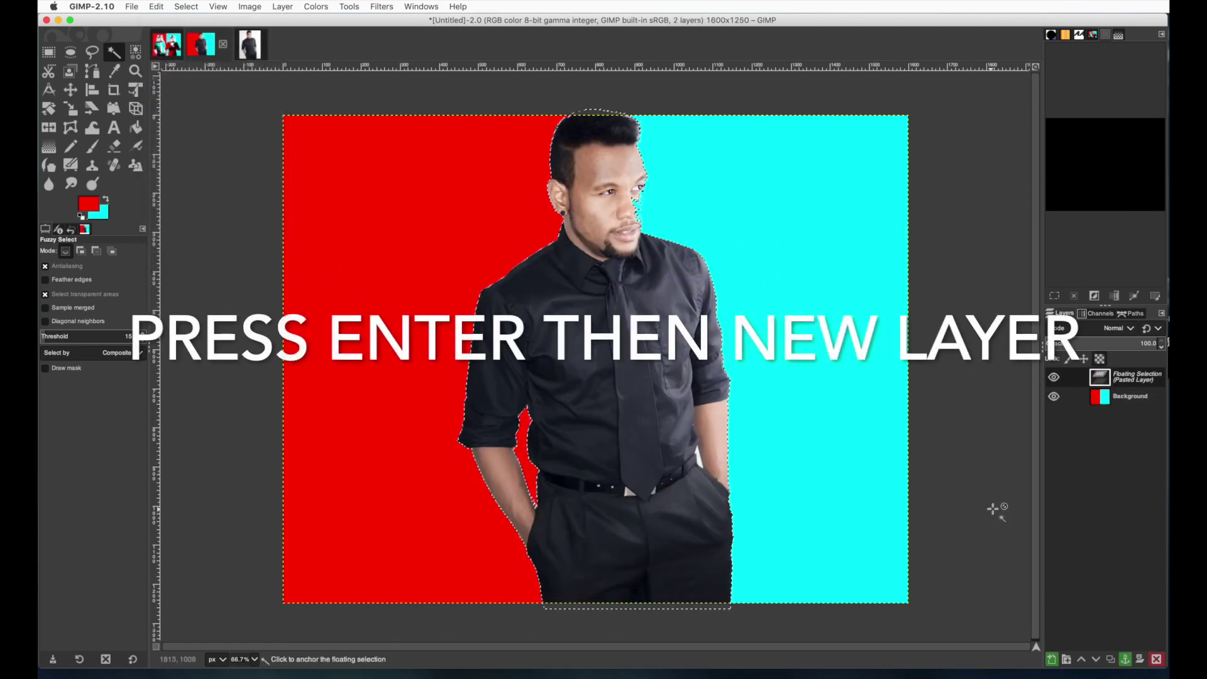
pyautogui.click(1051, 661)
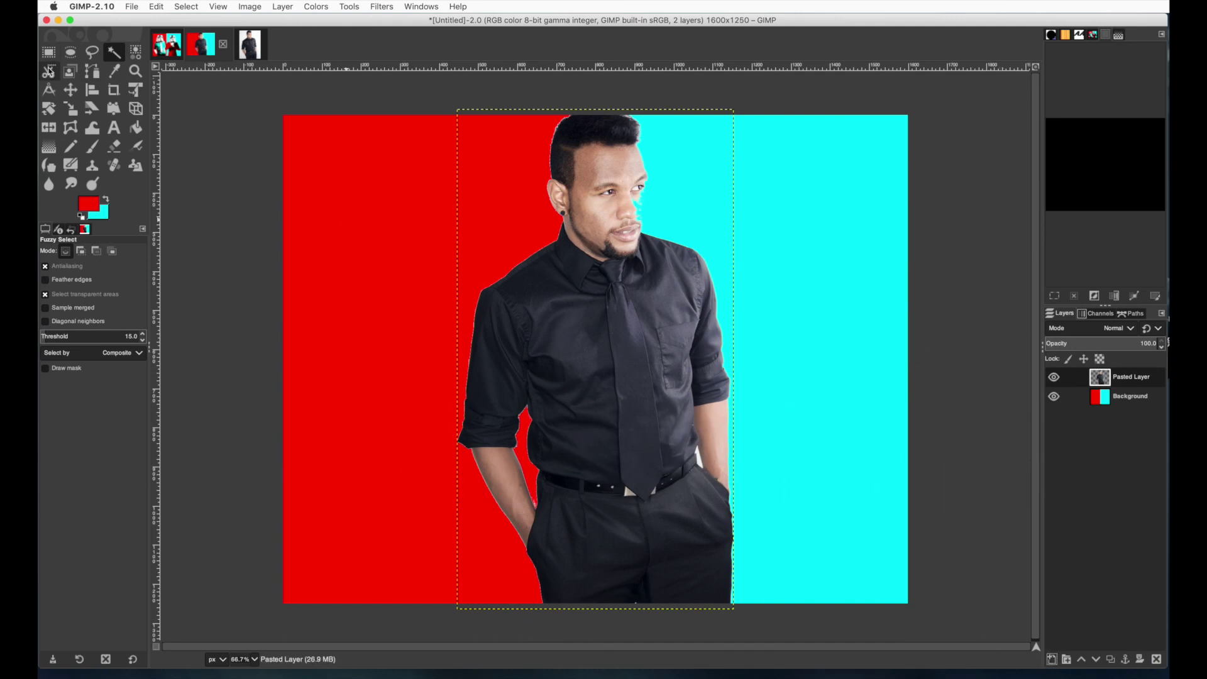
pyautogui.click(71, 109)
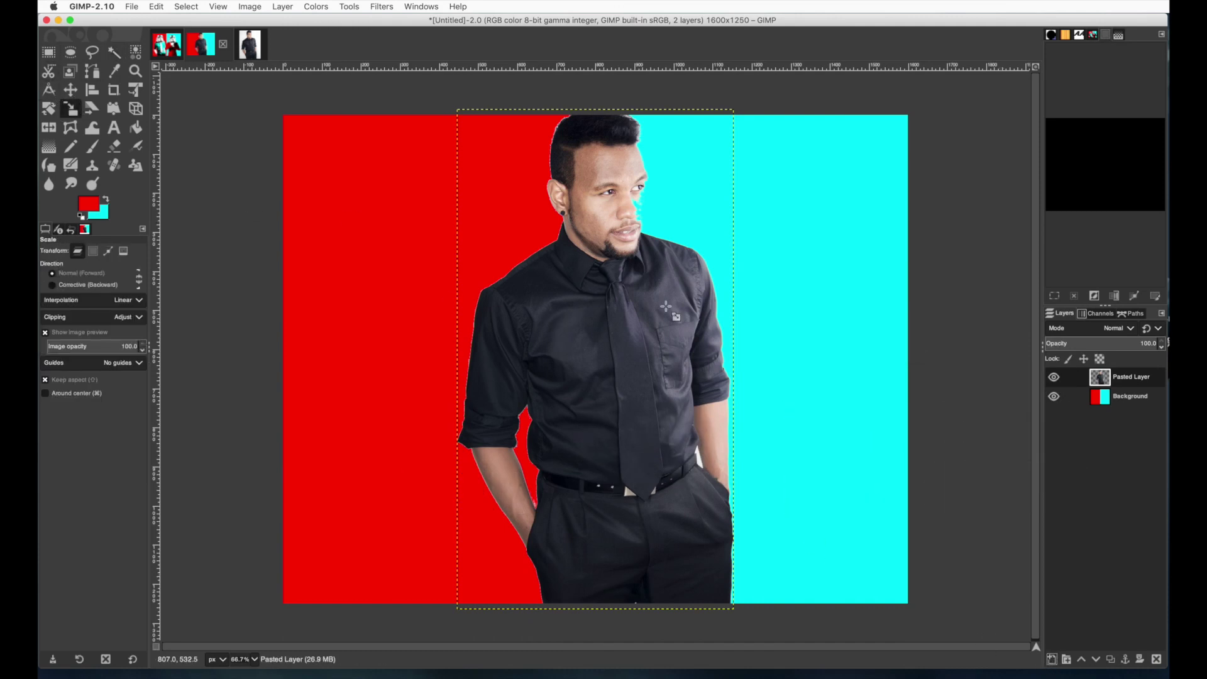
pyautogui.click(675, 234)
pyautogui.moveTo(674, 234); pyautogui.dragTo(639, 261)
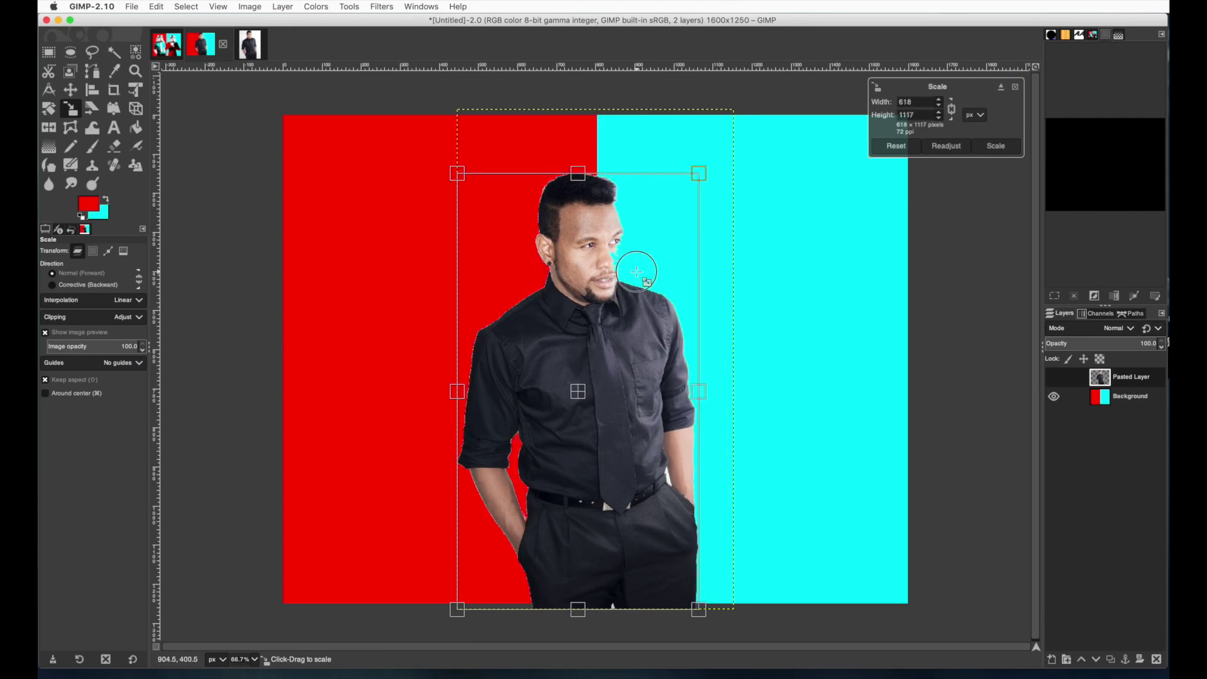
pyautogui.moveTo(587, 401); pyautogui.dragTo(451, 398)
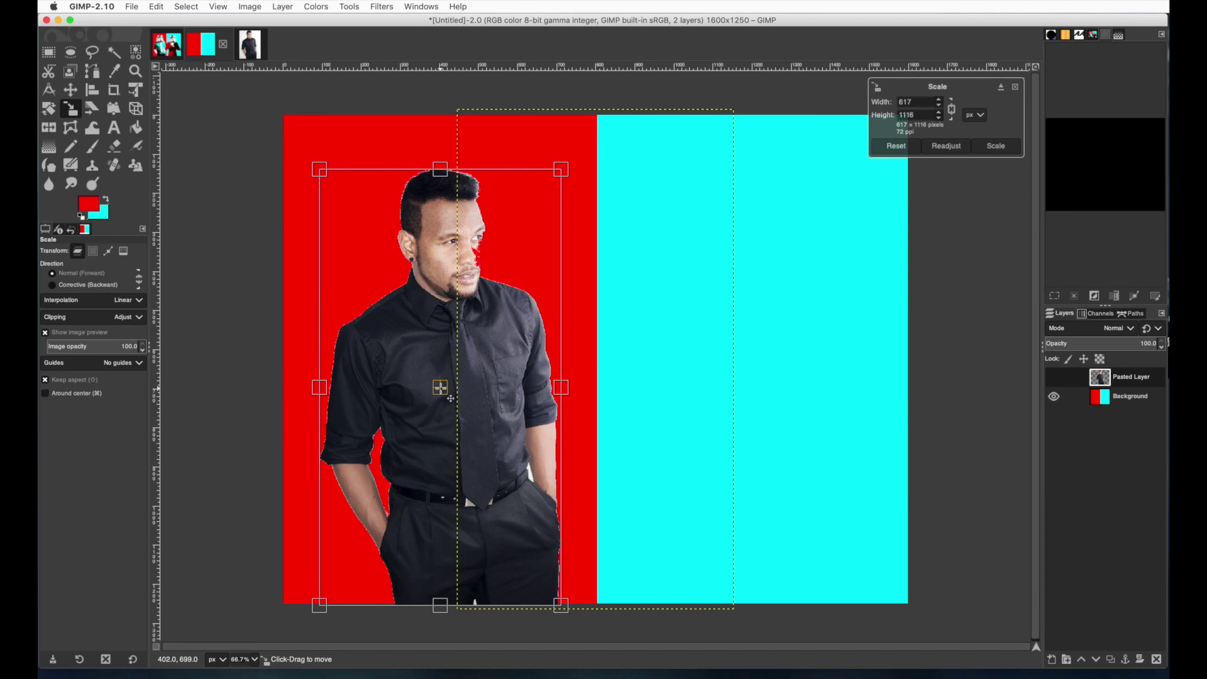
pyautogui.press('Return')
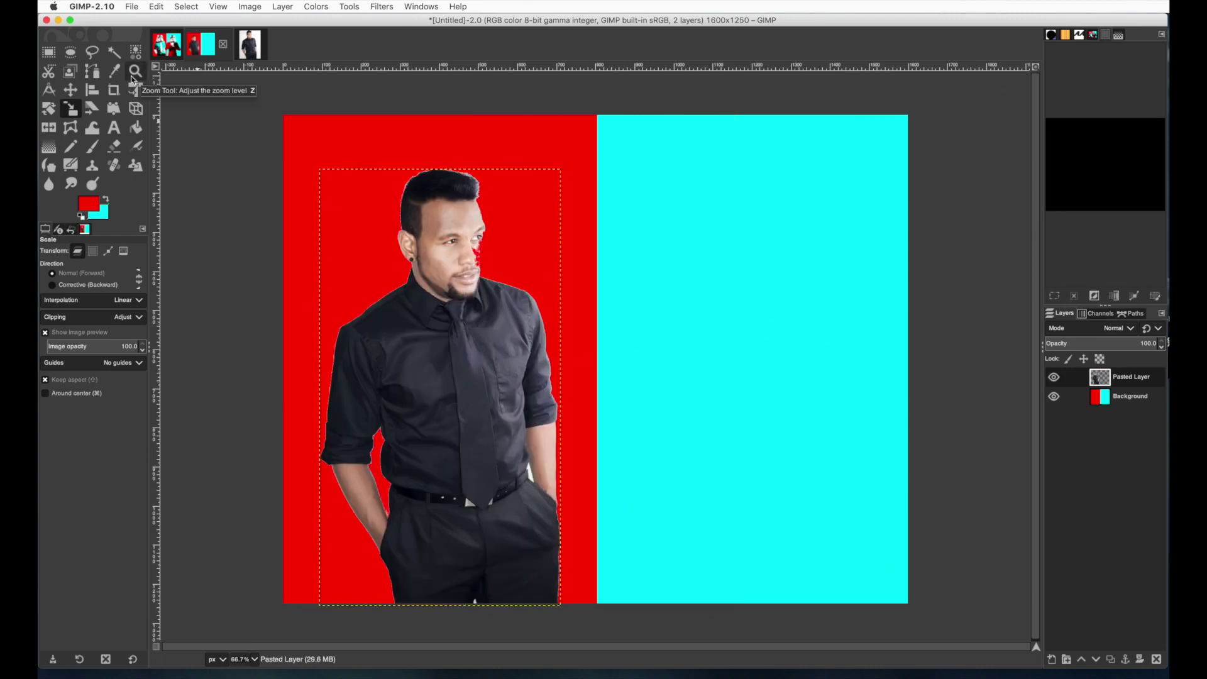
# Apply Levels to the man layer with the white input point lowered to 222.
pyautogui.click(316, 6)
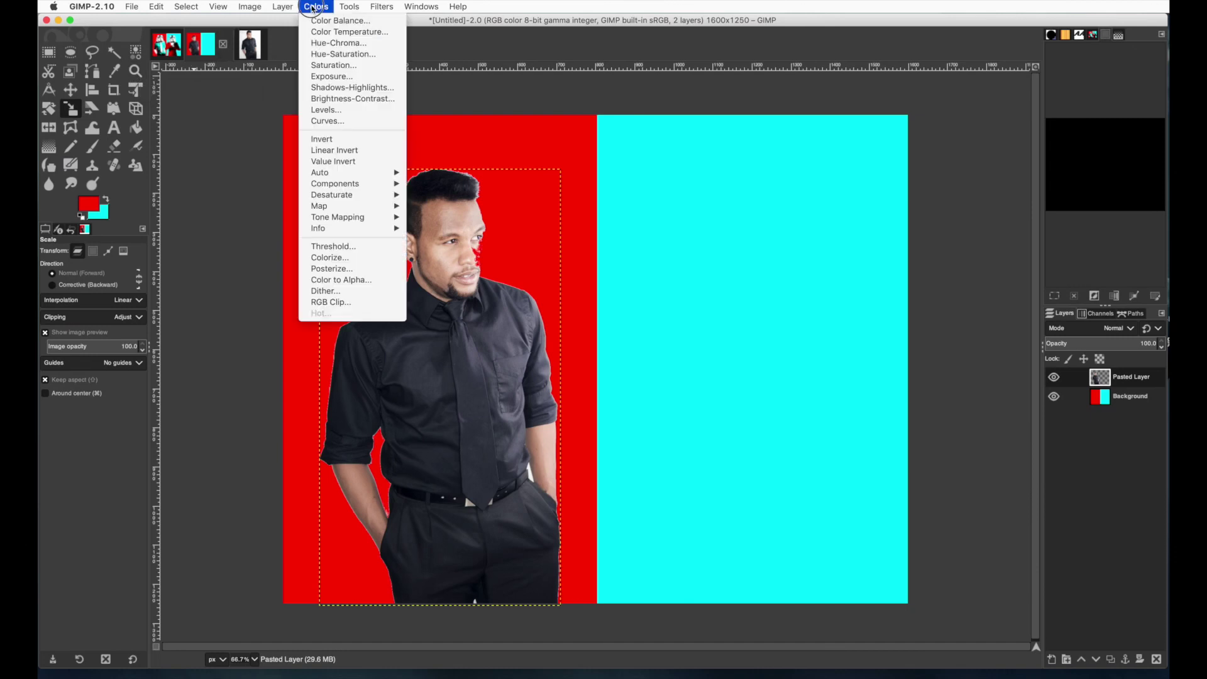
pyautogui.click(309, 109)
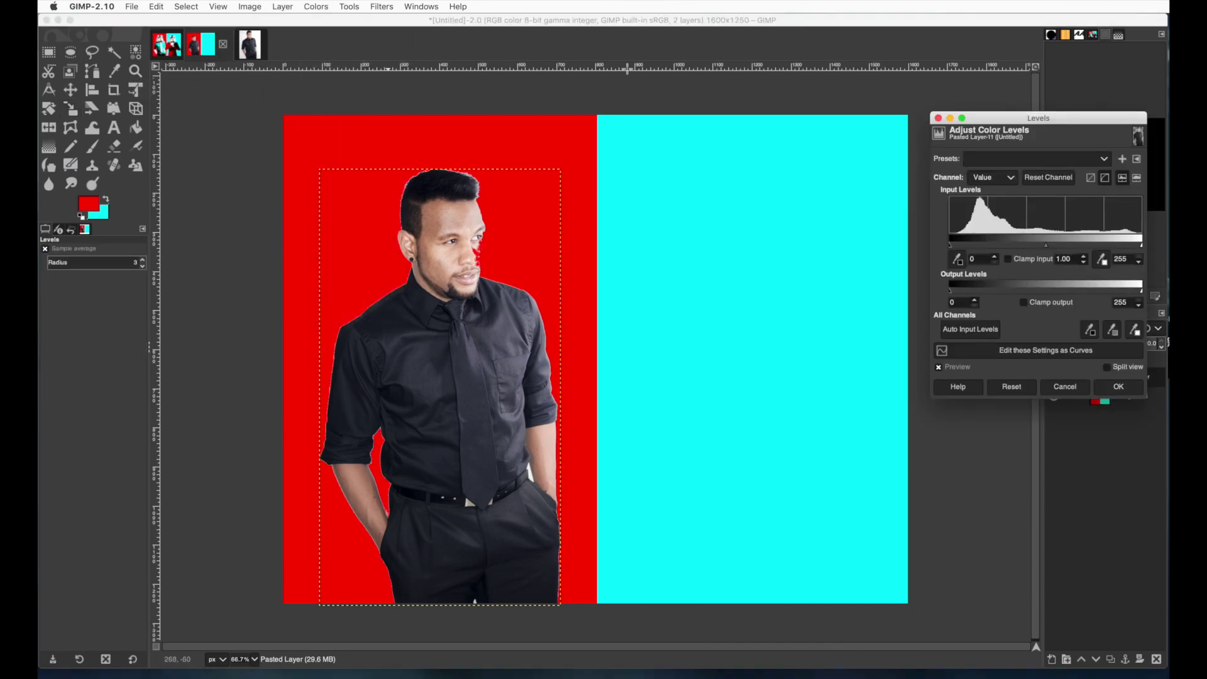
pyautogui.moveTo(975, 124); pyautogui.dragTo(663, 182)
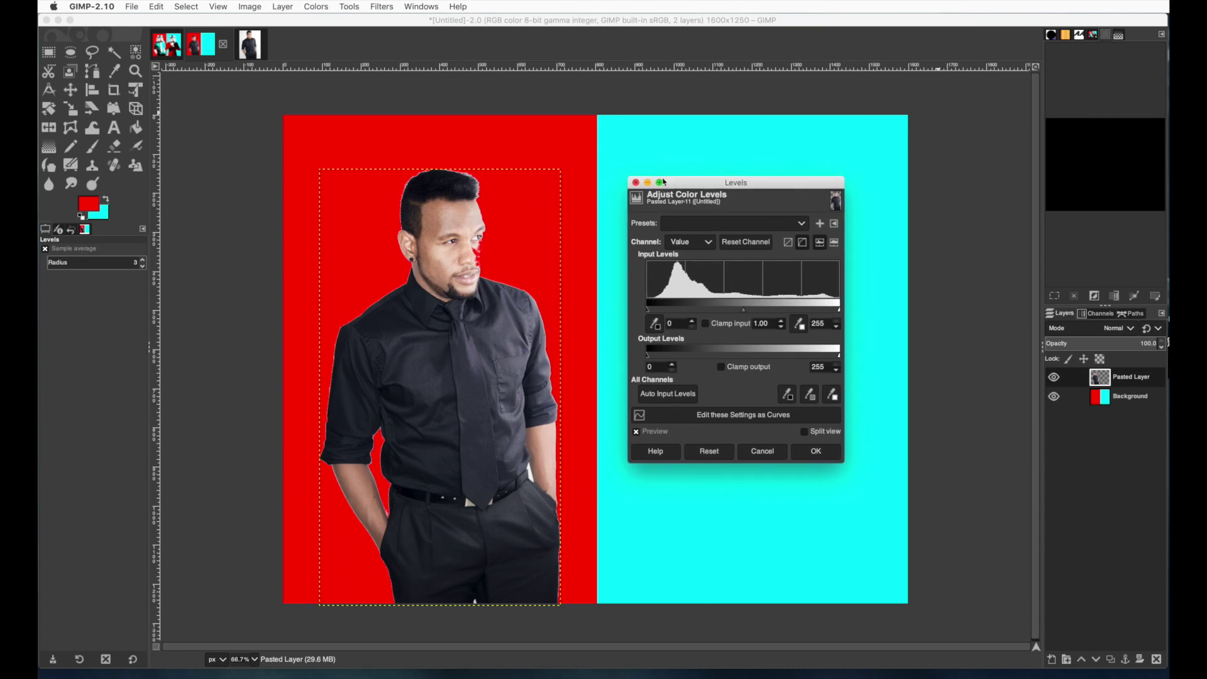
pyautogui.moveTo(838, 313); pyautogui.dragTo(814, 314)
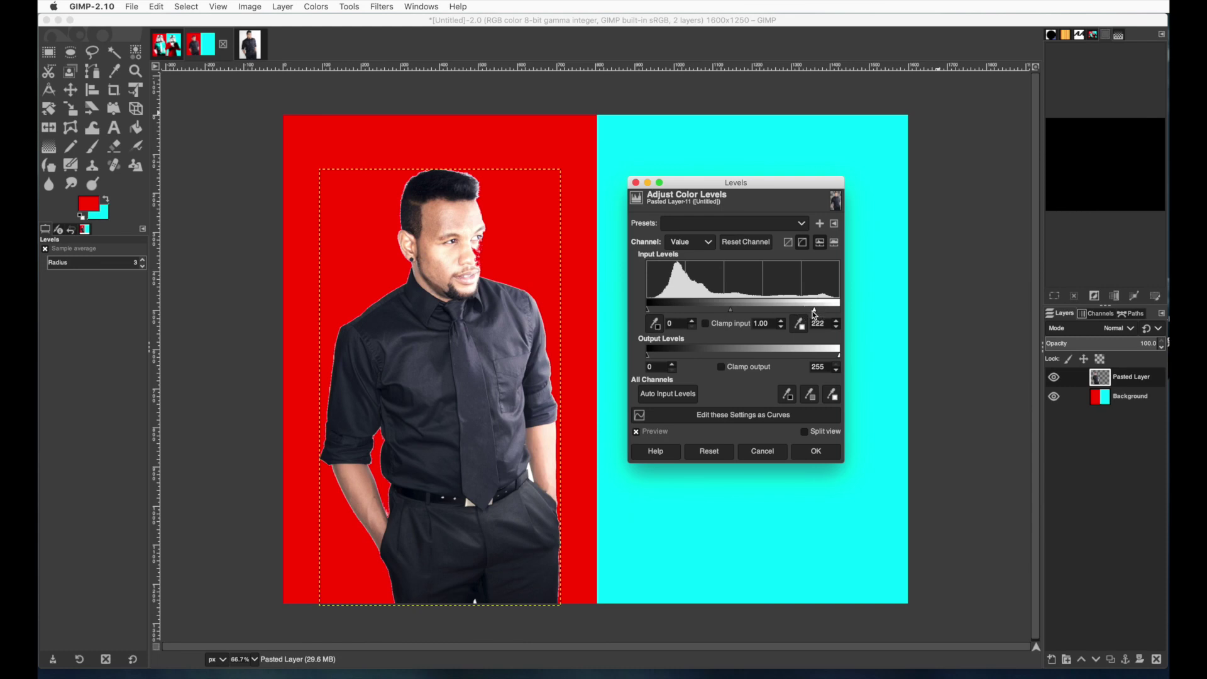
pyautogui.click(815, 453)
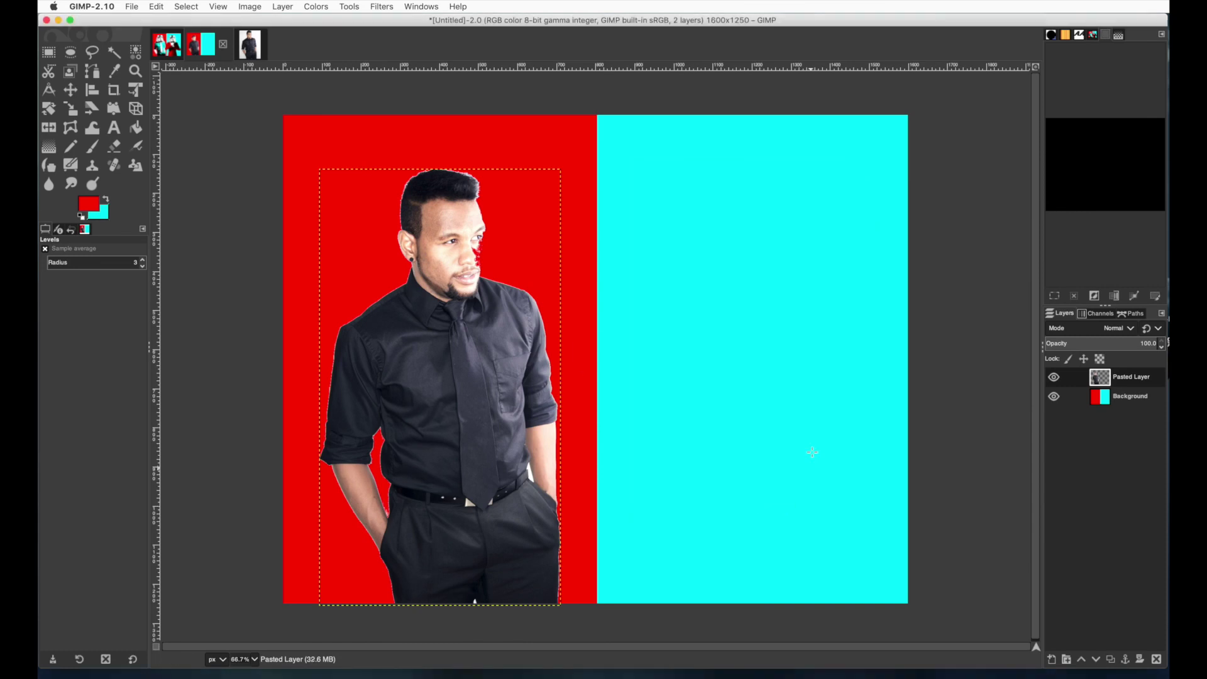
pyautogui.click(315, 8)
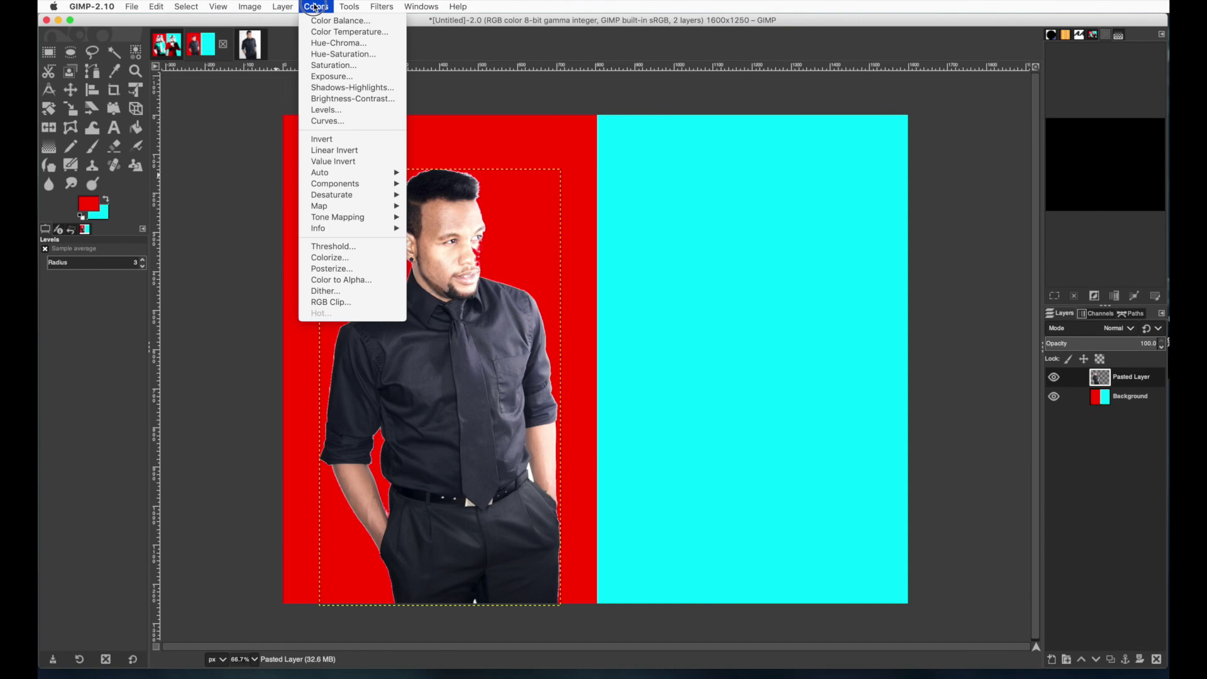
# Apply a Threshold of 76 to turn the man layer black and white.
pyautogui.click(325, 247)
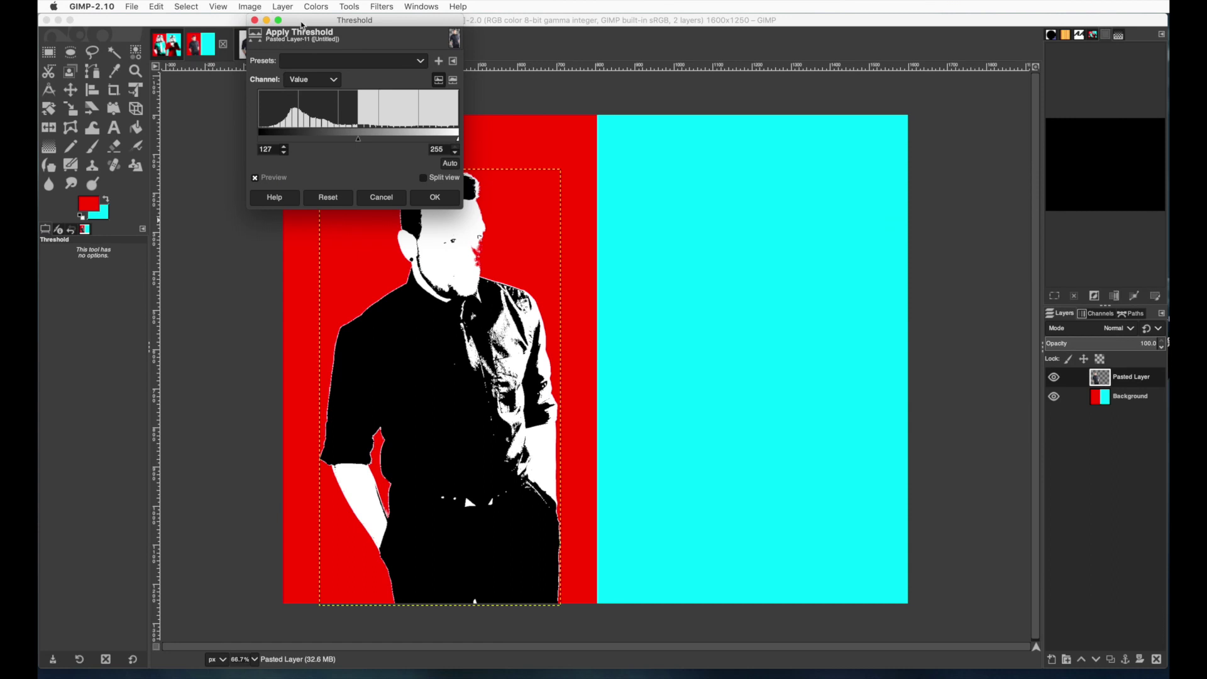
pyautogui.moveTo(302, 25); pyautogui.dragTo(625, 227)
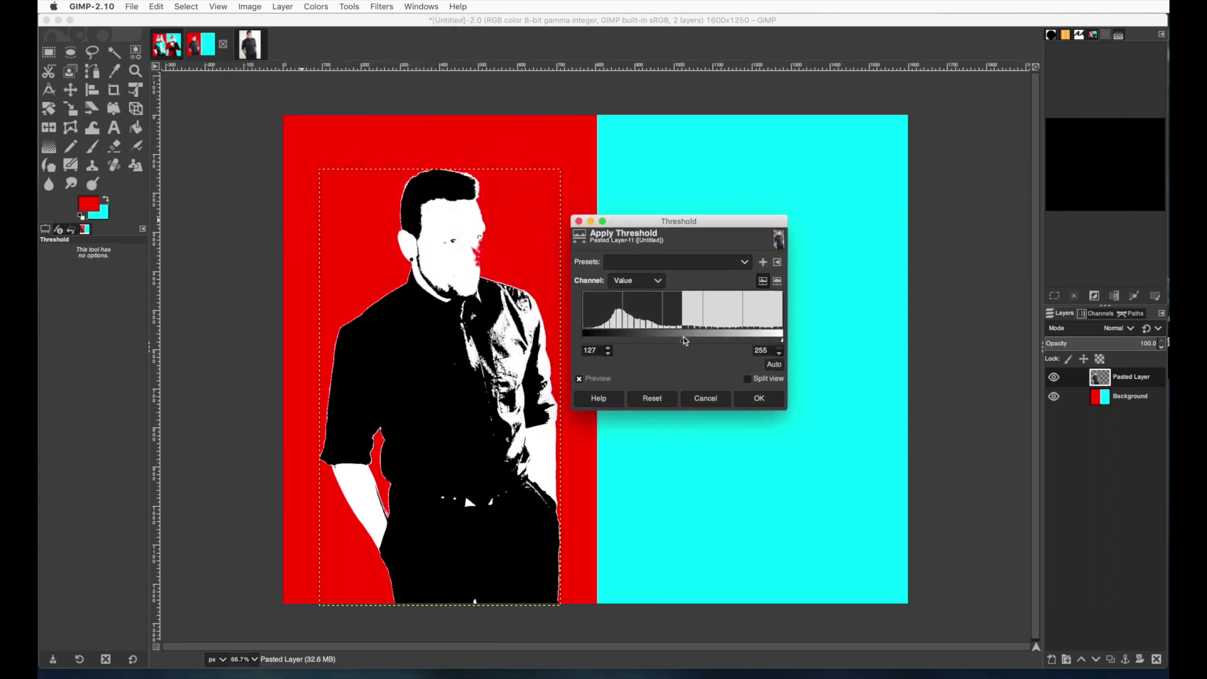
pyautogui.moveTo(685, 343); pyautogui.dragTo(645, 349)
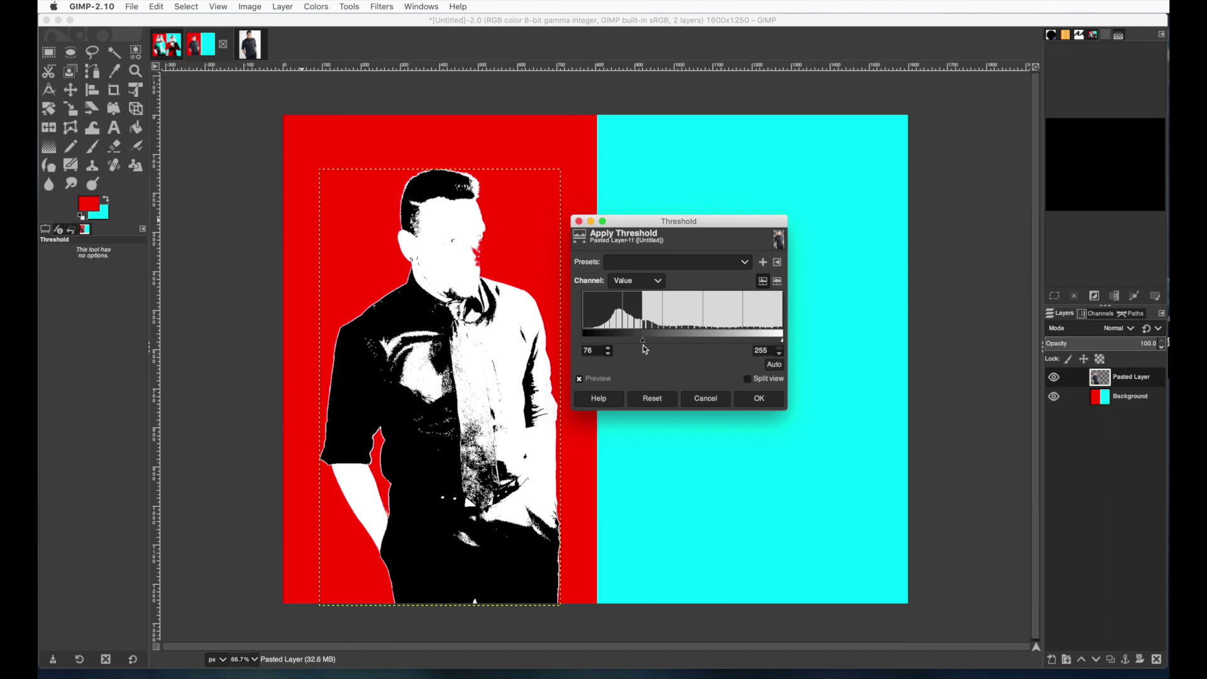
pyautogui.click(757, 400)
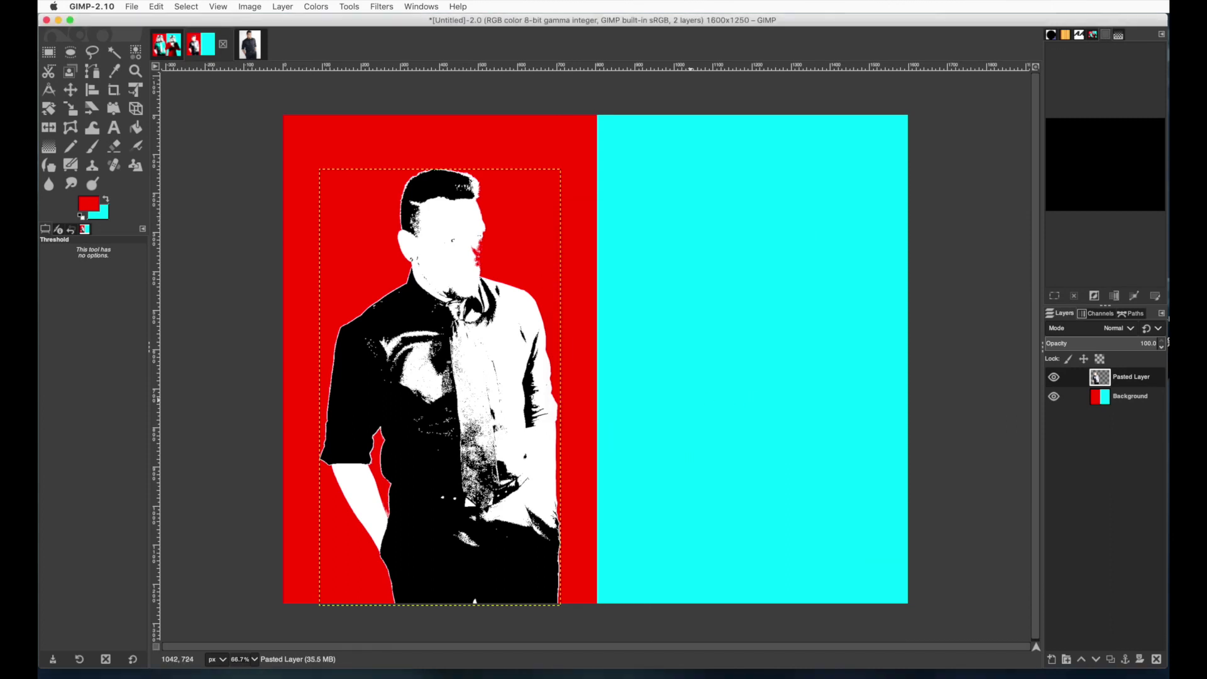
# Lasso the man's head with Free Select, cut it away, and clear the selection.
pyautogui.click(93, 54)
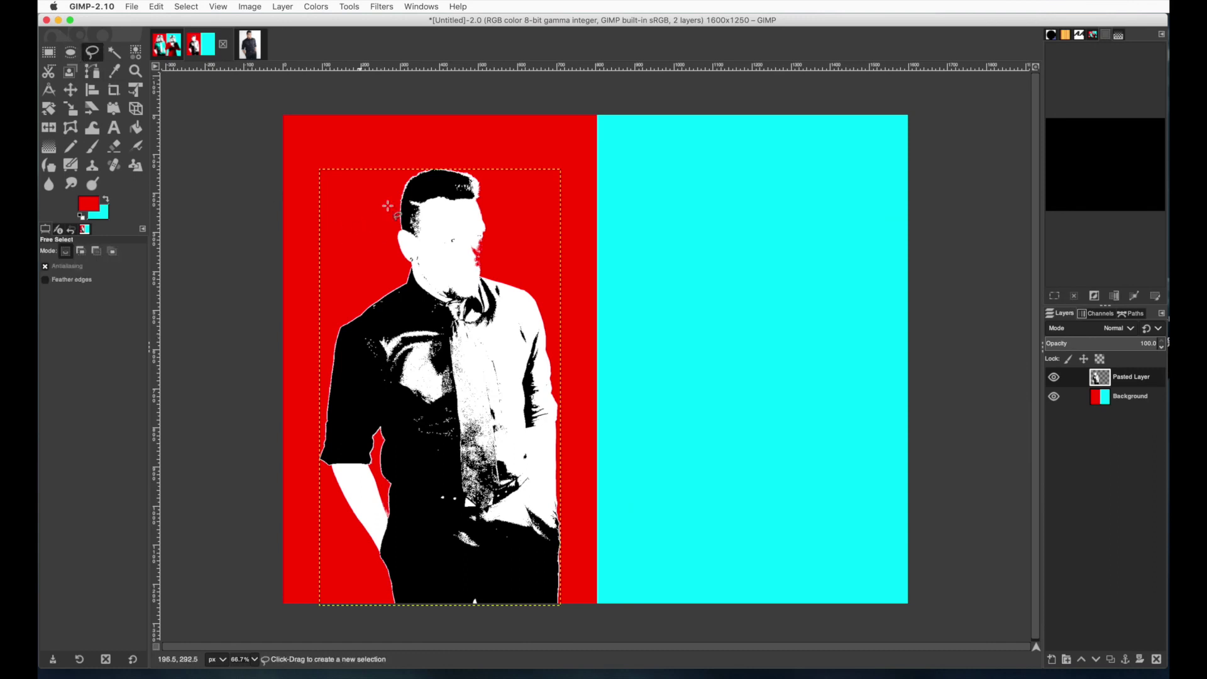
pyautogui.moveTo(395, 156)
pyautogui.mouseDown()
pyautogui.moveTo(396, 251)
pyautogui.moveTo(442, 269)
pyautogui.moveTo(522, 258)
pyautogui.mouseUp()
pyautogui.moveTo(538, 204)
pyautogui.mouseDown()
pyautogui.moveTo(505, 130)
pyautogui.moveTo(410, 134)
pyautogui.moveTo(390, 157)
pyautogui.mouseUp()
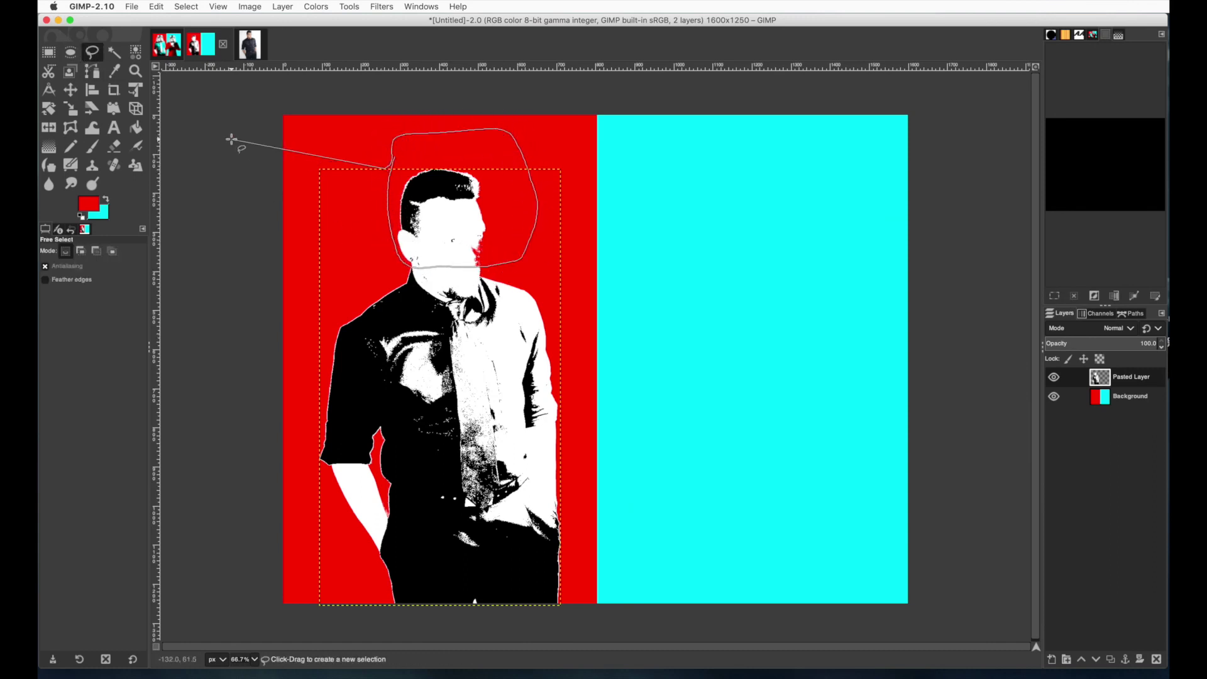
pyautogui.click(394, 157)
pyautogui.press('Return')
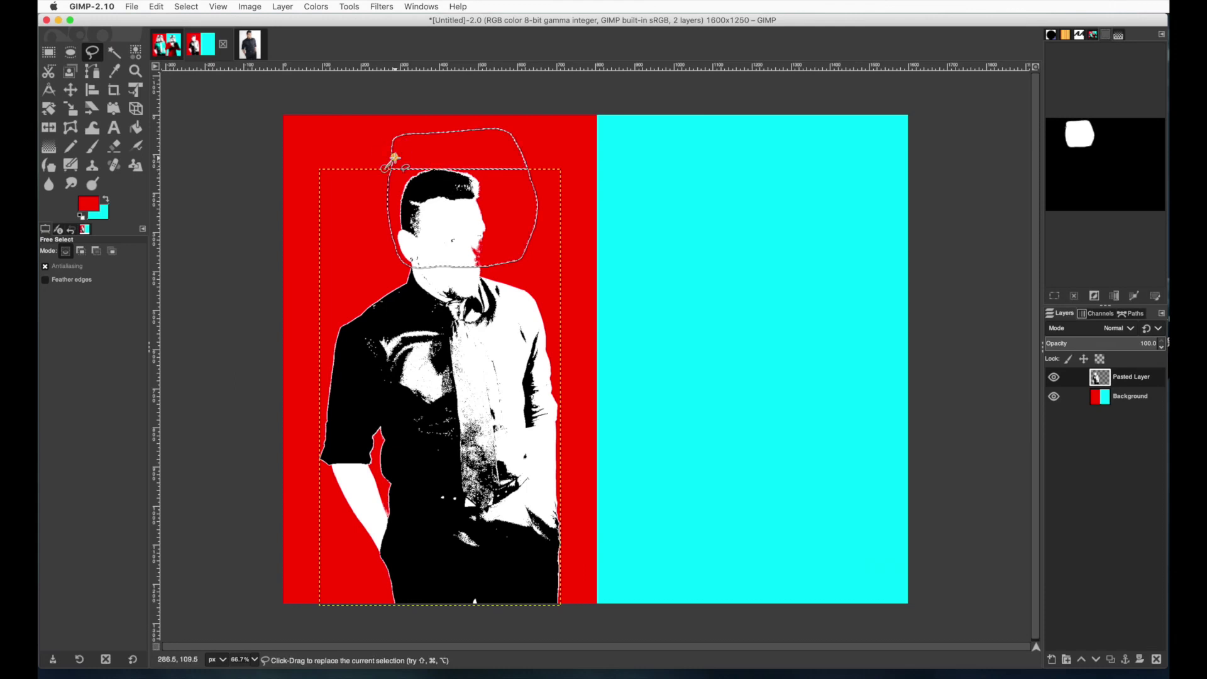
pyautogui.click(153, 6)
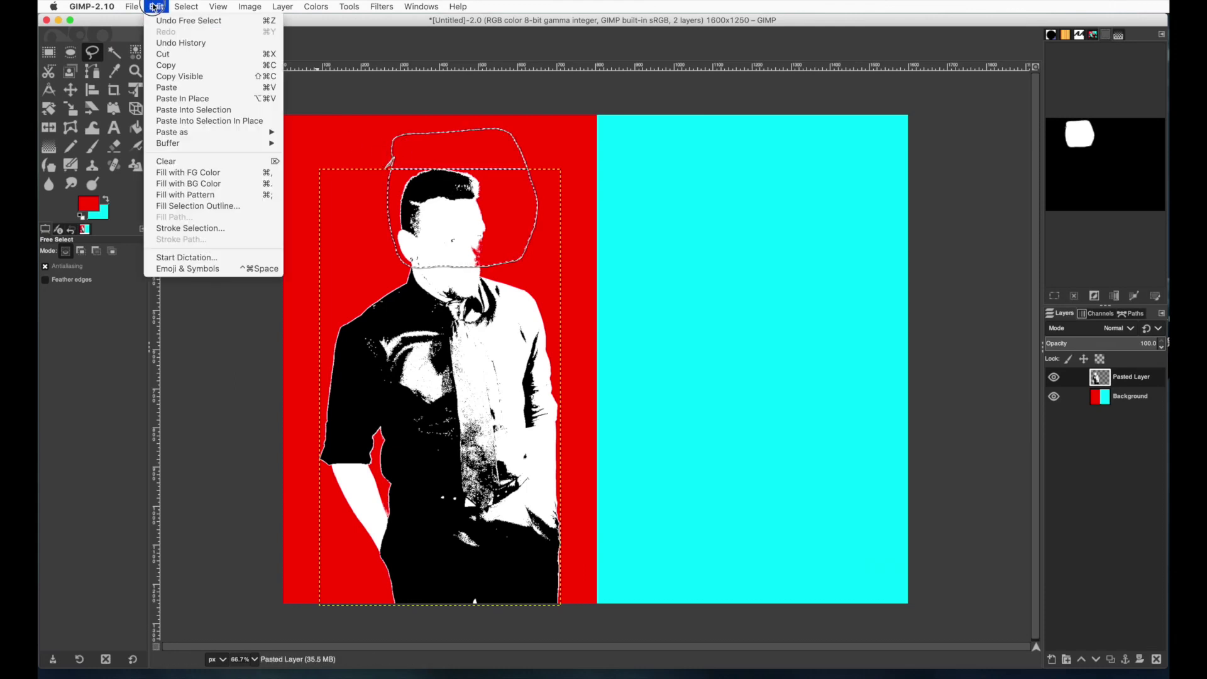
pyautogui.click(167, 55)
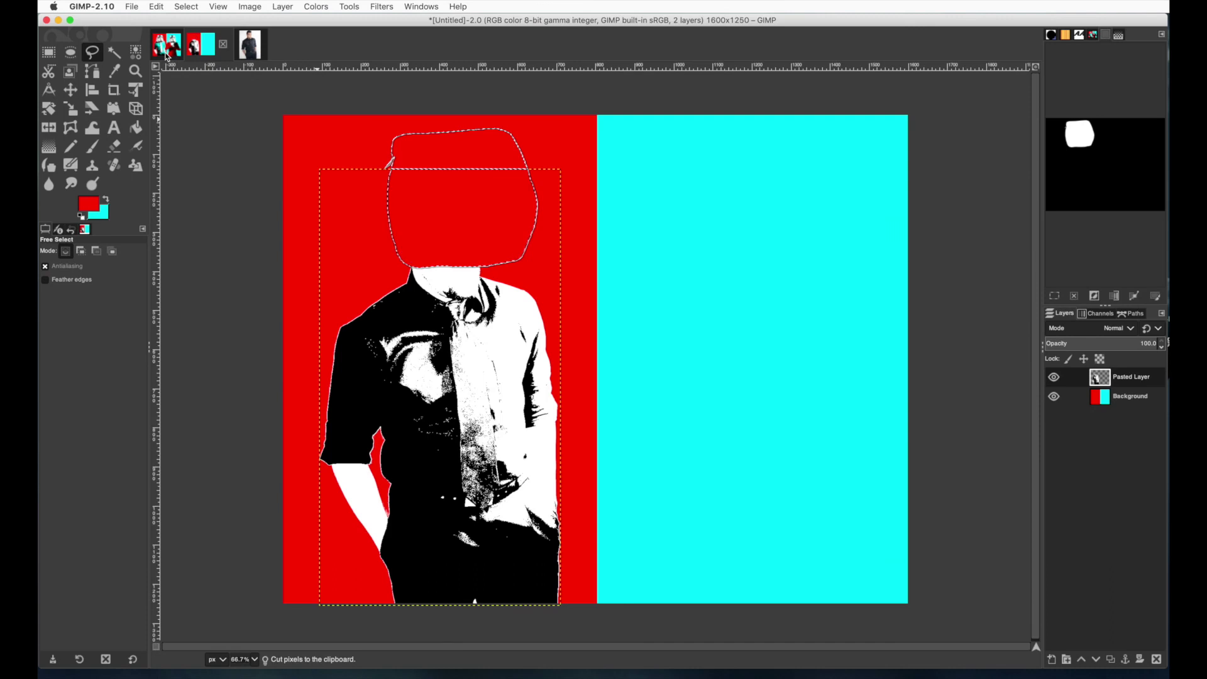
pyautogui.click(186, 6)
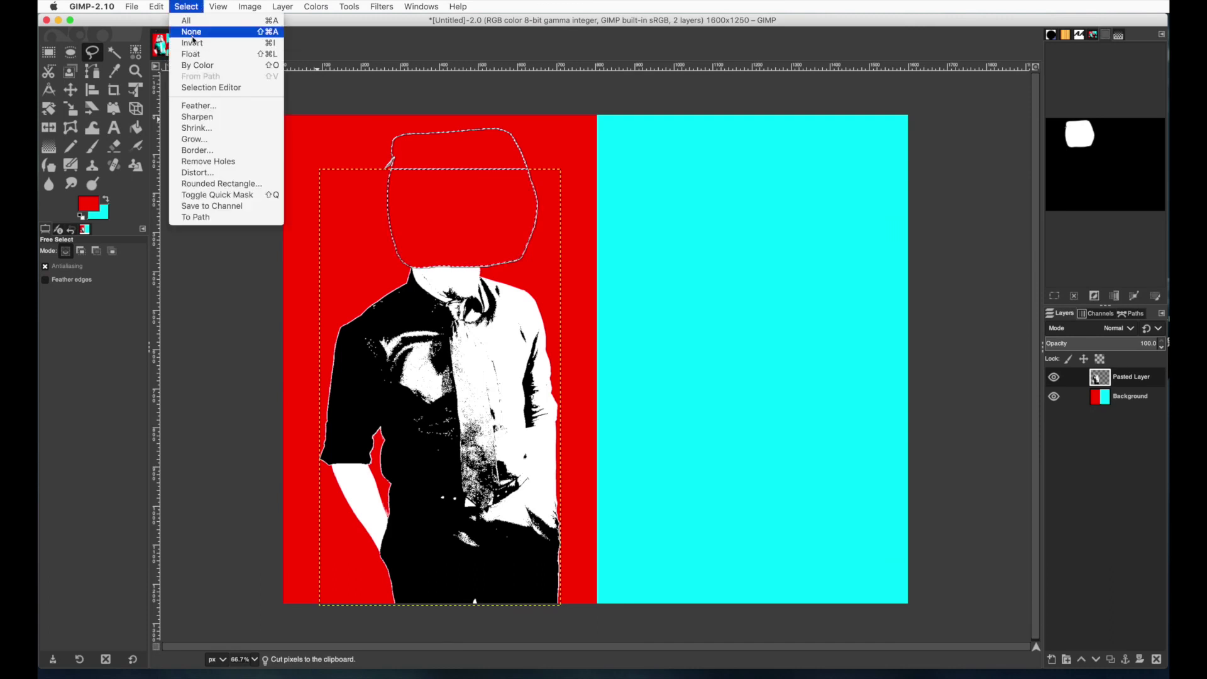
pyautogui.click(192, 32)
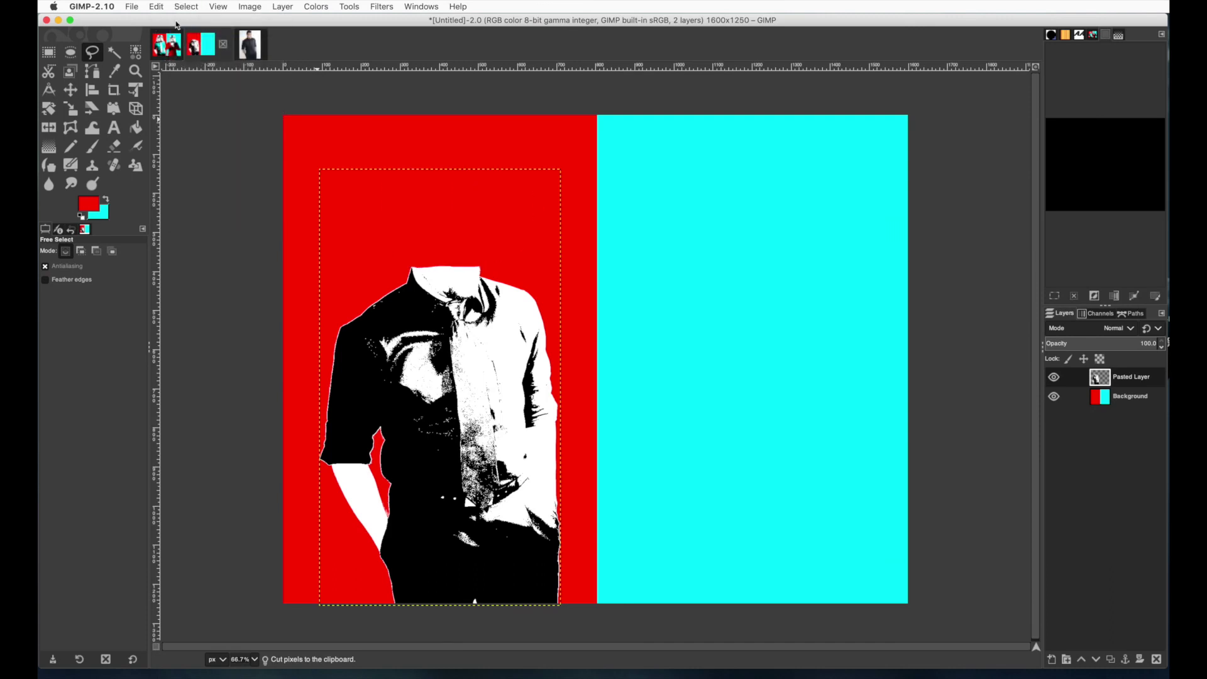
pyautogui.click(131, 7)
# Open the stormtrooper photo star-wars-2172947_1280.jpg.
pyautogui.click(145, 40)
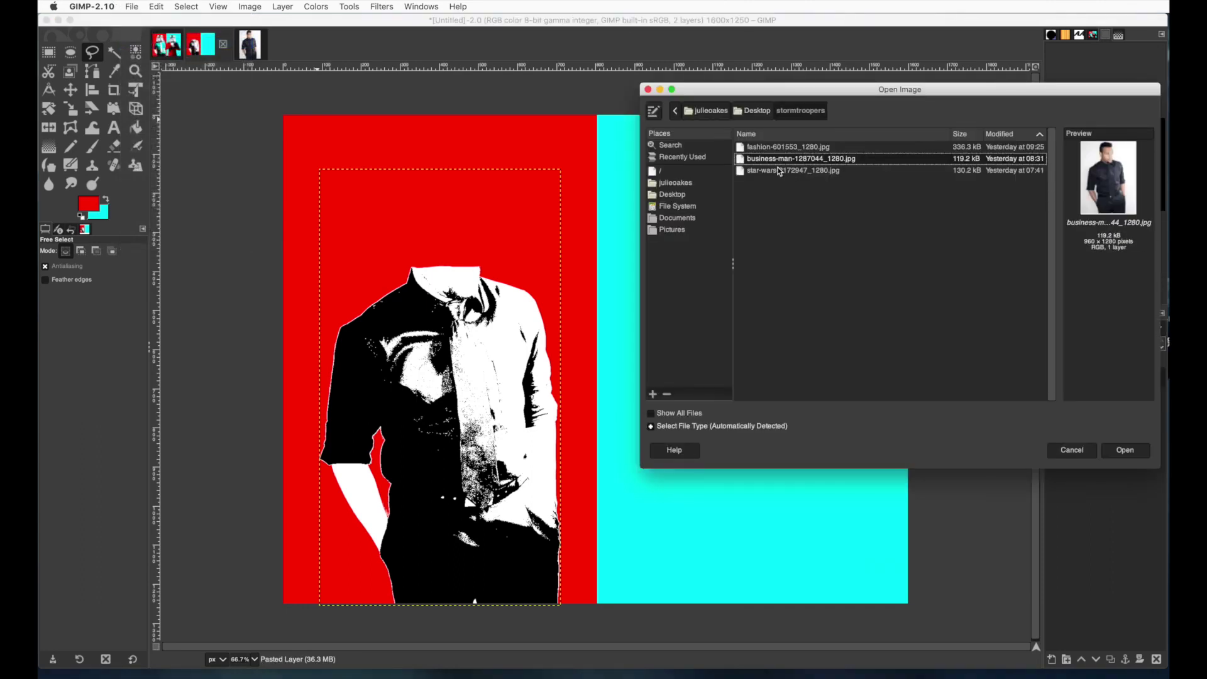
pyautogui.click(778, 168)
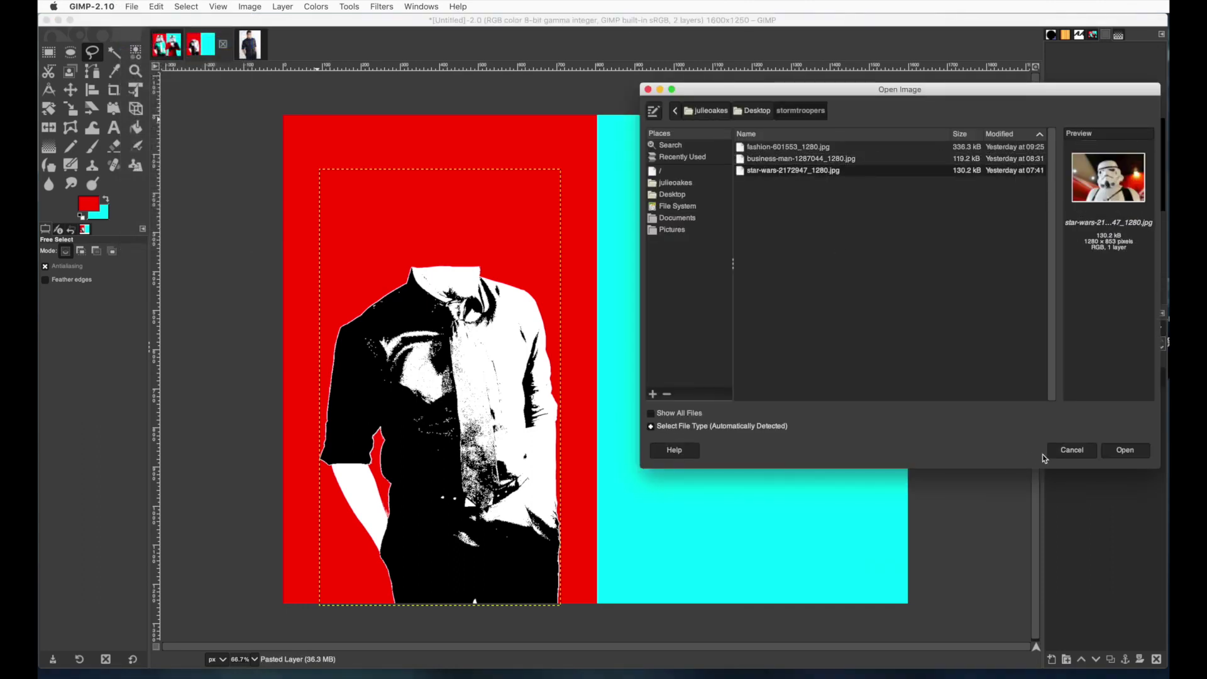
pyautogui.click(1116, 452)
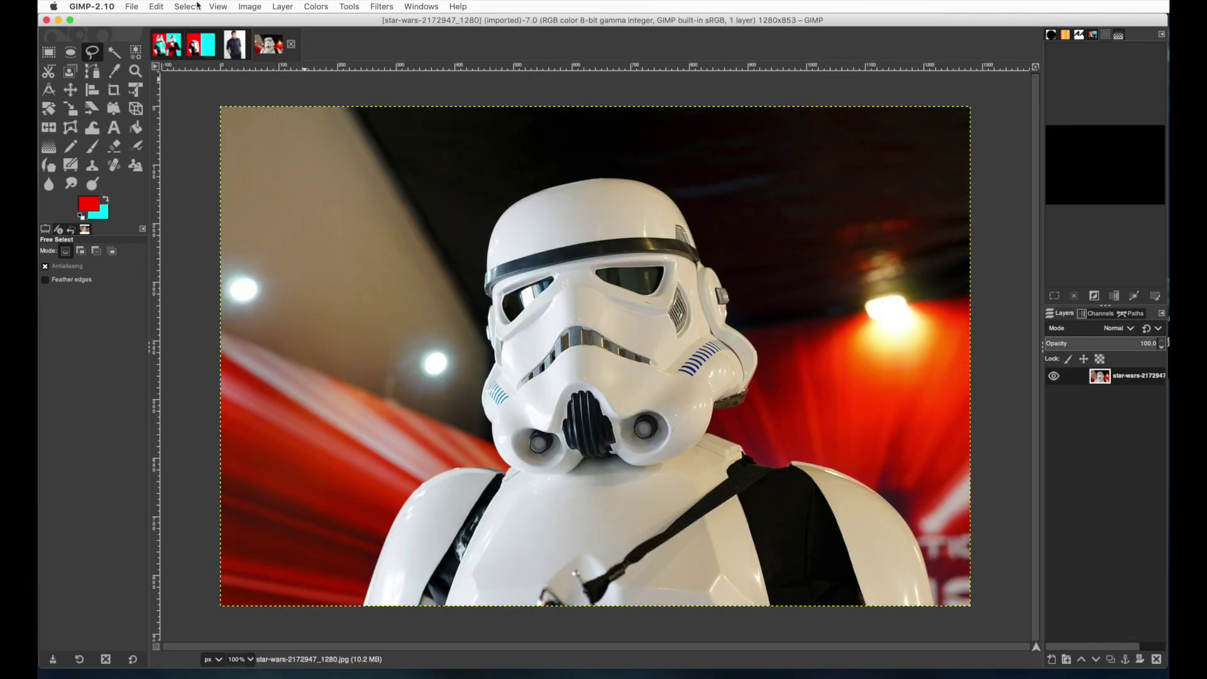
# Flip the stormtrooper image horizontally.
pyautogui.click(249, 7)
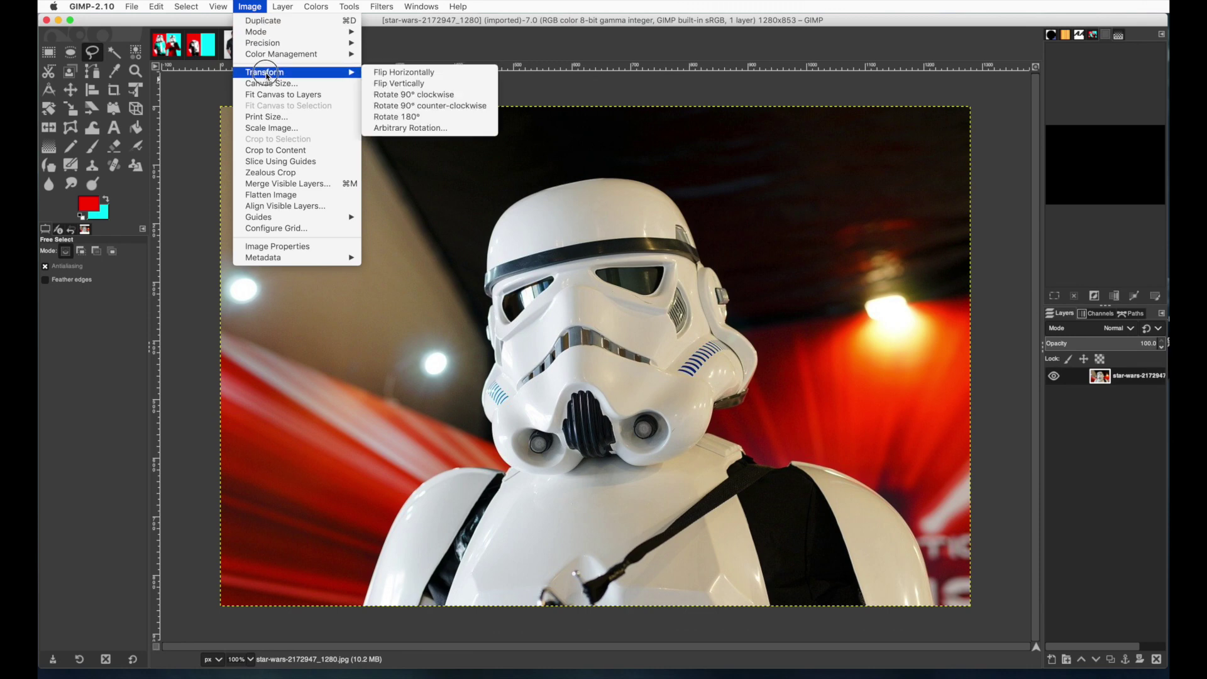
pyautogui.moveTo(353, 74)
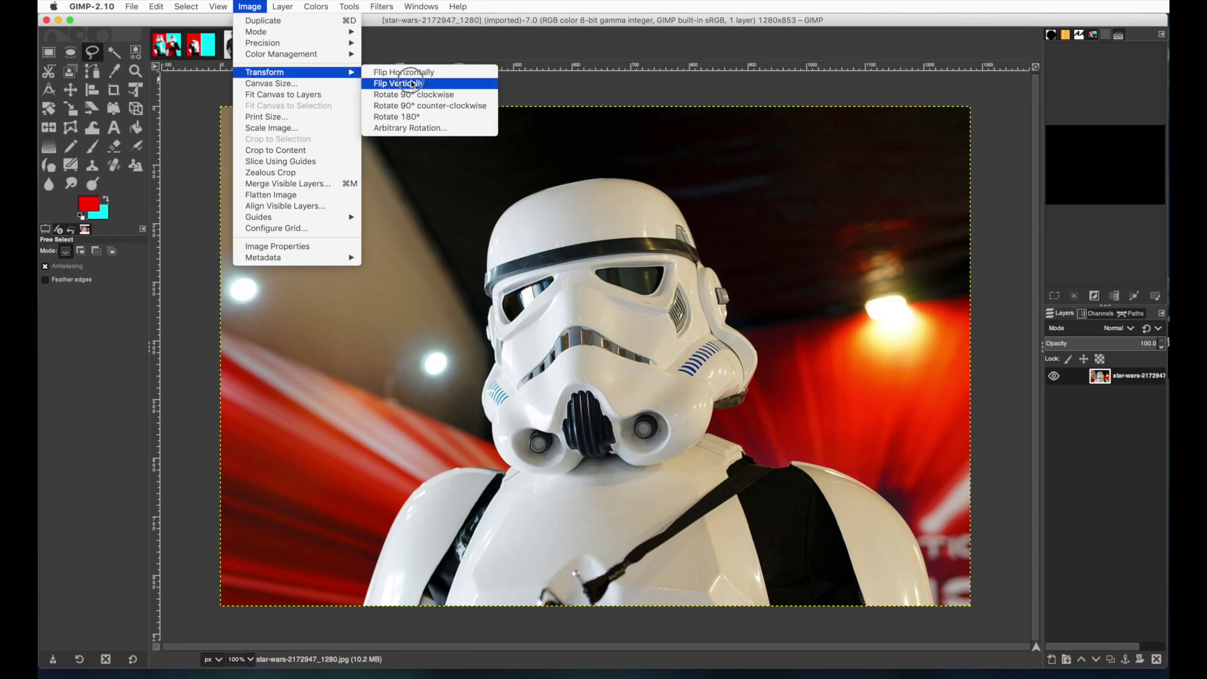
pyautogui.click(400, 73)
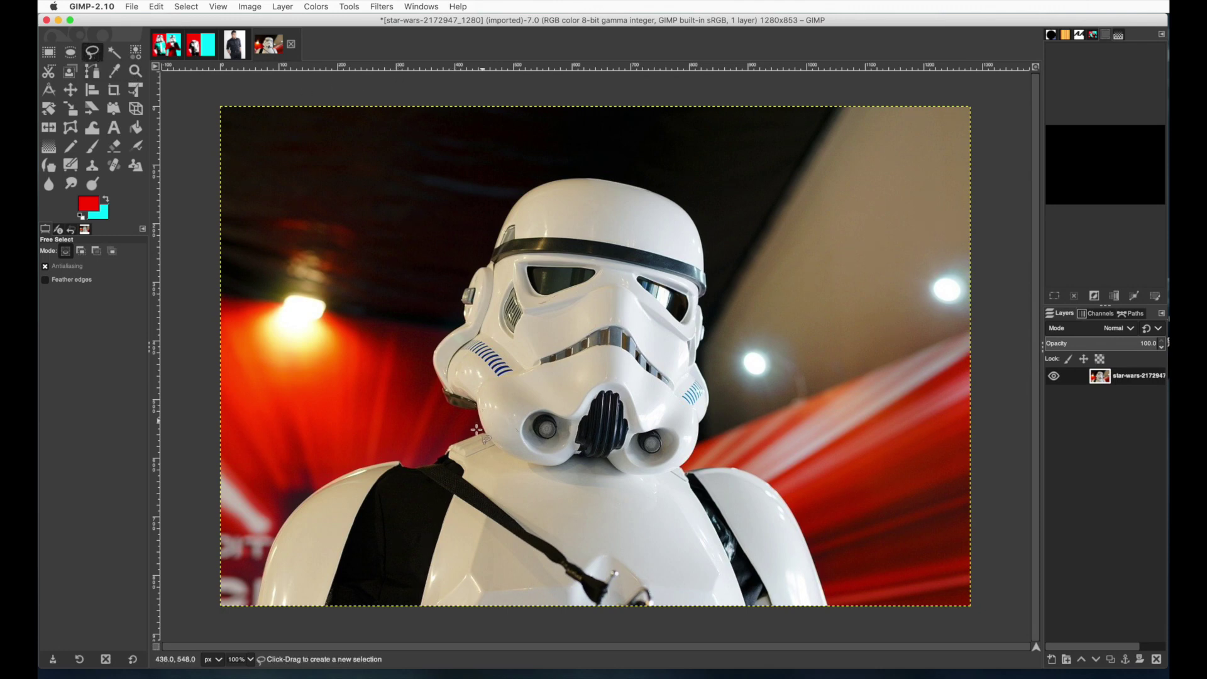
# Outline the stormtrooper's helmet with Free Select, copy it, and return to the poster.
pyautogui.moveTo(486, 436)
pyautogui.mouseDown()
pyautogui.moveTo(448, 399)
pyautogui.moveTo(430, 359)
pyautogui.moveTo(461, 323)
pyautogui.moveTo(508, 207)
pyautogui.moveTo(563, 178)
pyautogui.moveTo(618, 180)
pyautogui.mouseUp()
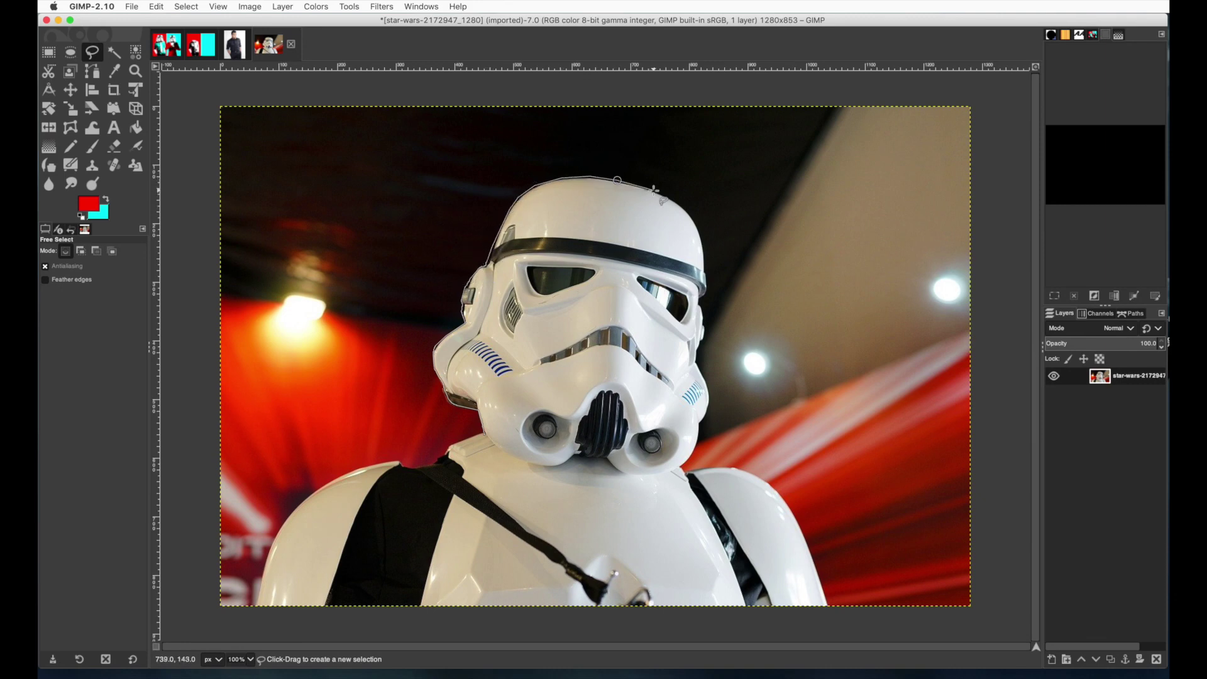
pyautogui.moveTo(706, 261)
pyautogui.mouseDown()
pyautogui.moveTo(698, 361)
pyautogui.moveTo(709, 402)
pyautogui.moveTo(683, 469)
pyautogui.moveTo(515, 459)
pyautogui.moveTo(457, 406)
pyautogui.mouseUp()
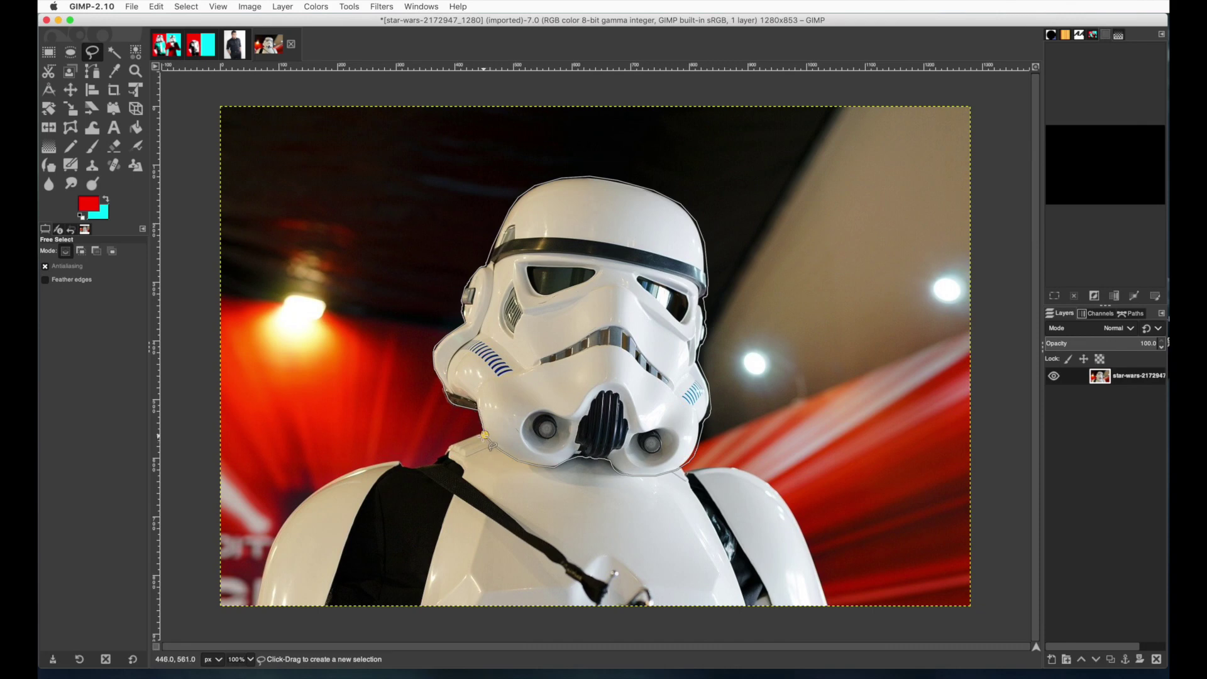
pyautogui.press('Return')
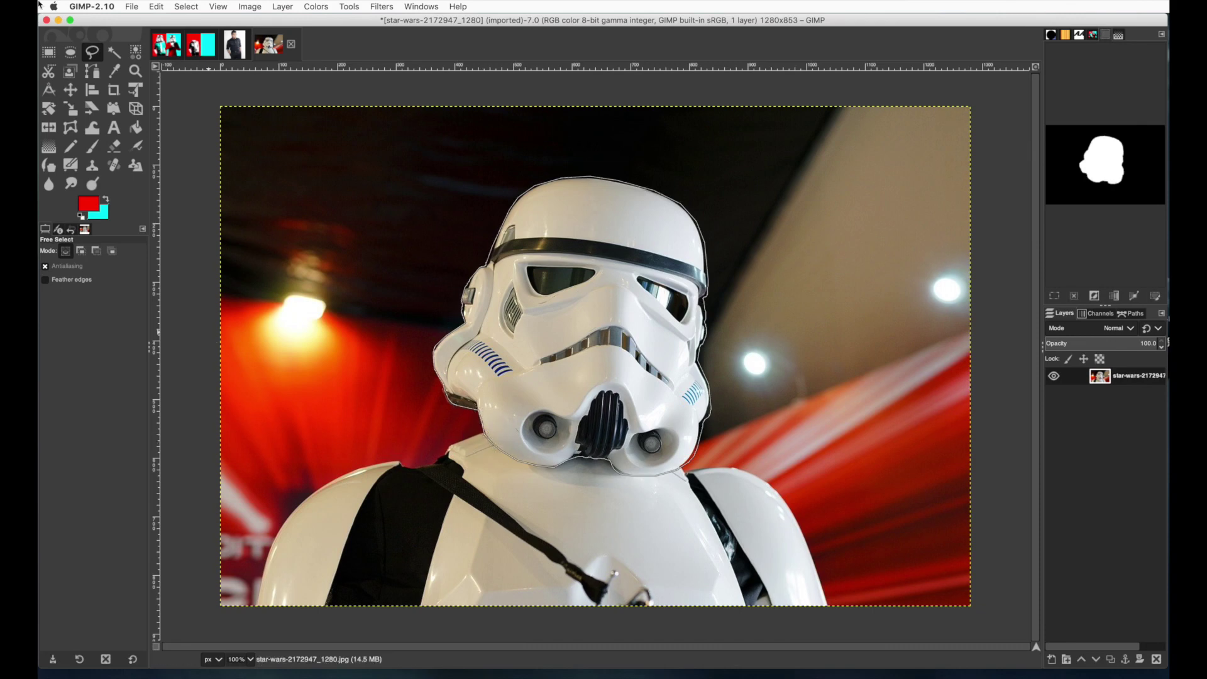
pyautogui.click(157, 6)
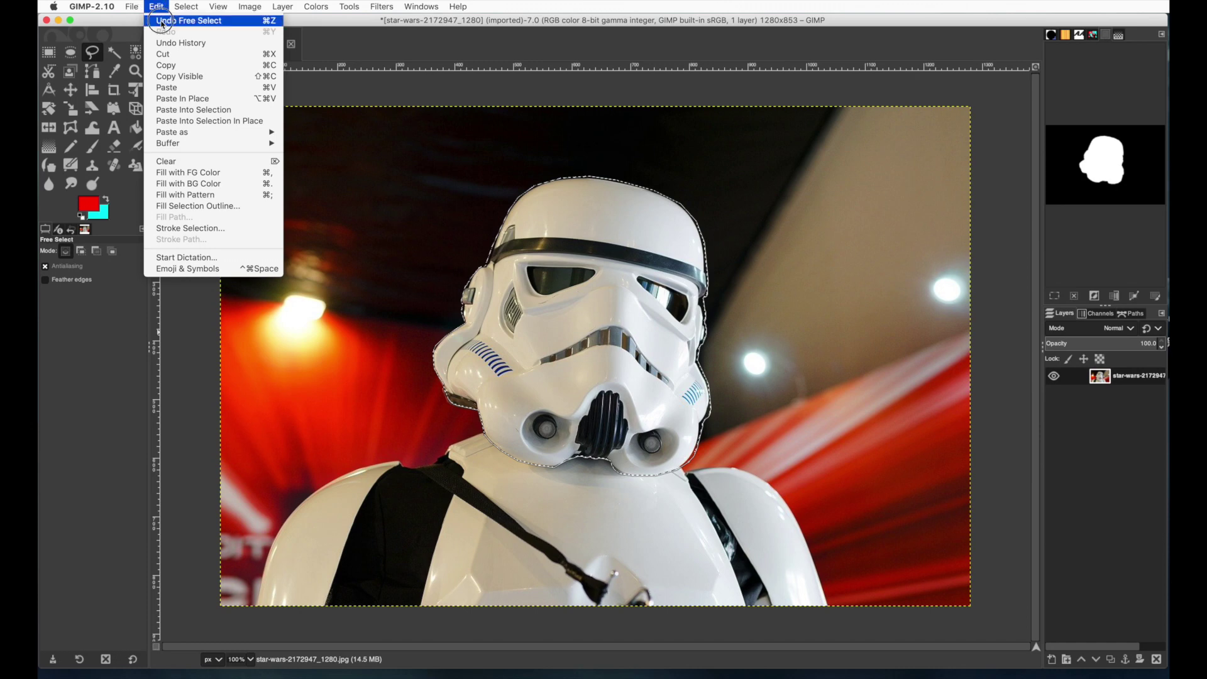
pyautogui.click(167, 66)
pyautogui.click(200, 47)
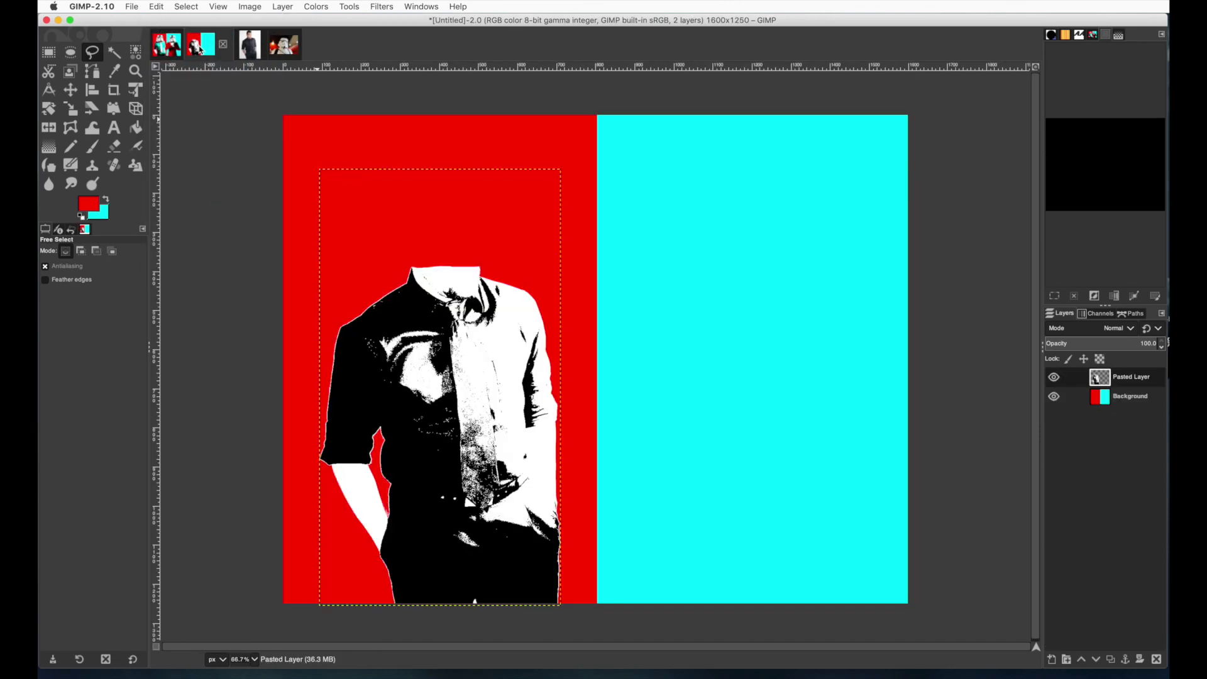
# Paste the copied helmet into the poster as its own new layer.
pyautogui.click(156, 6)
pyautogui.click(161, 83)
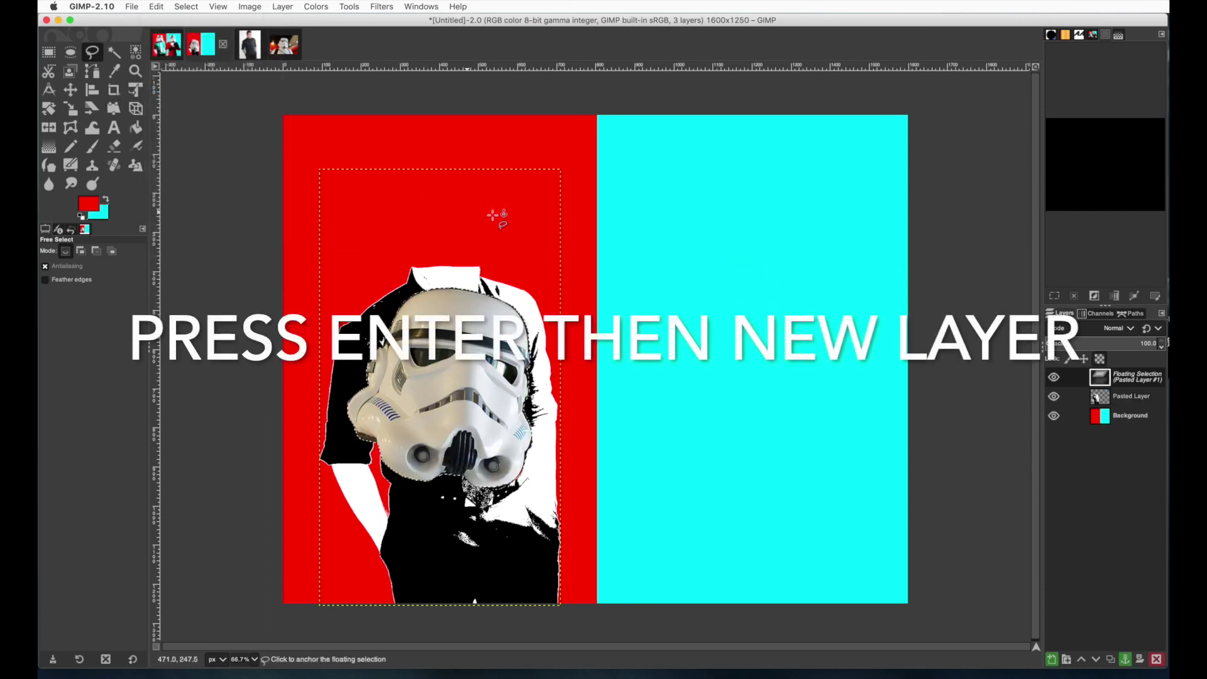
pyautogui.click(1051, 660)
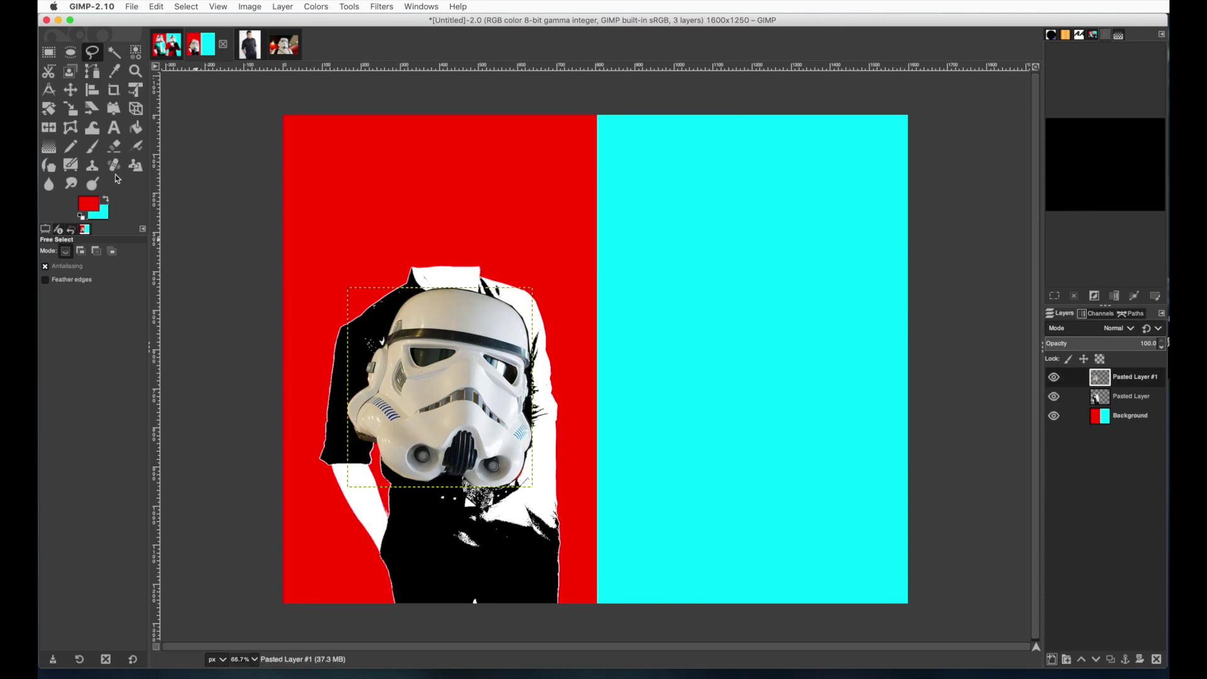
# Scale the helmet to about 346×373 and position it over the torso's neck.
pyautogui.click(71, 111)
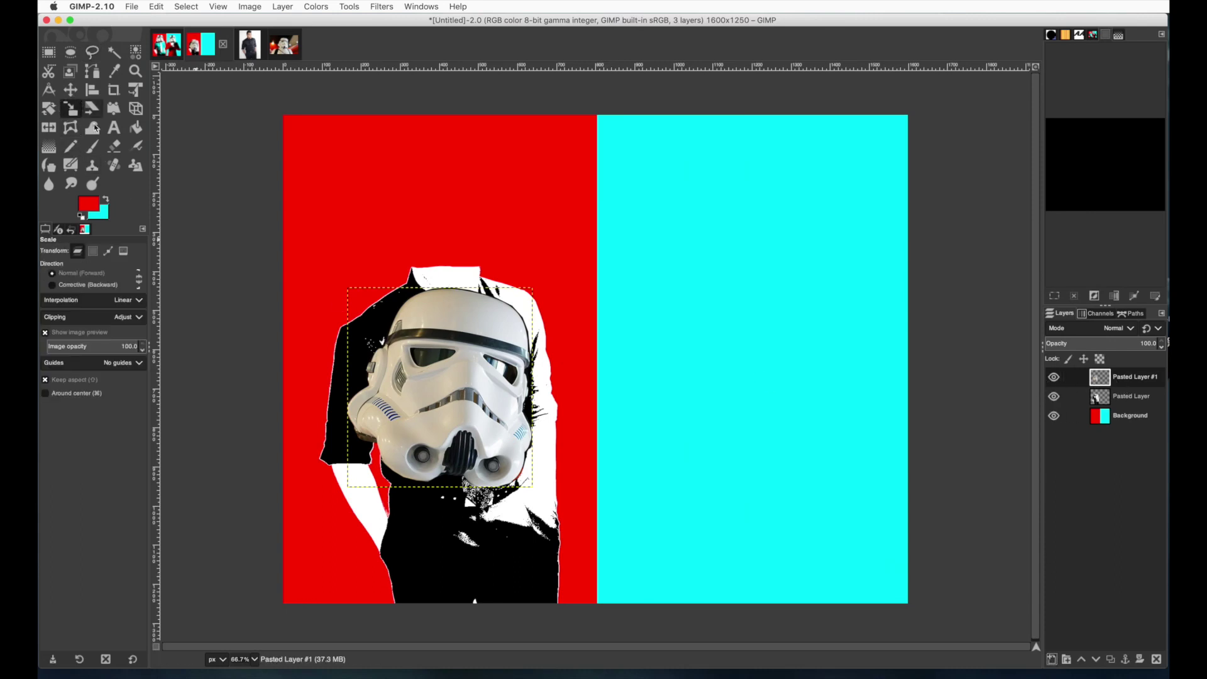
pyautogui.moveTo(525, 468); pyautogui.dragTo(488, 251)
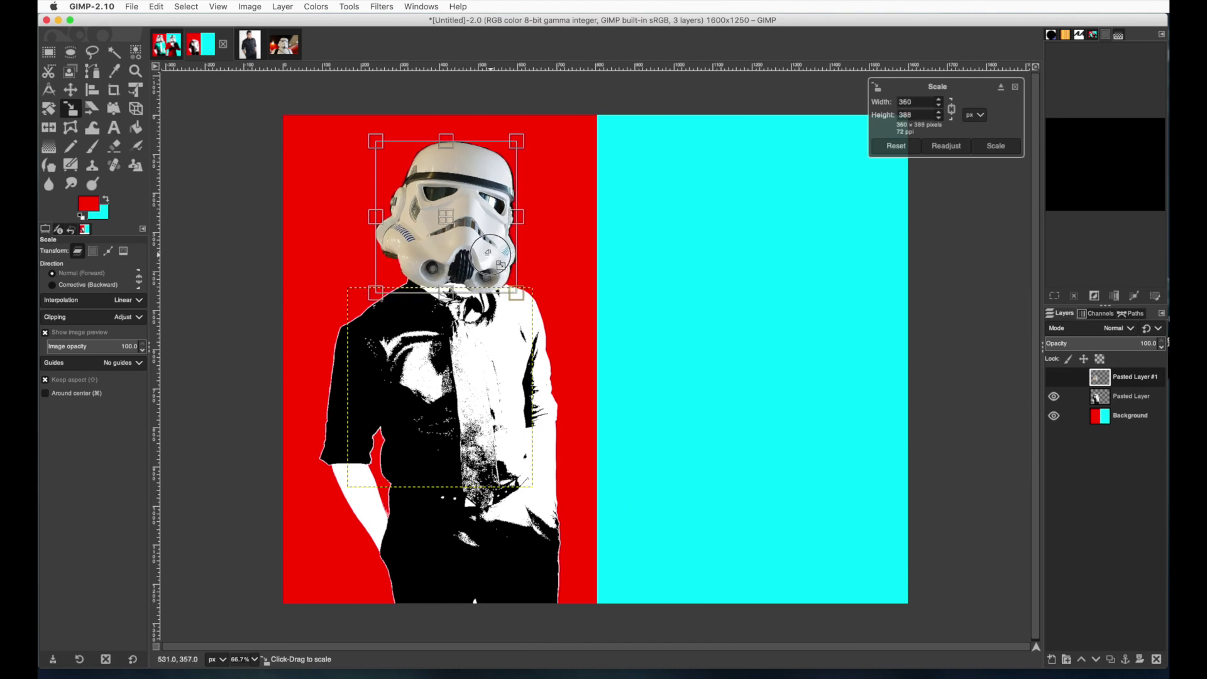
pyautogui.moveTo(447, 217); pyautogui.dragTo(453, 241)
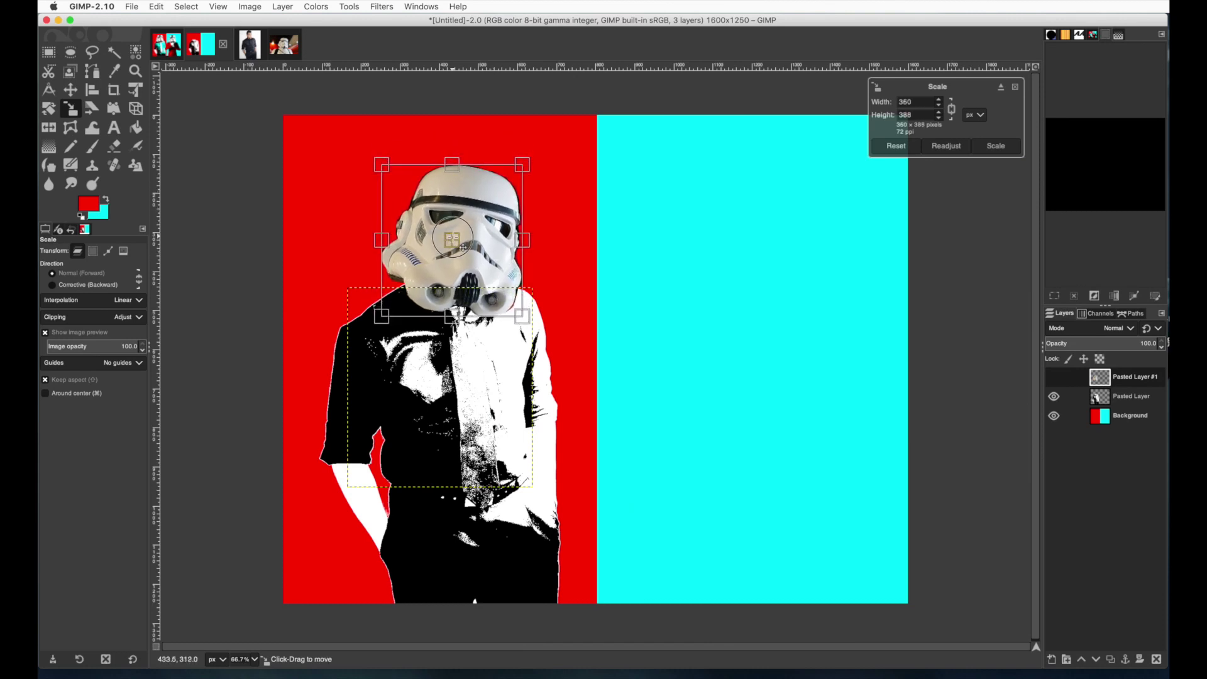
pyautogui.moveTo(508, 285); pyautogui.dragTo(500, 275)
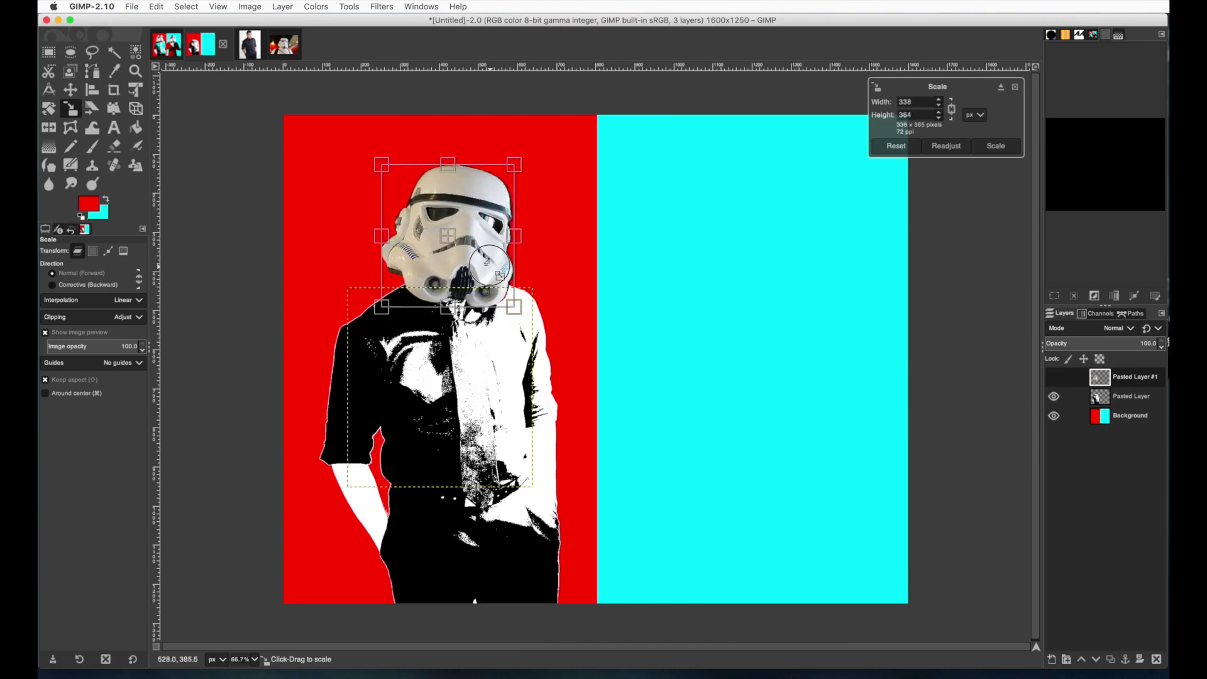
pyautogui.moveTo(447, 235); pyautogui.dragTo(452, 245)
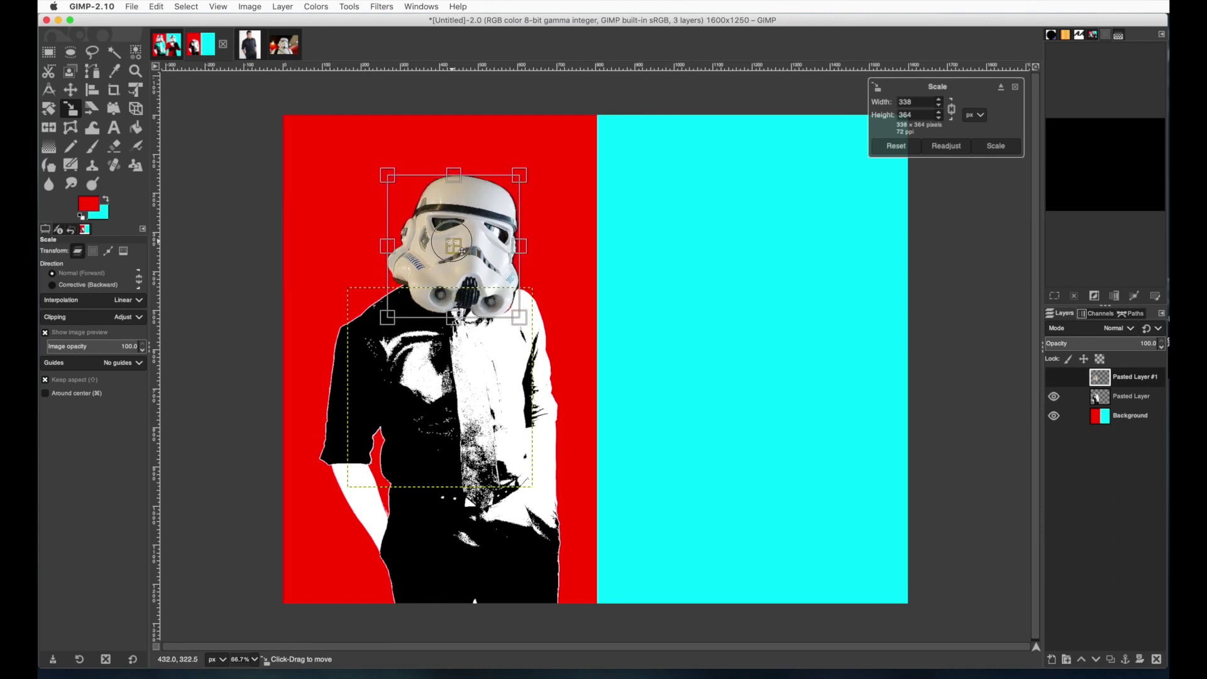
pyautogui.moveTo(508, 308); pyautogui.dragTo(510, 313)
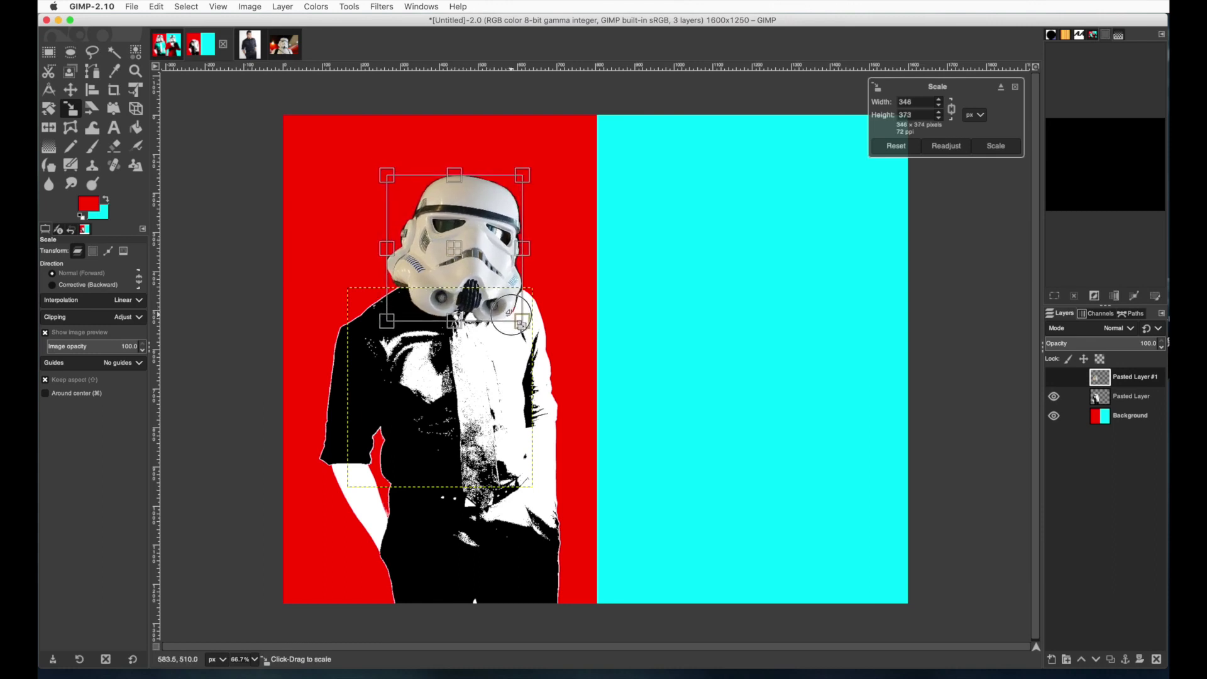
pyautogui.click(50, 109)
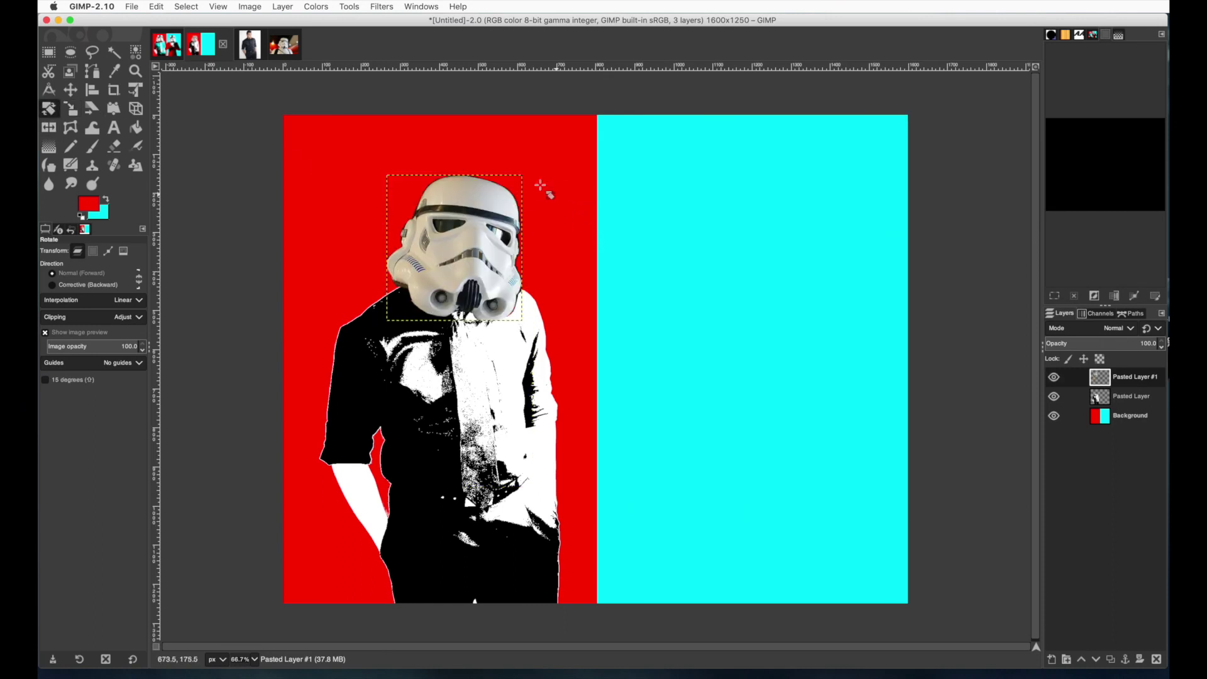
# Rotate the helmet layer by about −4.7° so it tilts naturally onto the neck.
pyautogui.moveTo(519, 186)
pyautogui.mouseDown()
pyautogui.moveTo(510, 183)
pyautogui.moveTo(520, 192)
pyautogui.mouseUp()
pyautogui.press('Return')
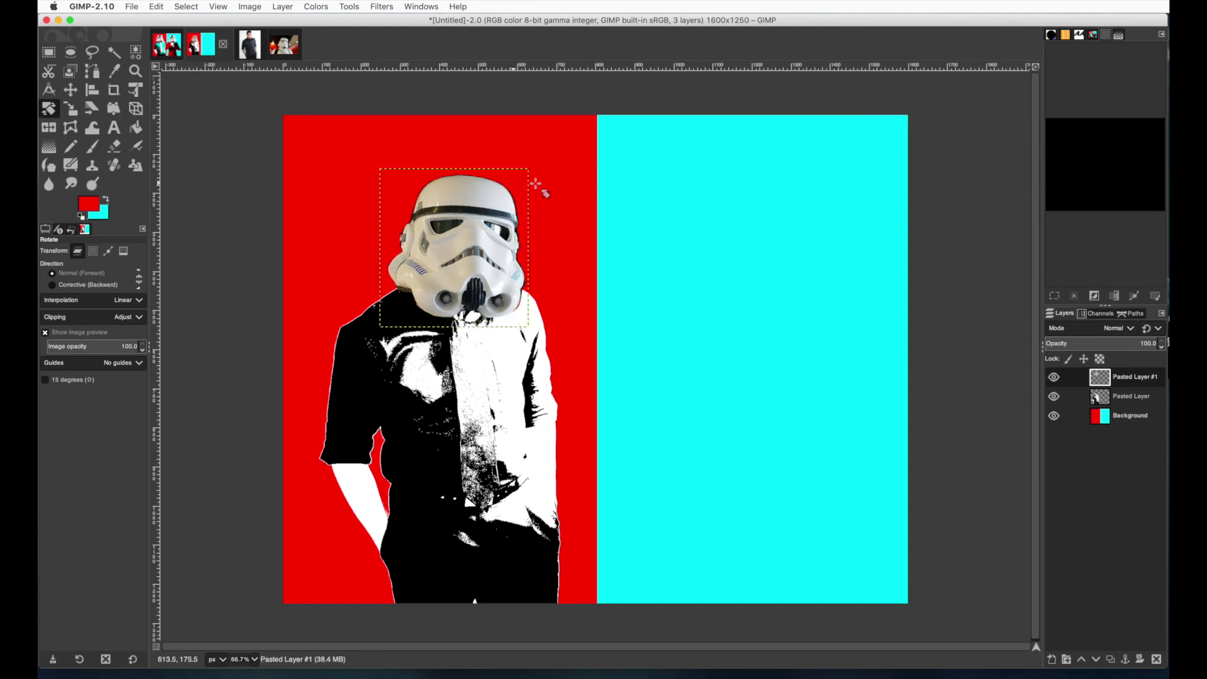
pyautogui.click(323, 7)
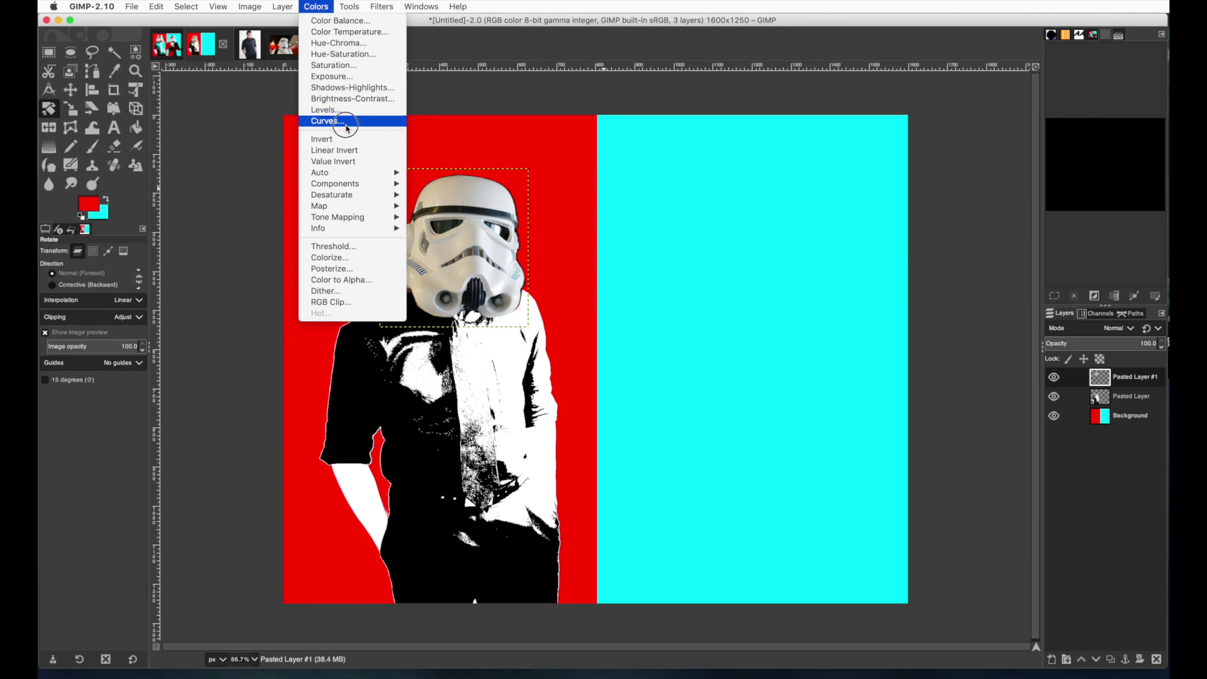
# Threshold the helmet layer at 199, then nudge the helmet slightly left.
pyautogui.click(358, 247)
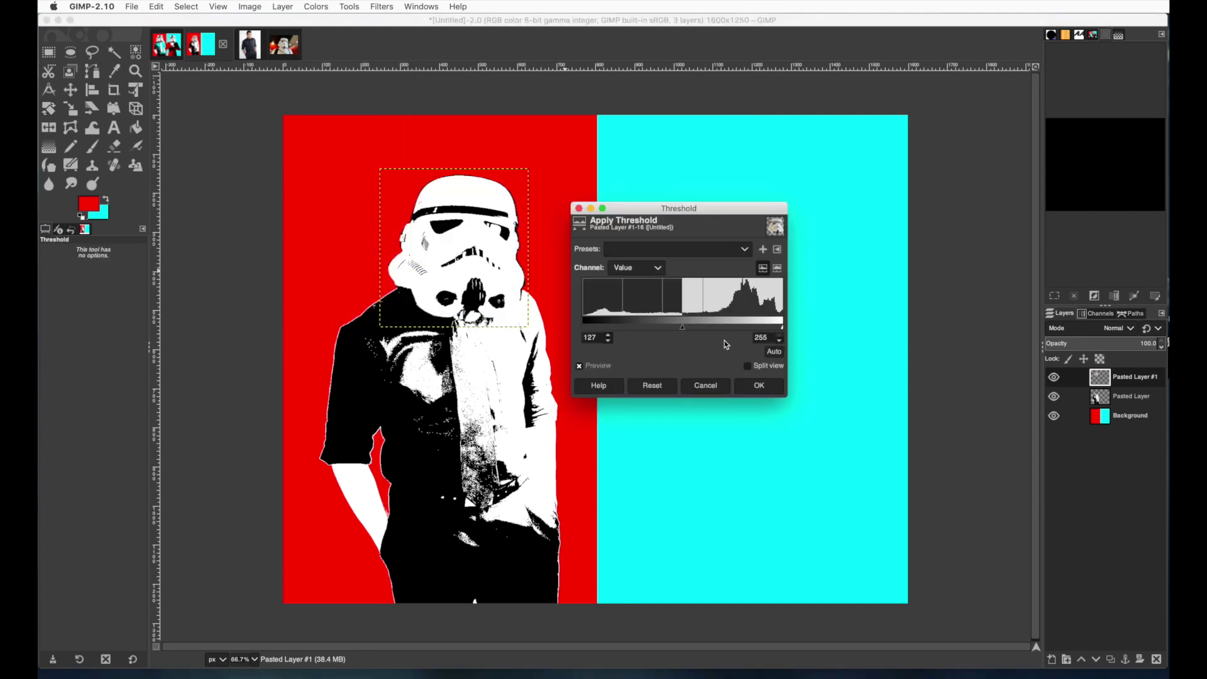
pyautogui.moveTo(687, 329); pyautogui.dragTo(739, 343)
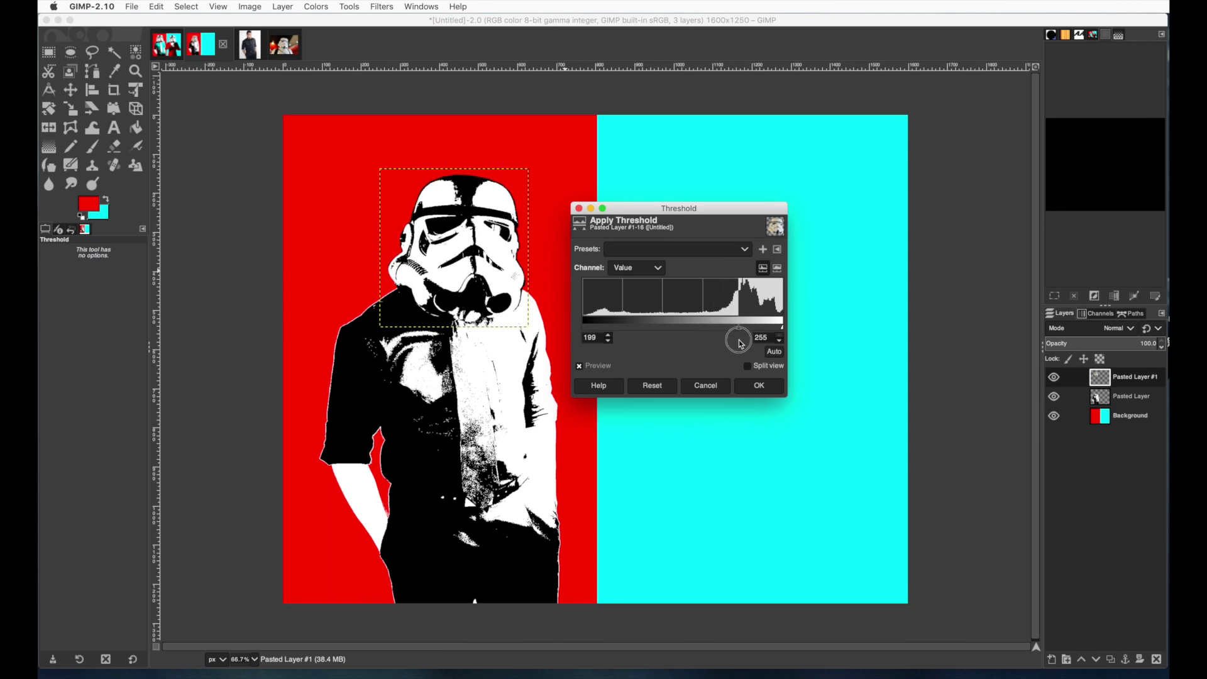
pyautogui.moveTo(737, 340); pyautogui.dragTo(738, 340)
pyautogui.click(760, 386)
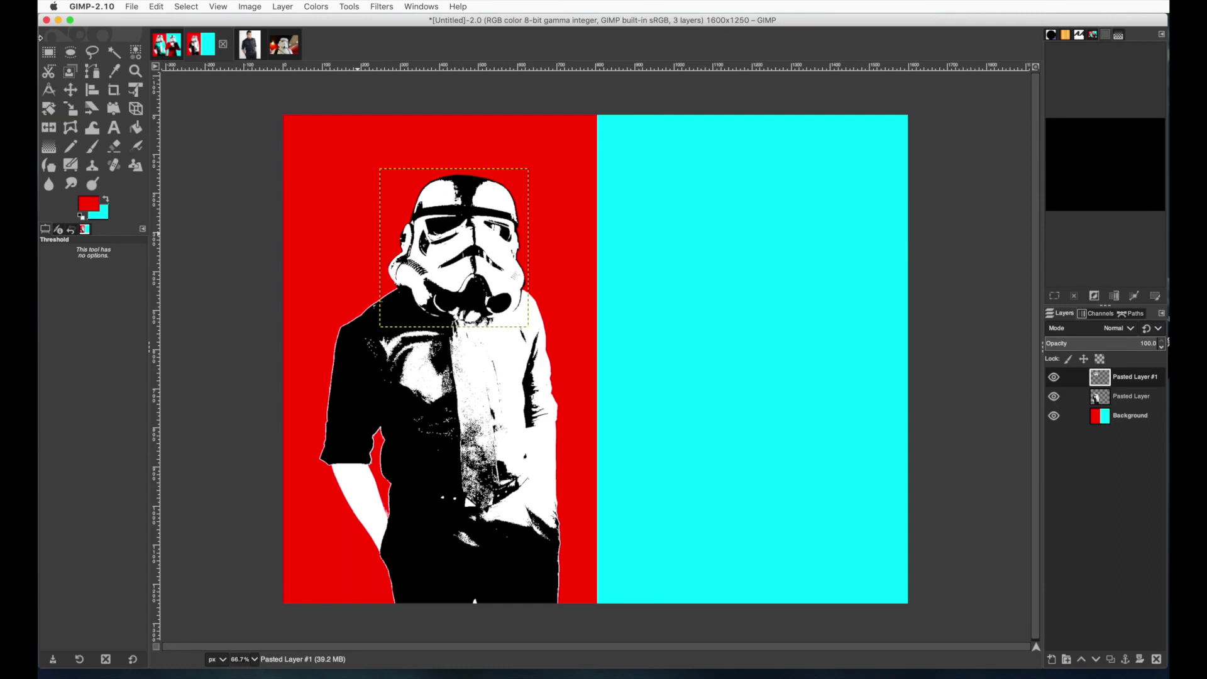
pyautogui.click(71, 90)
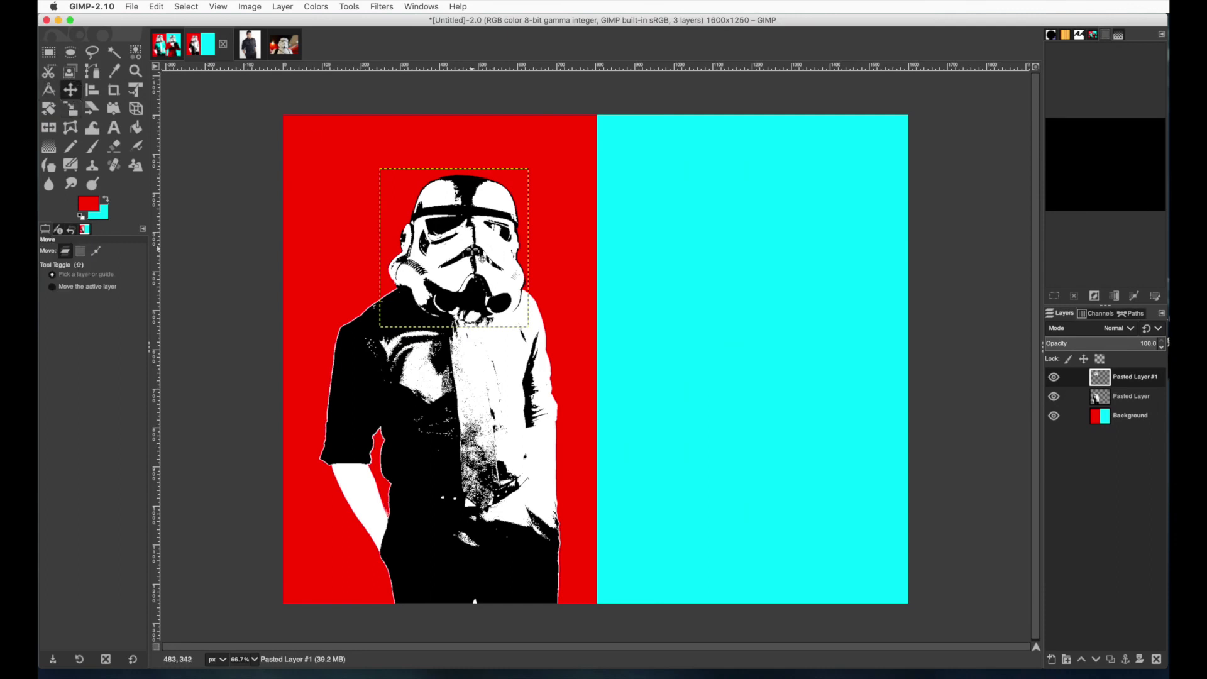
pyautogui.moveTo(473, 251); pyautogui.dragTo(469, 250)
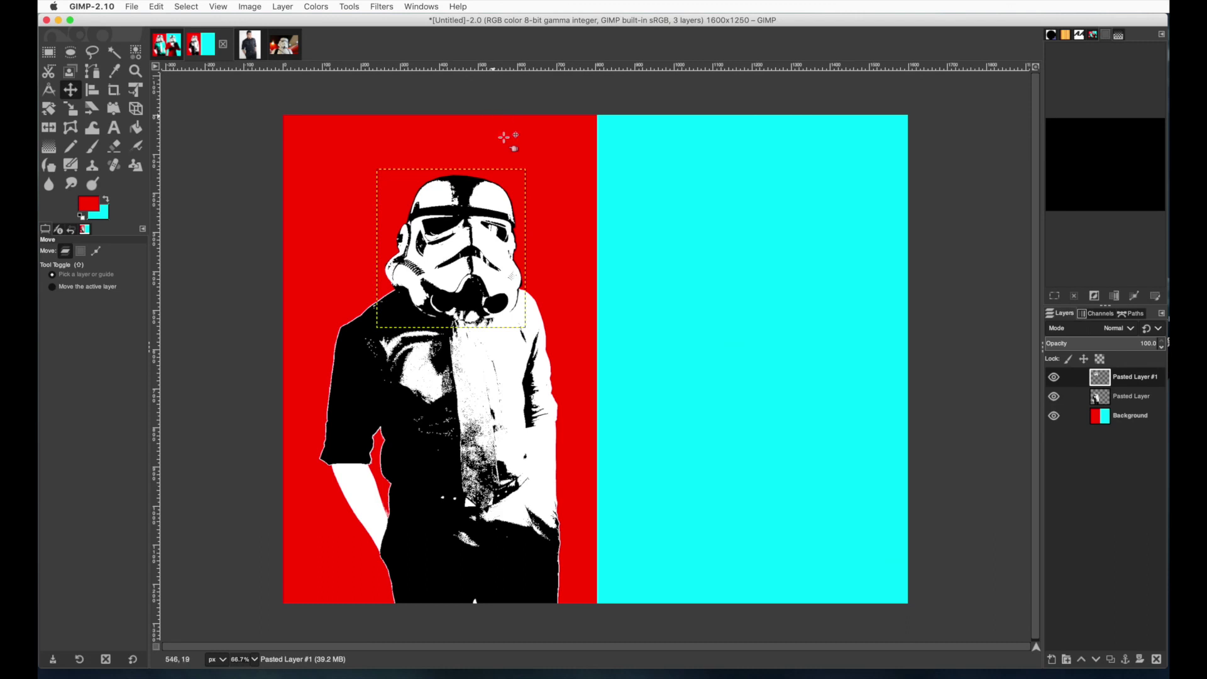
# Open fashion-601553_1280.jpg, the photo of the man in a grey suit.
pyautogui.click(136, 7)
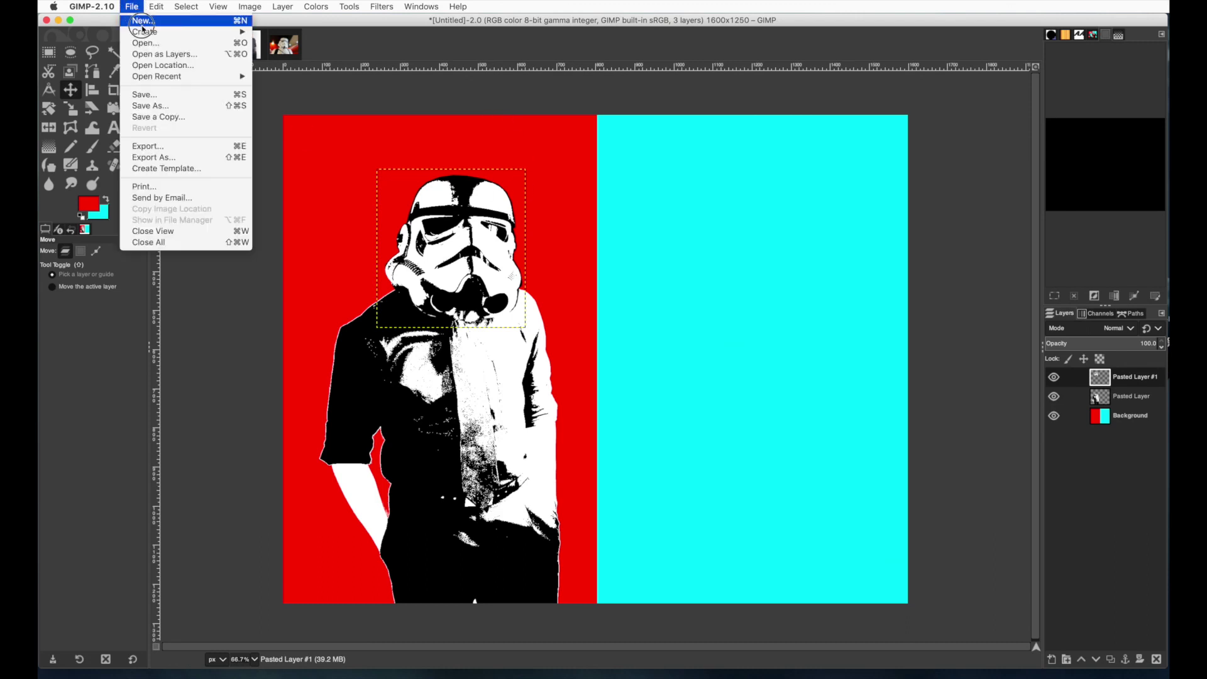
pyautogui.click(151, 40)
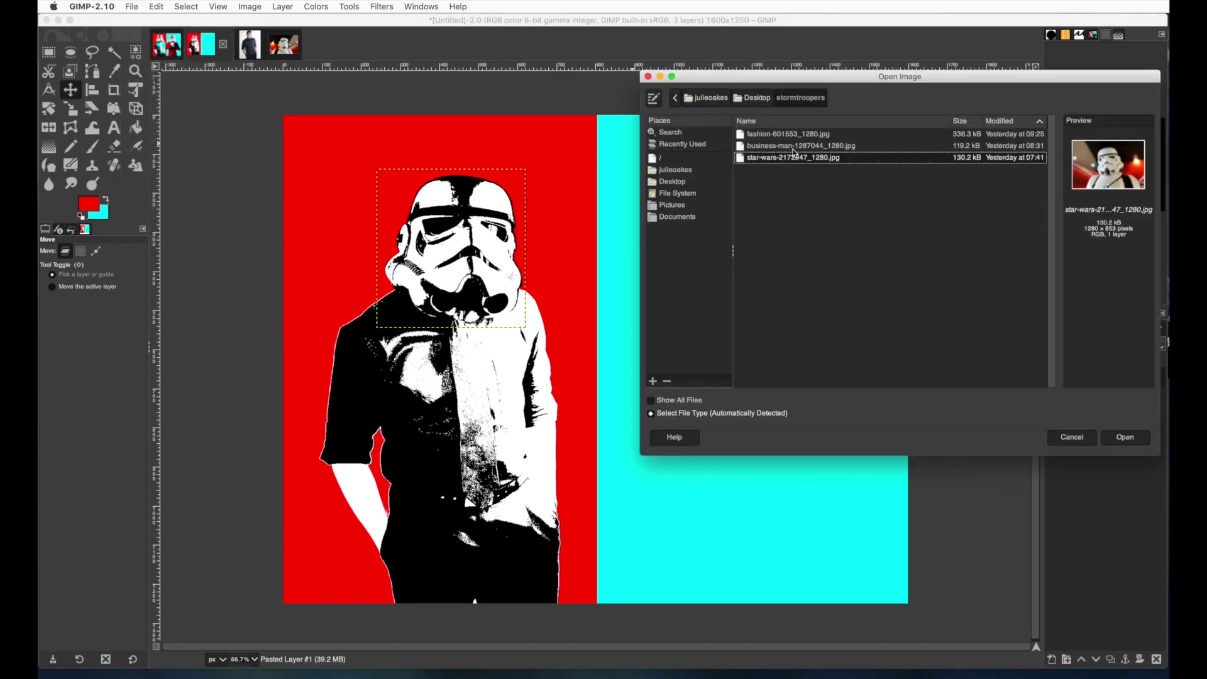
pyautogui.click(793, 136)
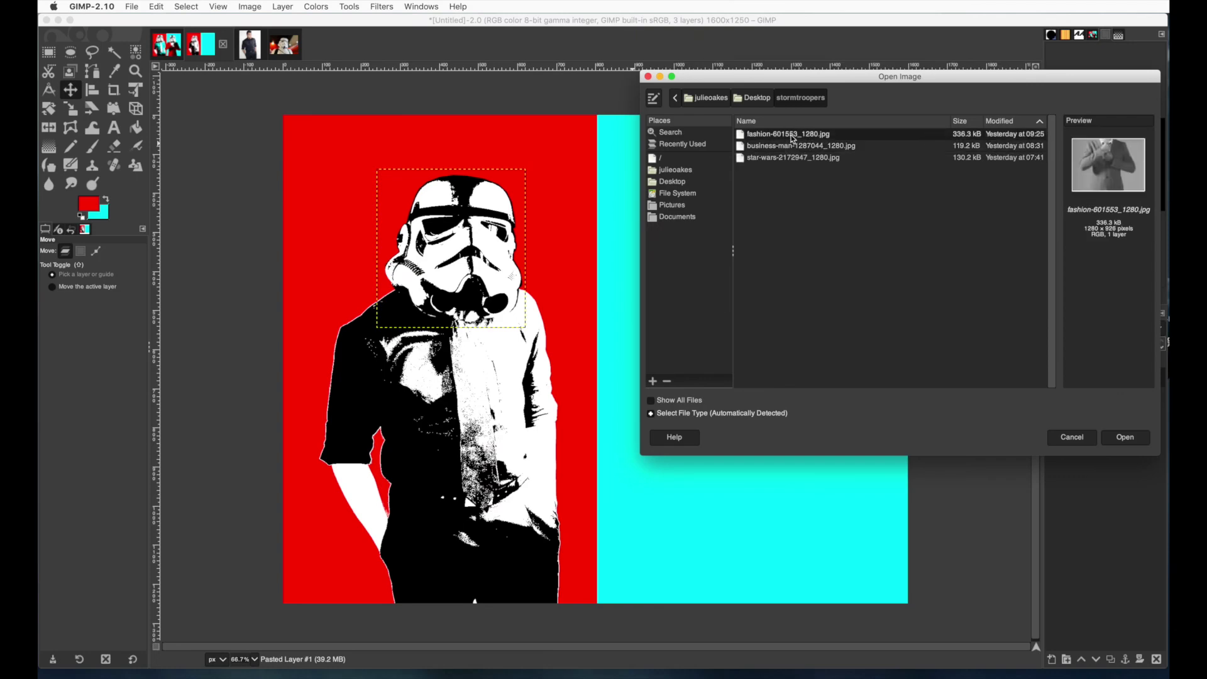
pyautogui.doubleClick(792, 136)
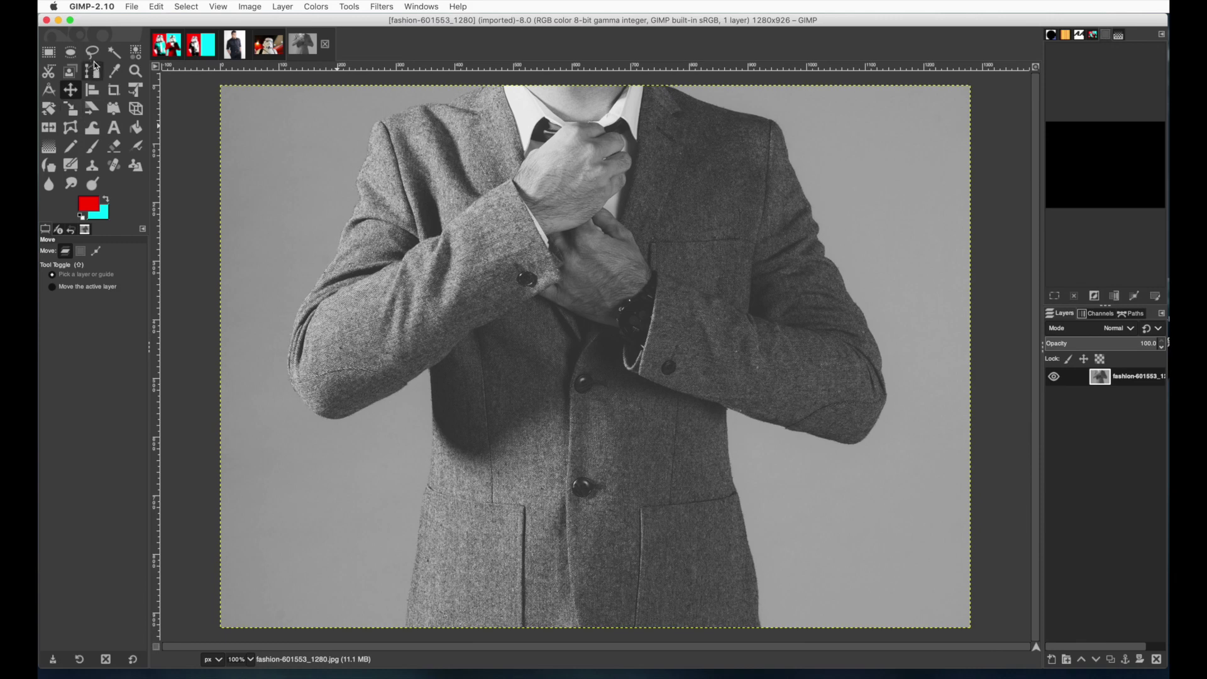
# Try Fuzzy Select on the grey background, lower its threshold to 6, and clear the selection.
pyautogui.click(111, 55)
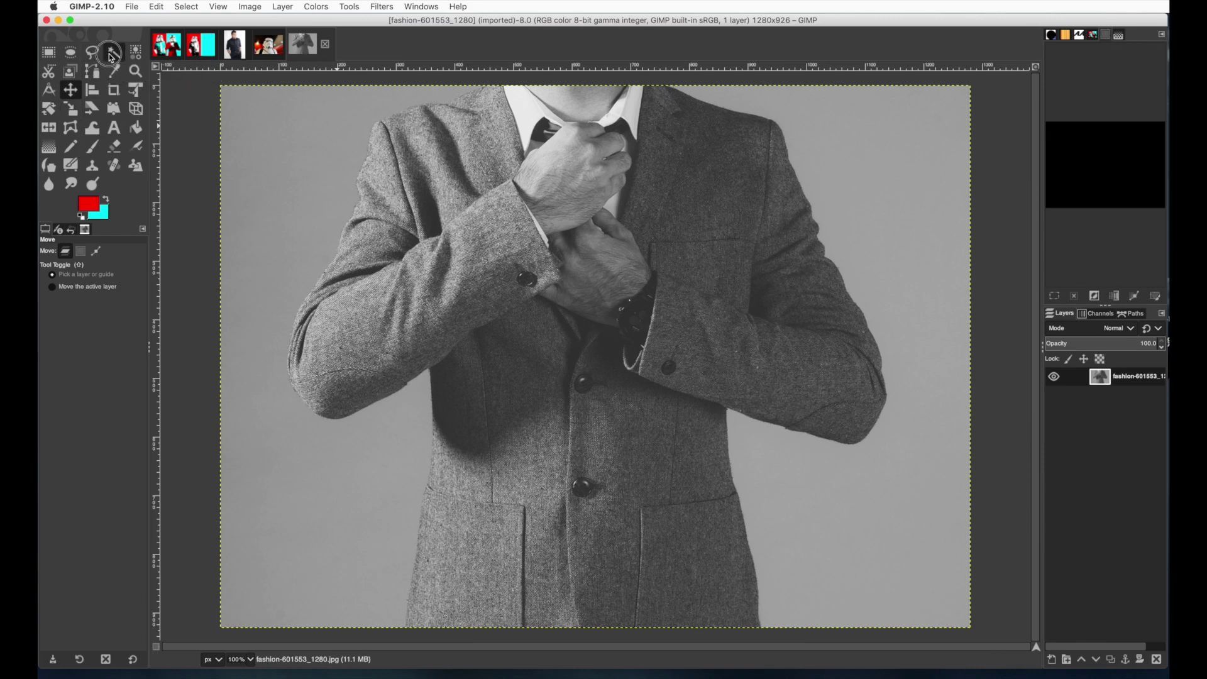
pyautogui.click(338, 138)
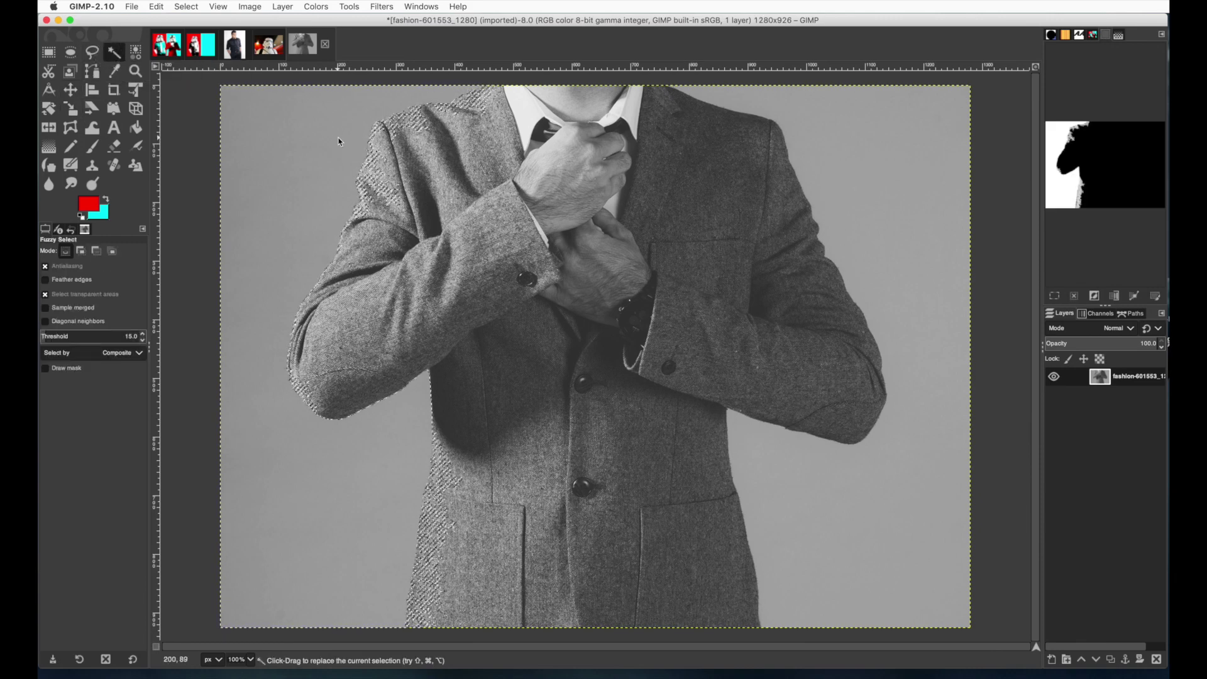
pyautogui.click(144, 343)
pyautogui.click(144, 343)
pyautogui.click(144, 343)
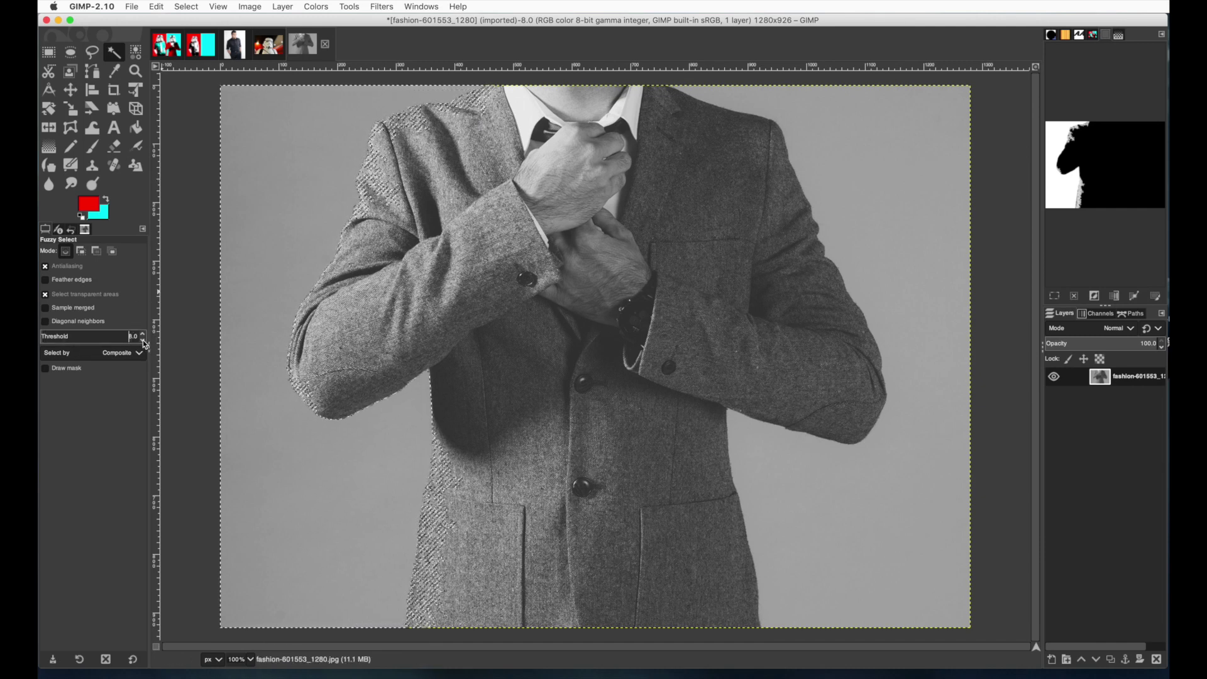
pyautogui.click(144, 342)
pyautogui.click(144, 343)
pyautogui.click(188, 6)
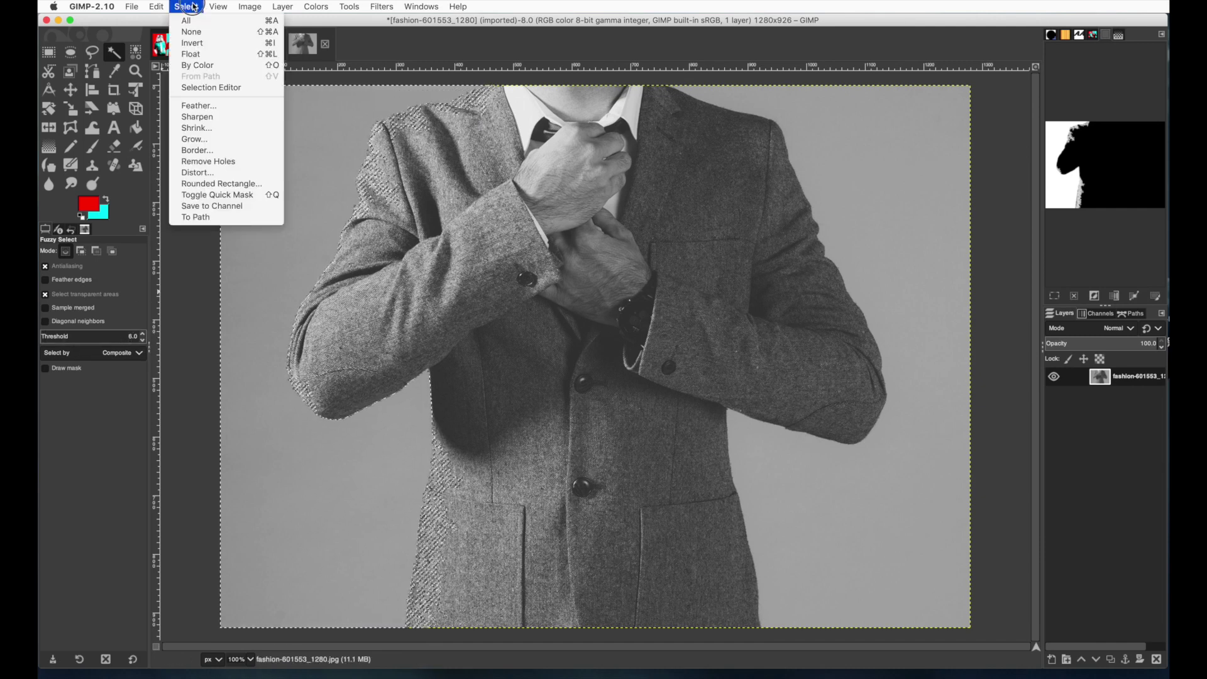
pyautogui.click(192, 32)
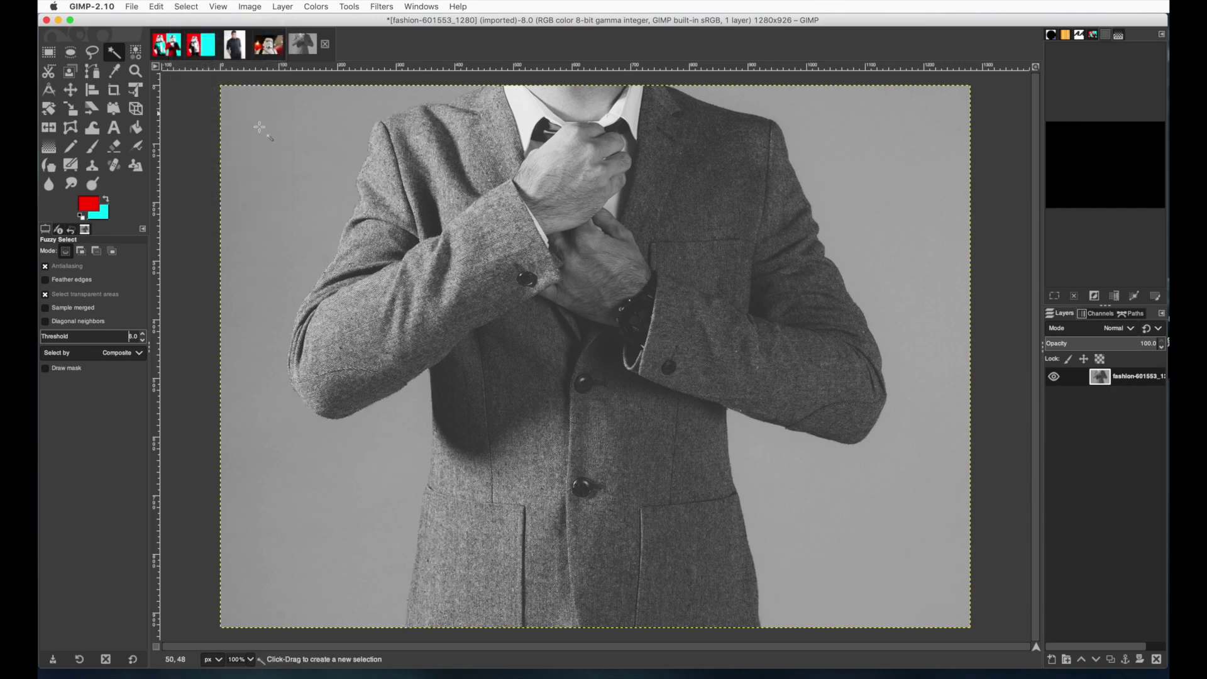
# Reselect the background, adding the right side, patches beside the jacket and the left edge.
pyautogui.click(277, 135)
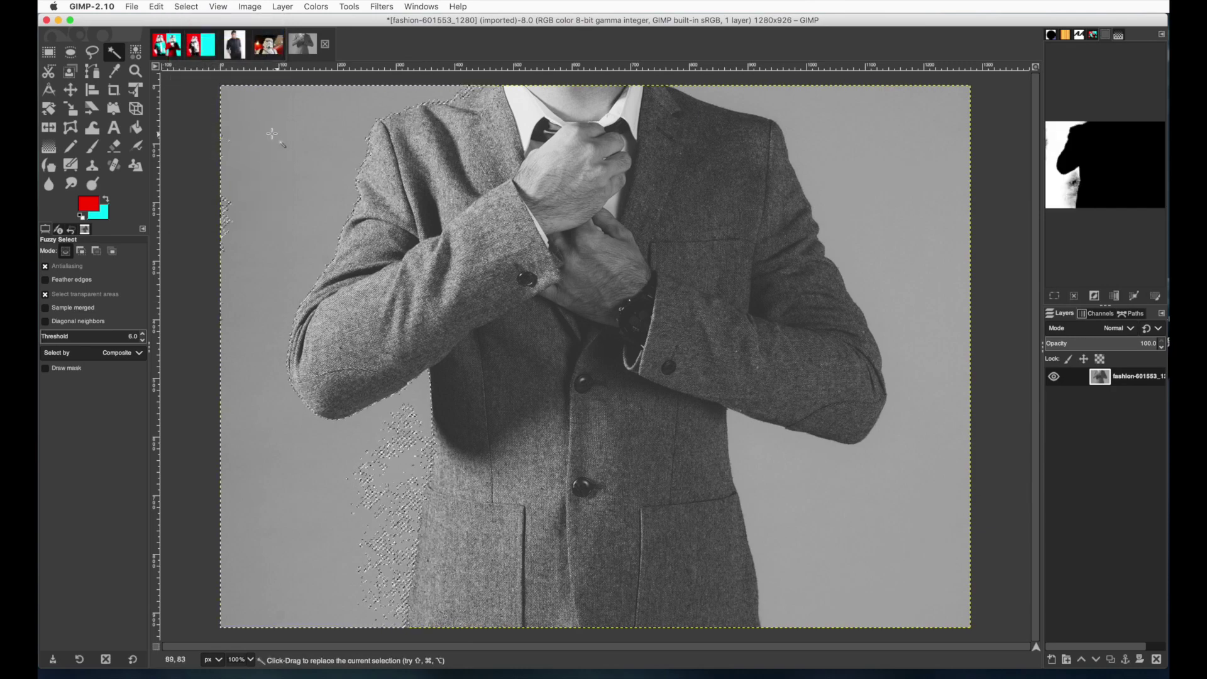
pyautogui.keyDown('shift'); pyautogui.click(806, 118); pyautogui.keyUp('shift')
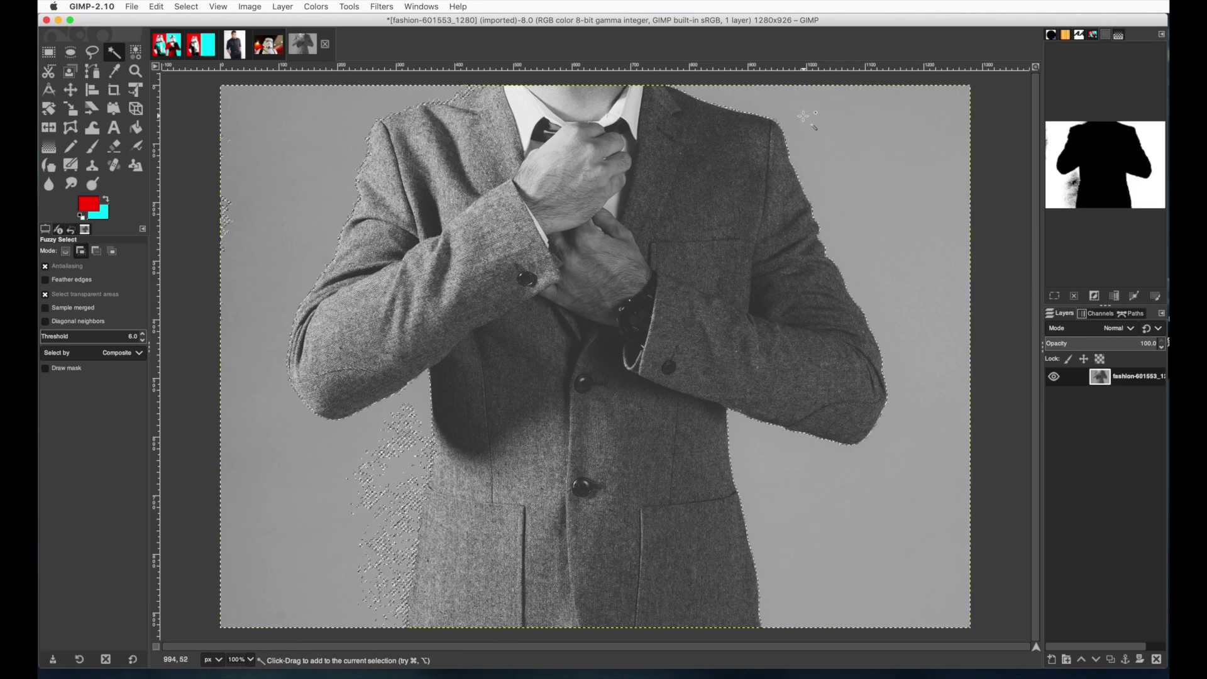
pyautogui.keyDown('shift'); pyautogui.click(383, 477); pyautogui.keyUp('shift')
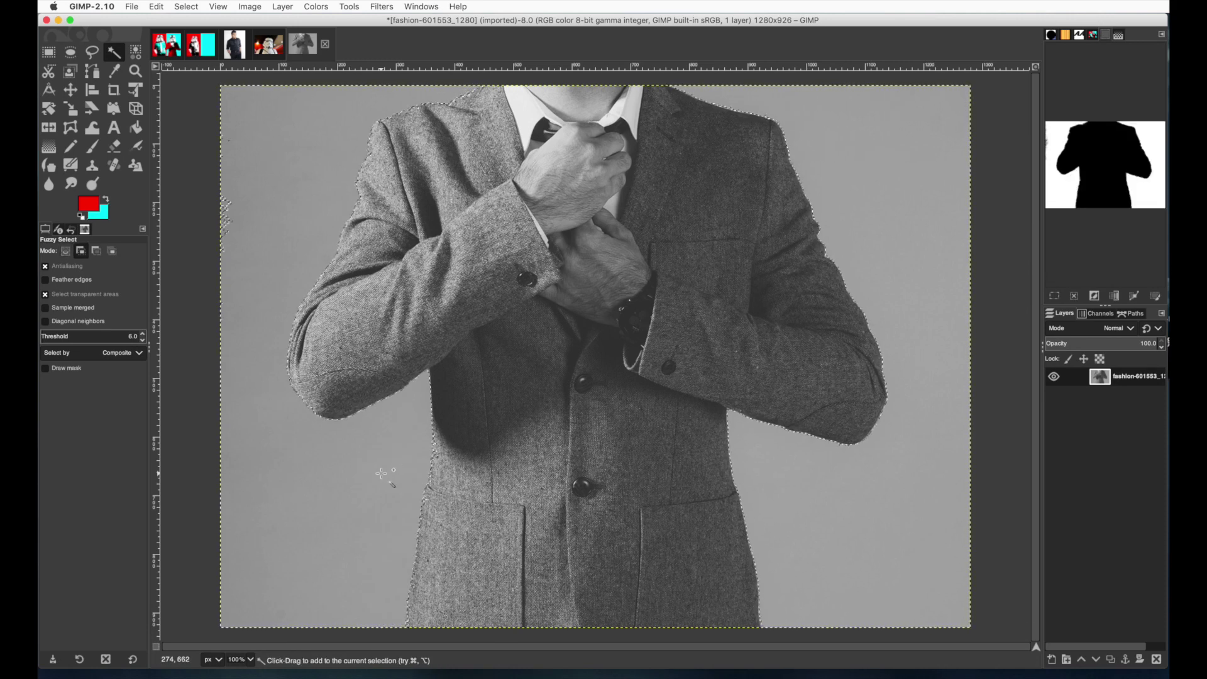
pyautogui.keyDown('shift'); pyautogui.click(226, 200); pyautogui.keyUp('shift')
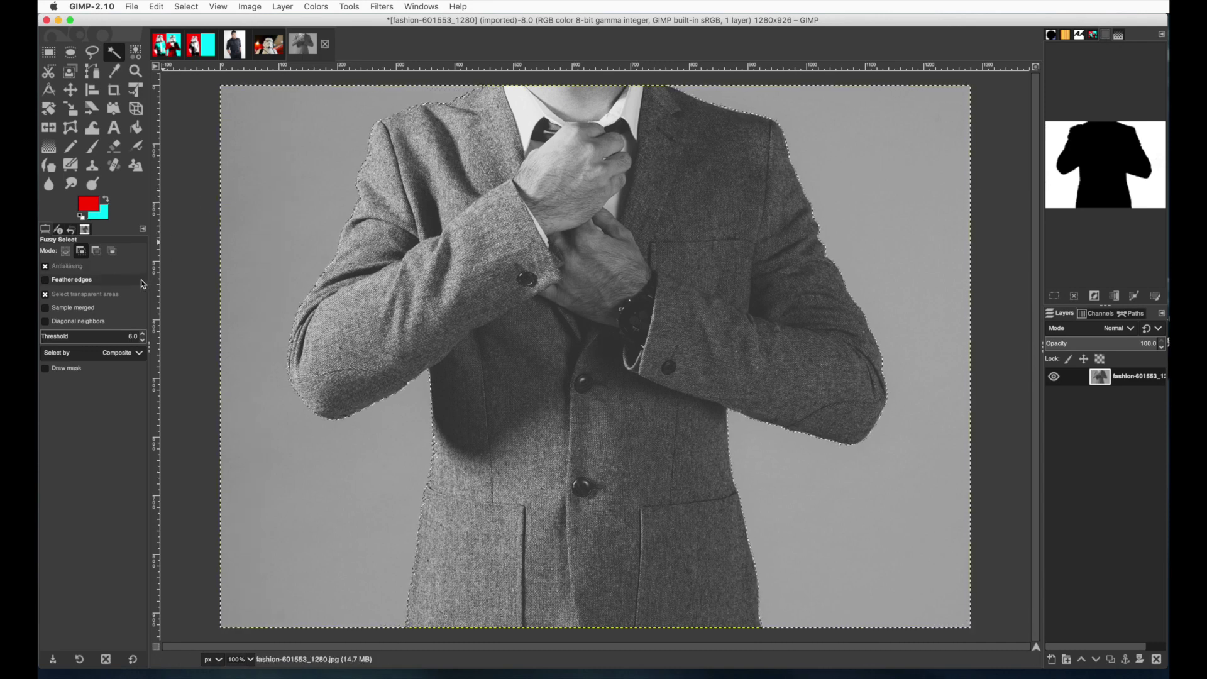
# Invert the selection and copy the cut-out suited man.
pyautogui.click(191, 6)
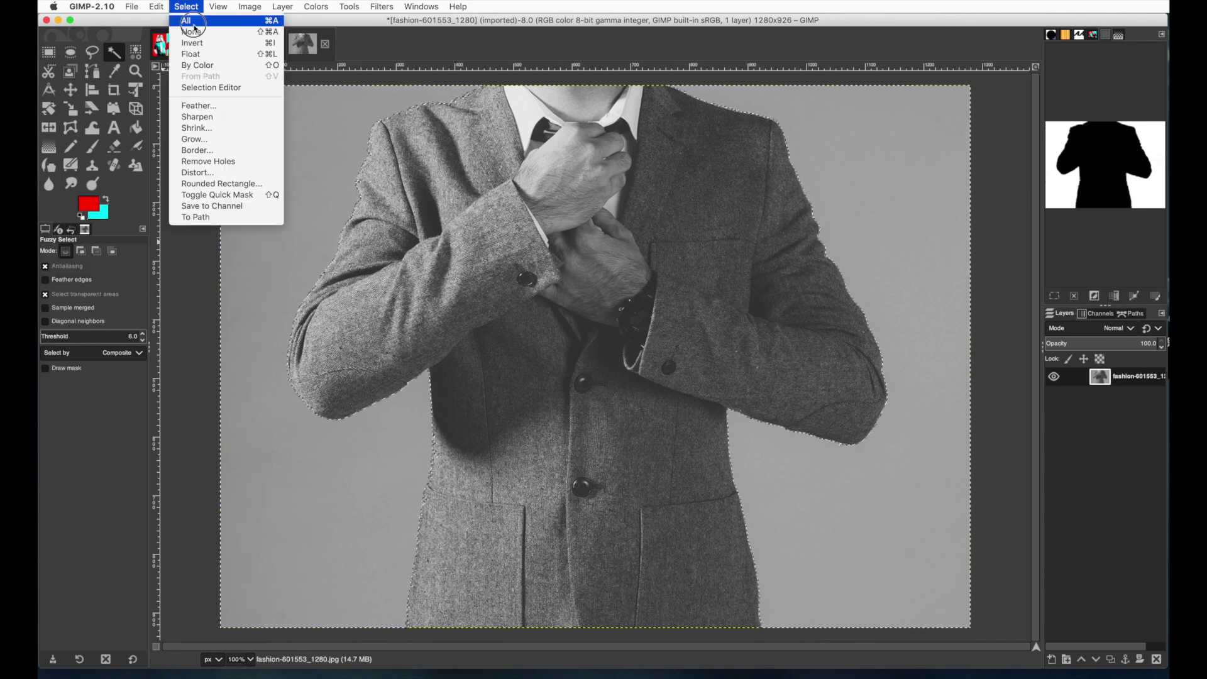
pyautogui.click(194, 47)
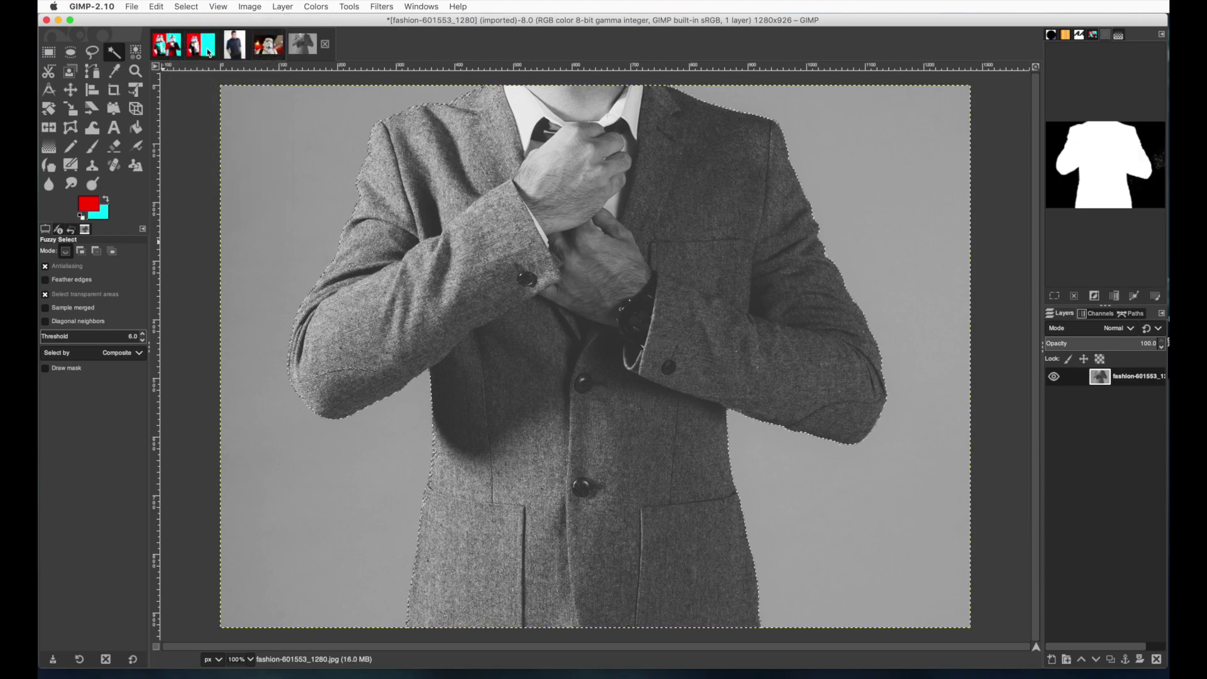
pyautogui.click(155, 6)
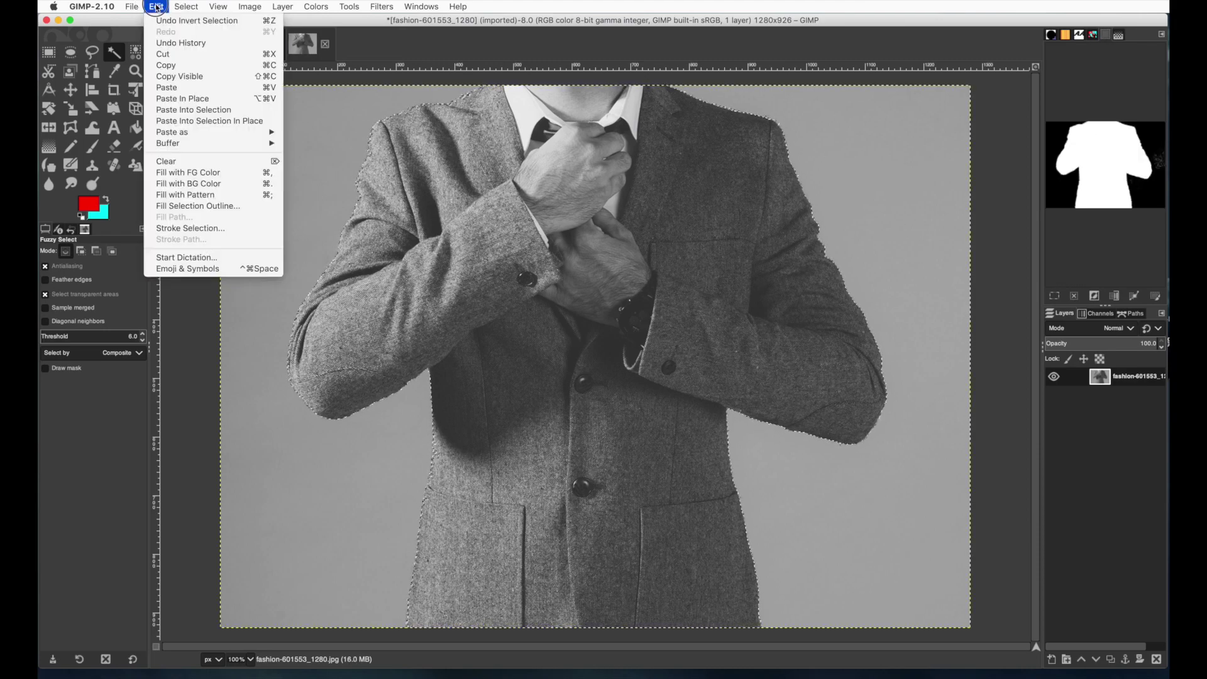
pyautogui.click(169, 65)
# Paste the suited man into the poster as new layer Pasted Layer #2 and start scaling it.
pyautogui.click(196, 45)
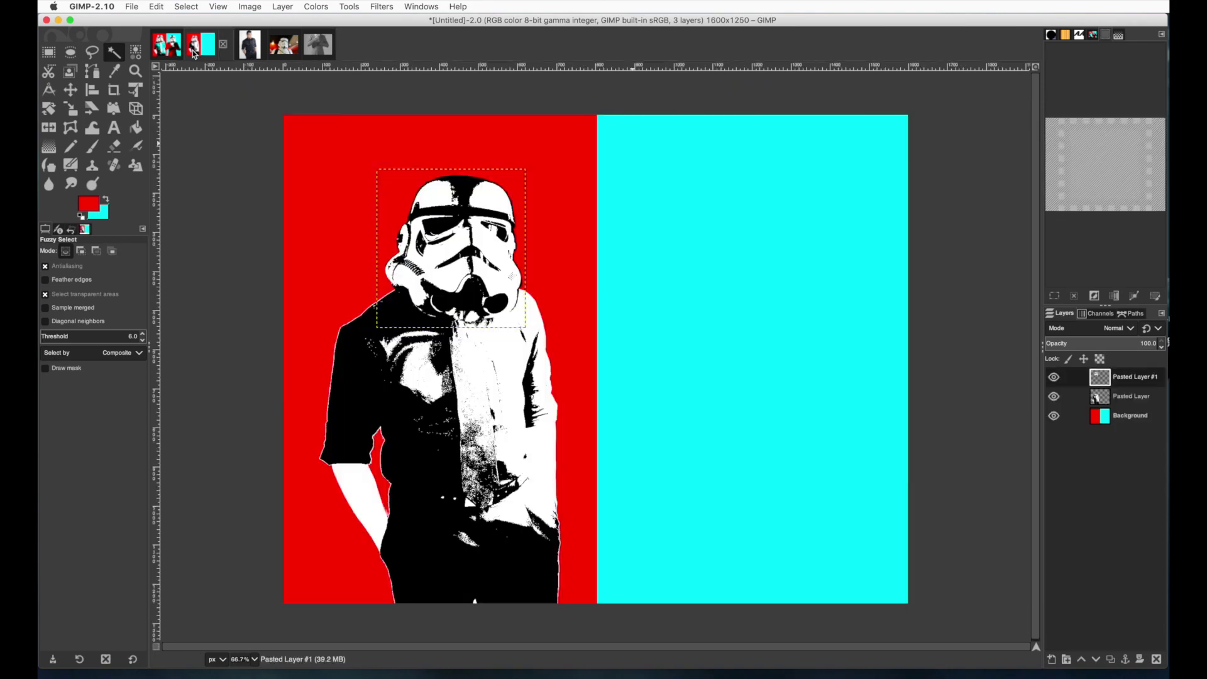
pyautogui.click(156, 7)
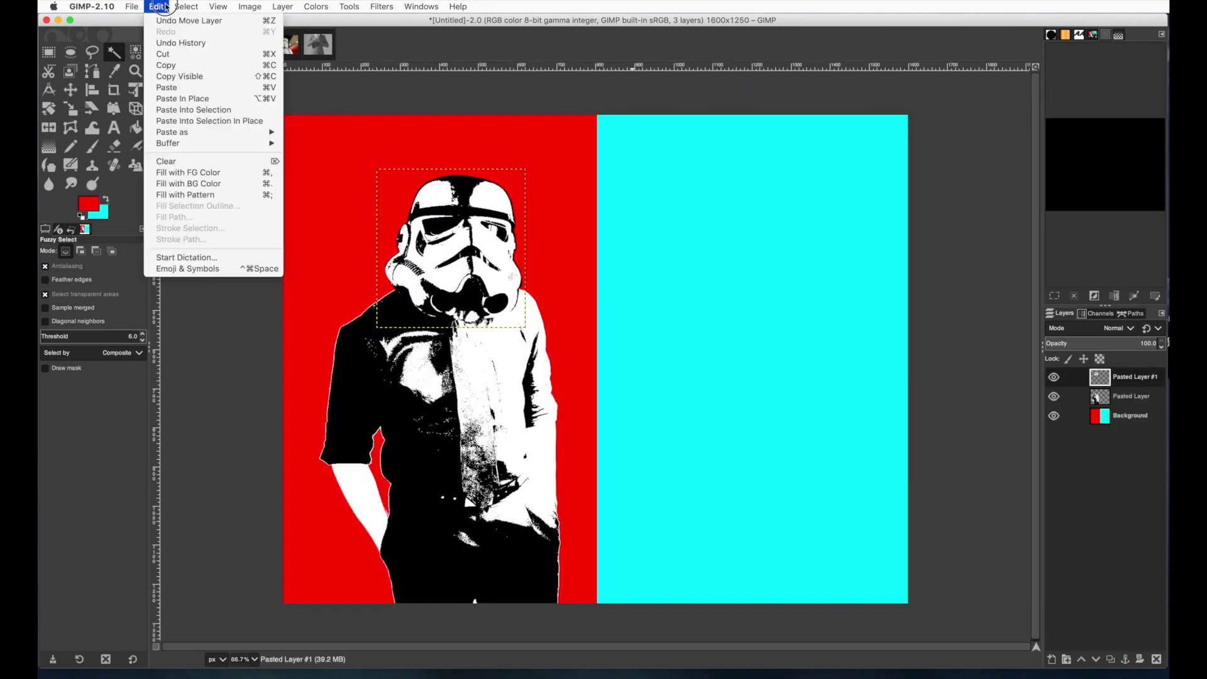
pyautogui.click(169, 91)
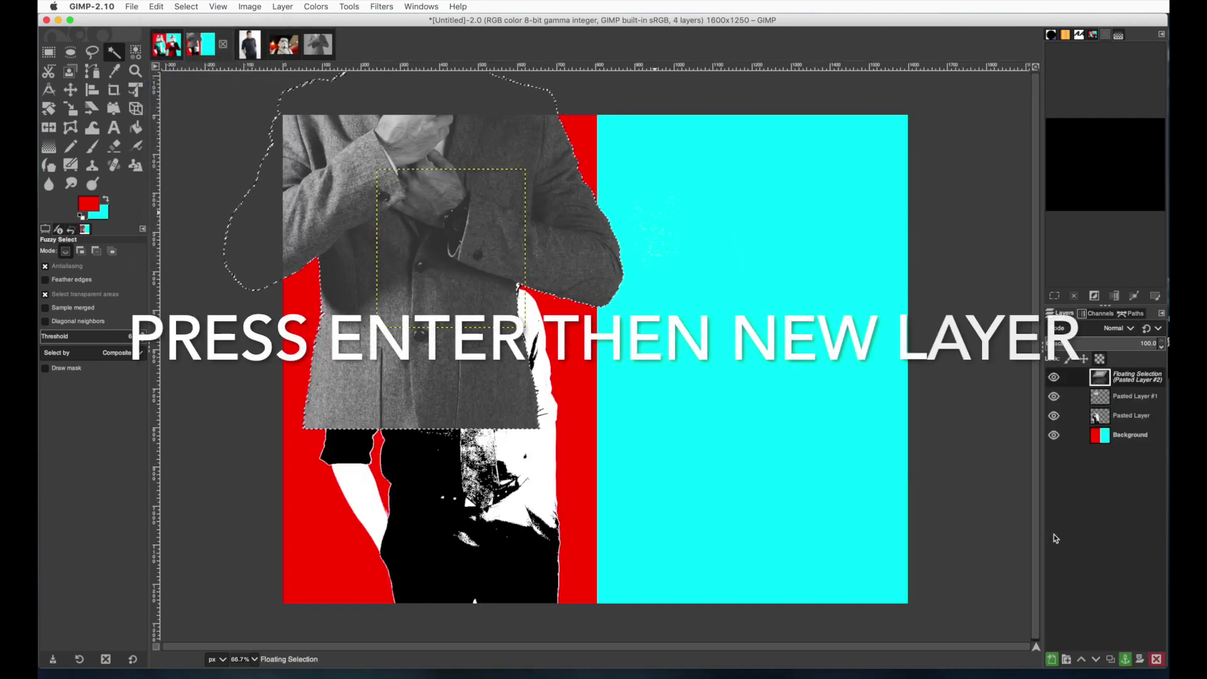
pyautogui.click(1051, 660)
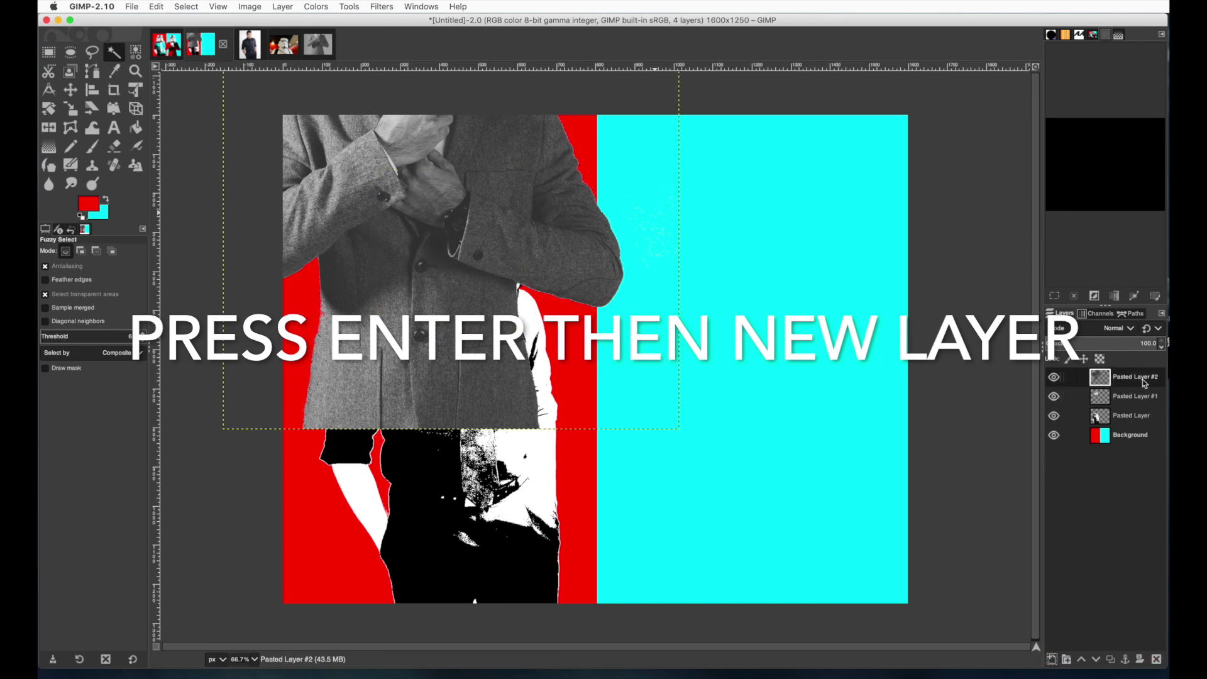
pyautogui.click(71, 110)
pyautogui.moveTo(483, 320); pyautogui.dragTo(461, 286)
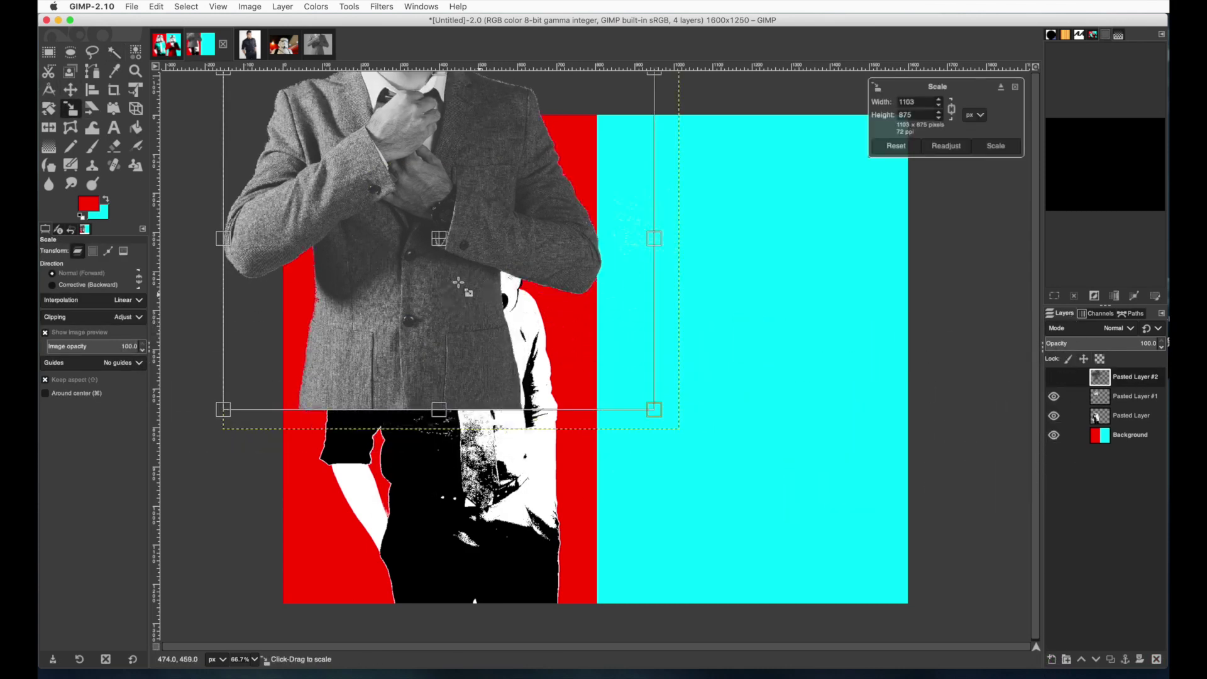
# Move the suited man onto the cyan right half and shrink him to about 1069×848.
pyautogui.moveTo(439, 238); pyautogui.dragTo(763, 434)
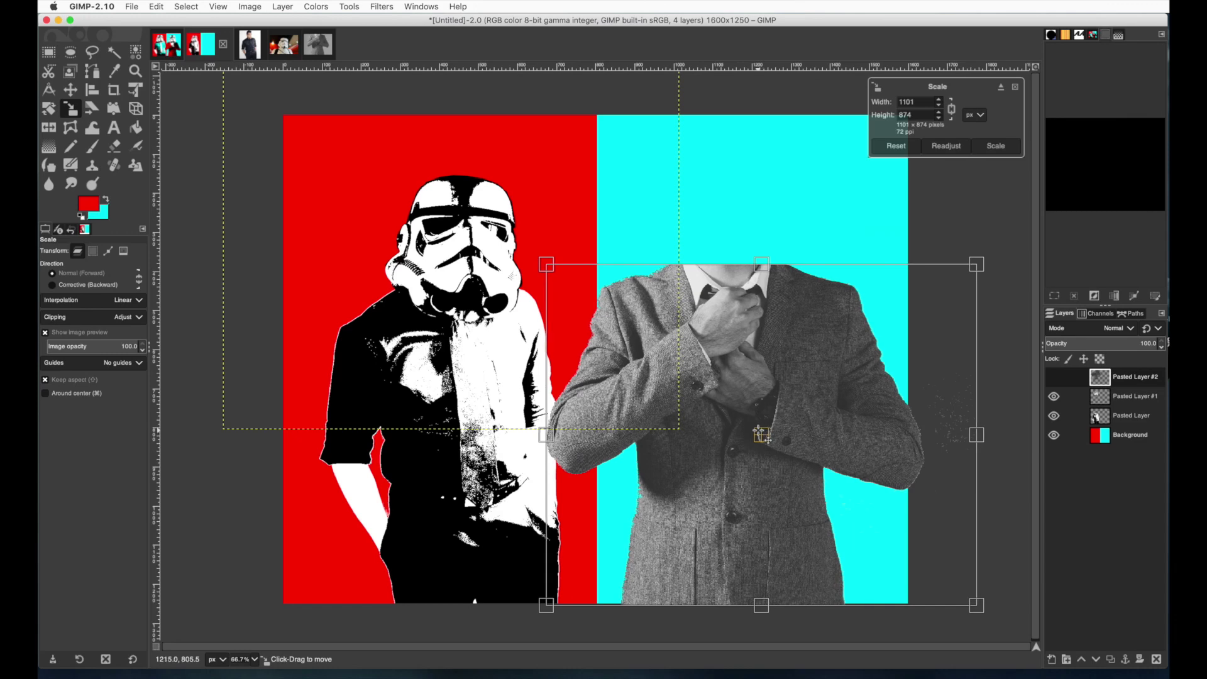
pyautogui.moveTo(822, 466); pyautogui.dragTo(779, 445)
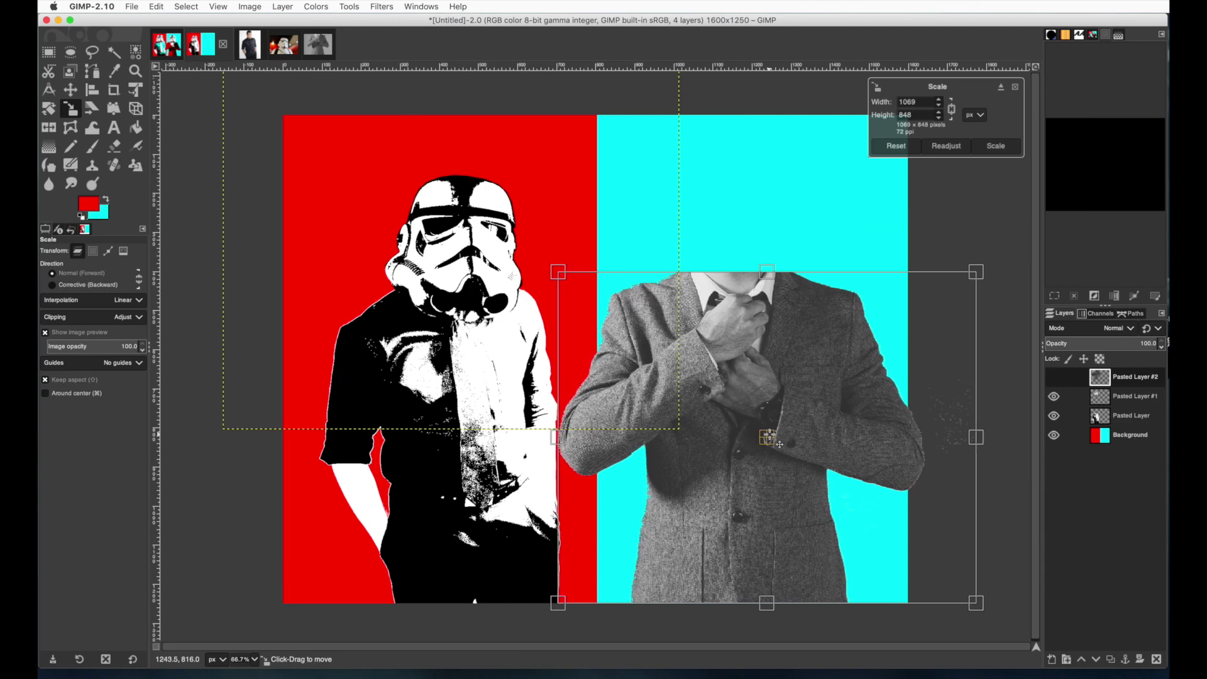
pyautogui.press('Return')
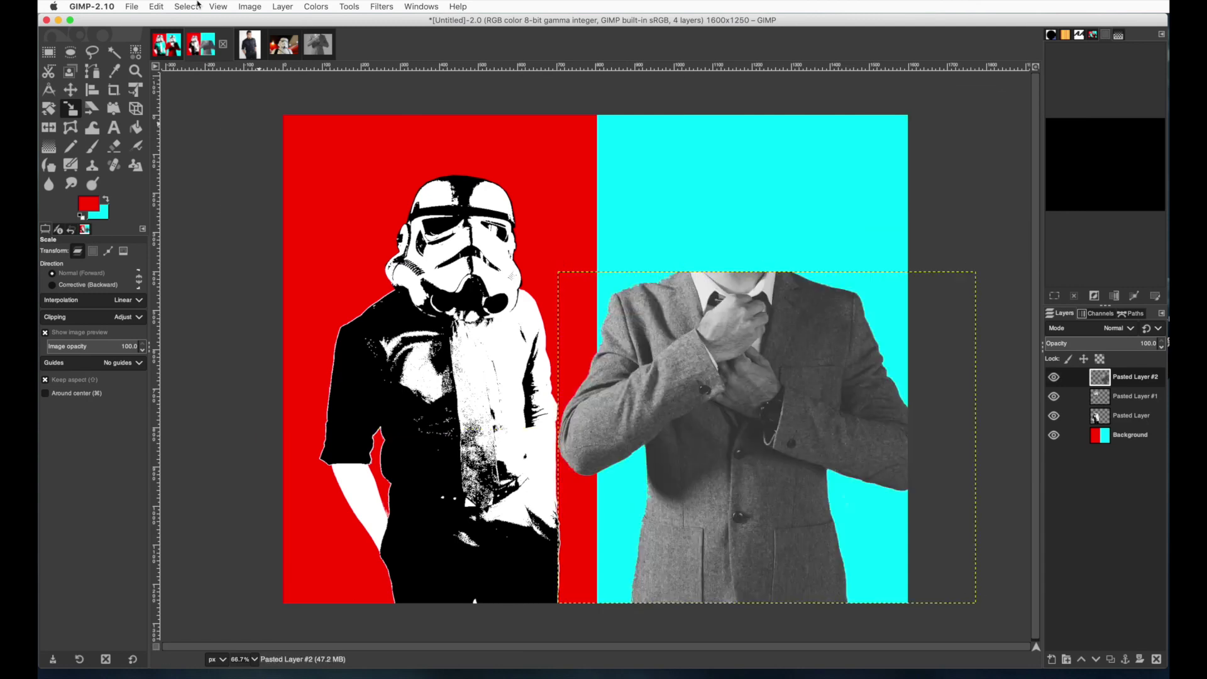
pyautogui.click(326, 6)
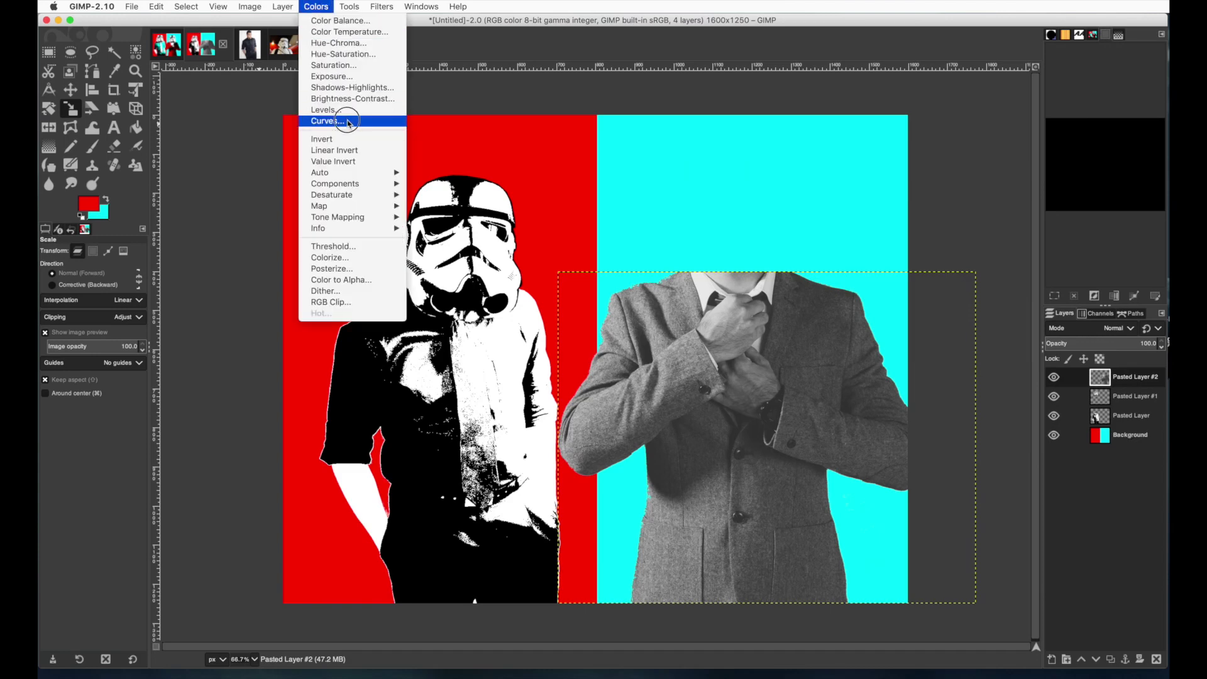
# Apply a Threshold of 108 to the suited man's layer.
pyautogui.click(343, 246)
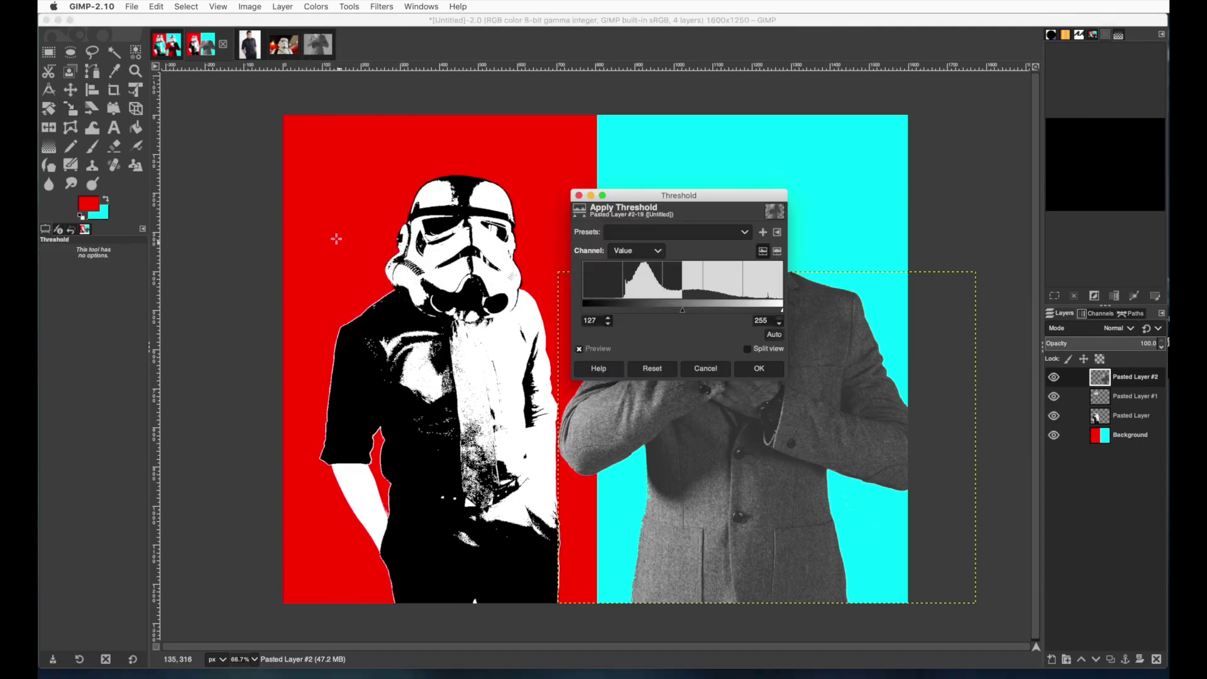
pyautogui.moveTo(702, 205); pyautogui.dragTo(668, 59)
pyautogui.moveTo(648, 164)
pyautogui.mouseDown()
pyautogui.moveTo(625, 170)
pyautogui.moveTo(635, 174)
pyautogui.mouseUp()
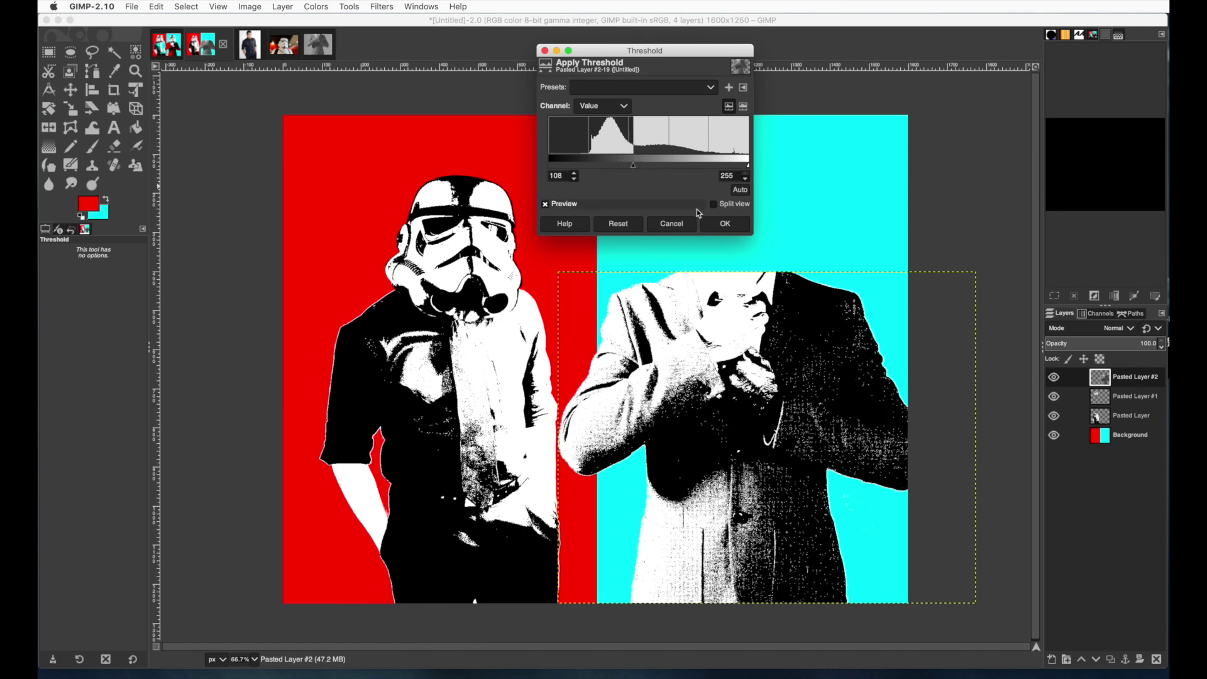
pyautogui.click(722, 223)
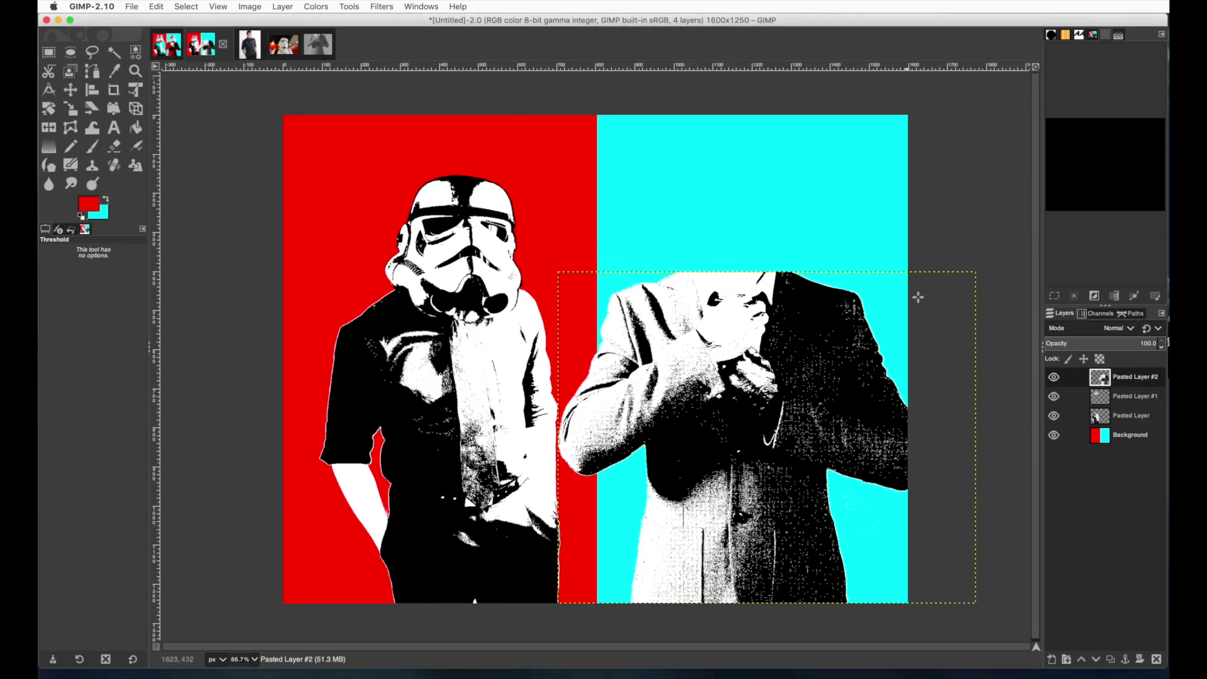
pyautogui.click(1130, 397)
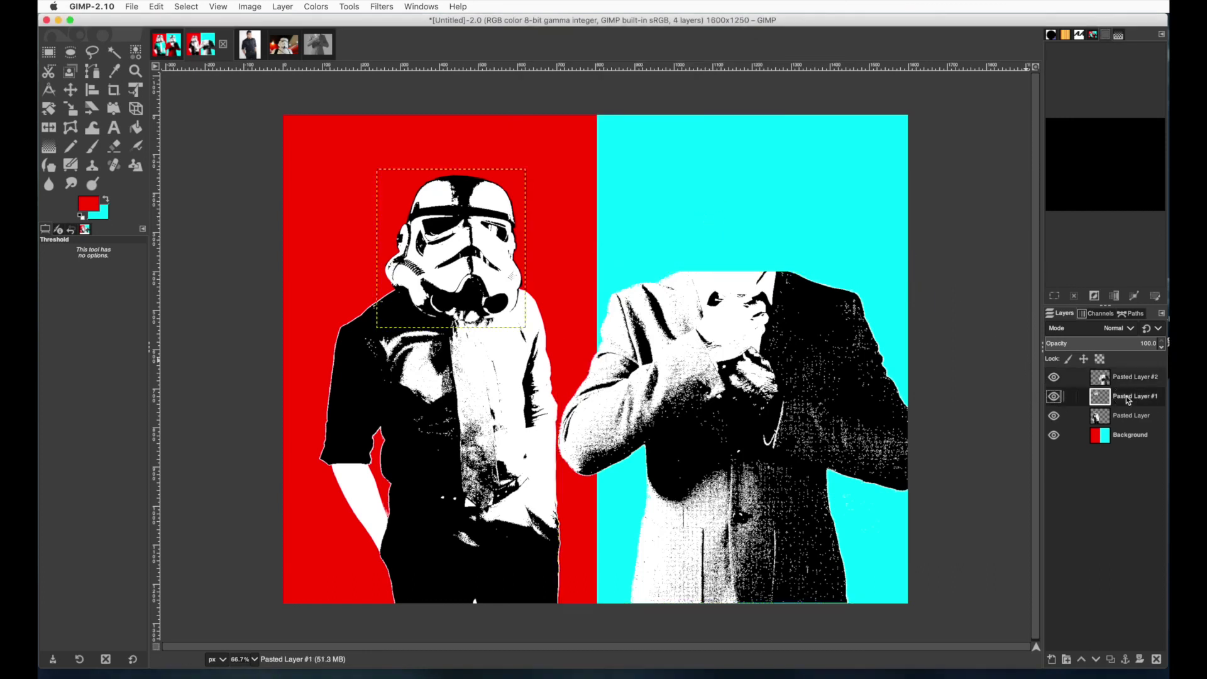
# Duplicate the stormtrooper helmet layer, Pasted Layer #1.
pyautogui.click(1059, 398)
pyautogui.click(1057, 399)
pyautogui.click(283, 7)
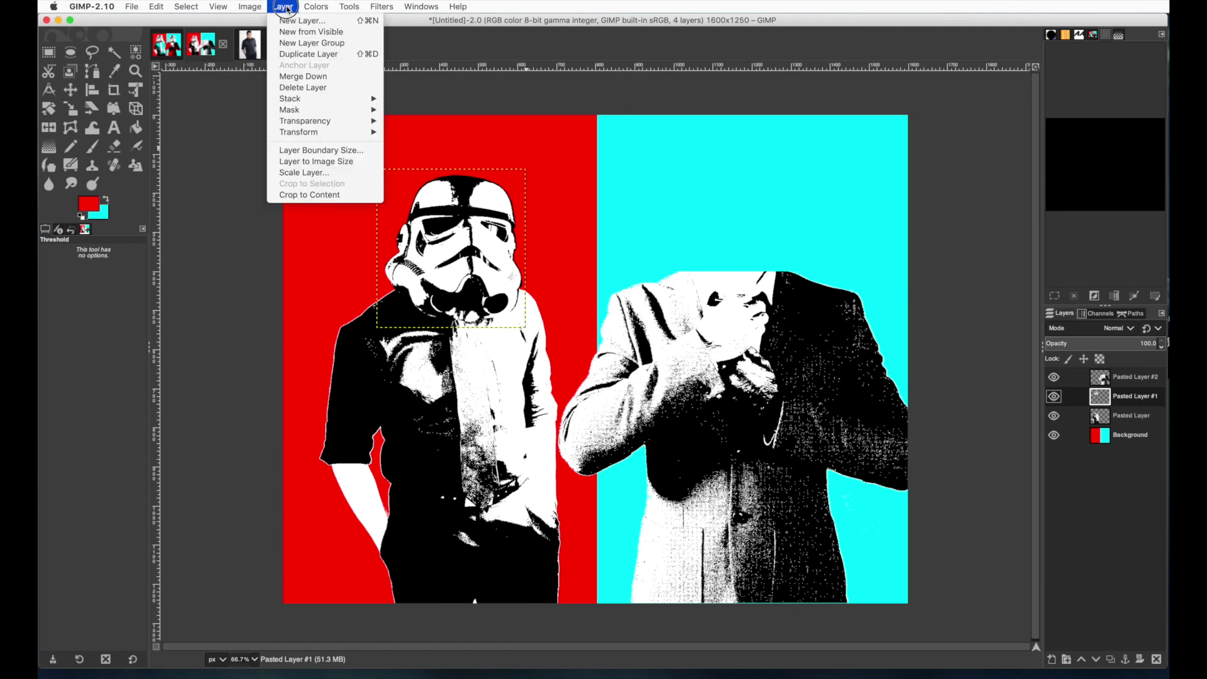
pyautogui.click(303, 54)
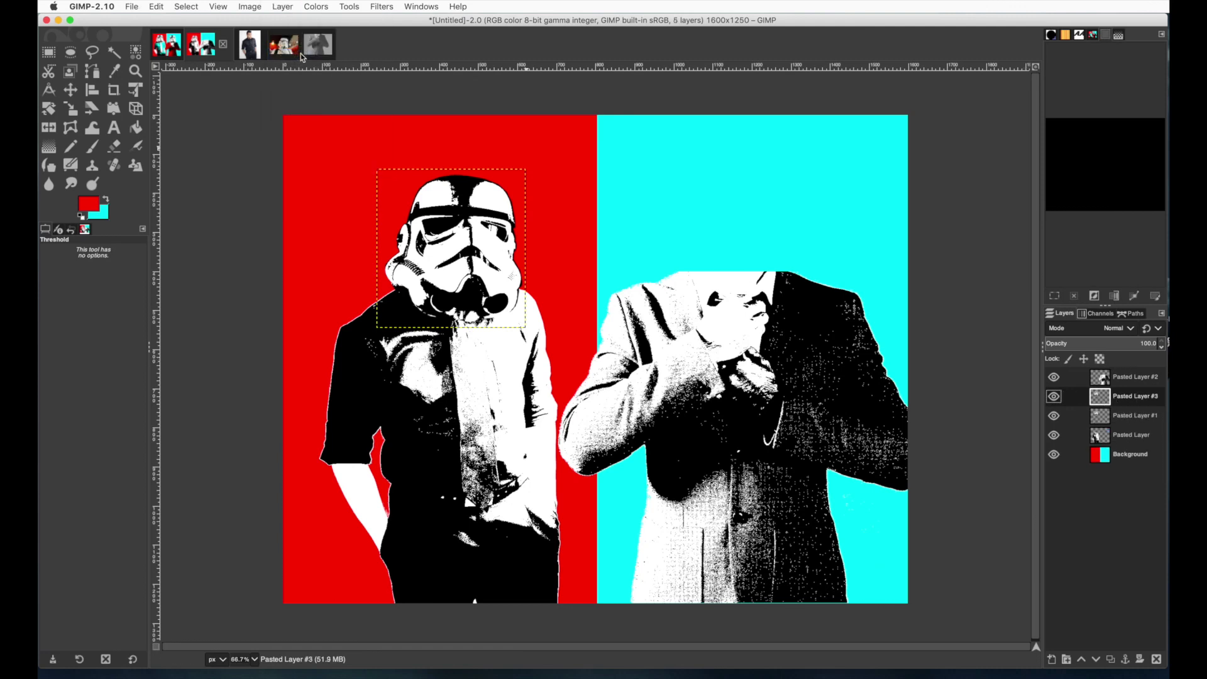
# Move the helmet copy onto the right-hand man's head and raise it to the top of the stack.
pyautogui.click(70, 89)
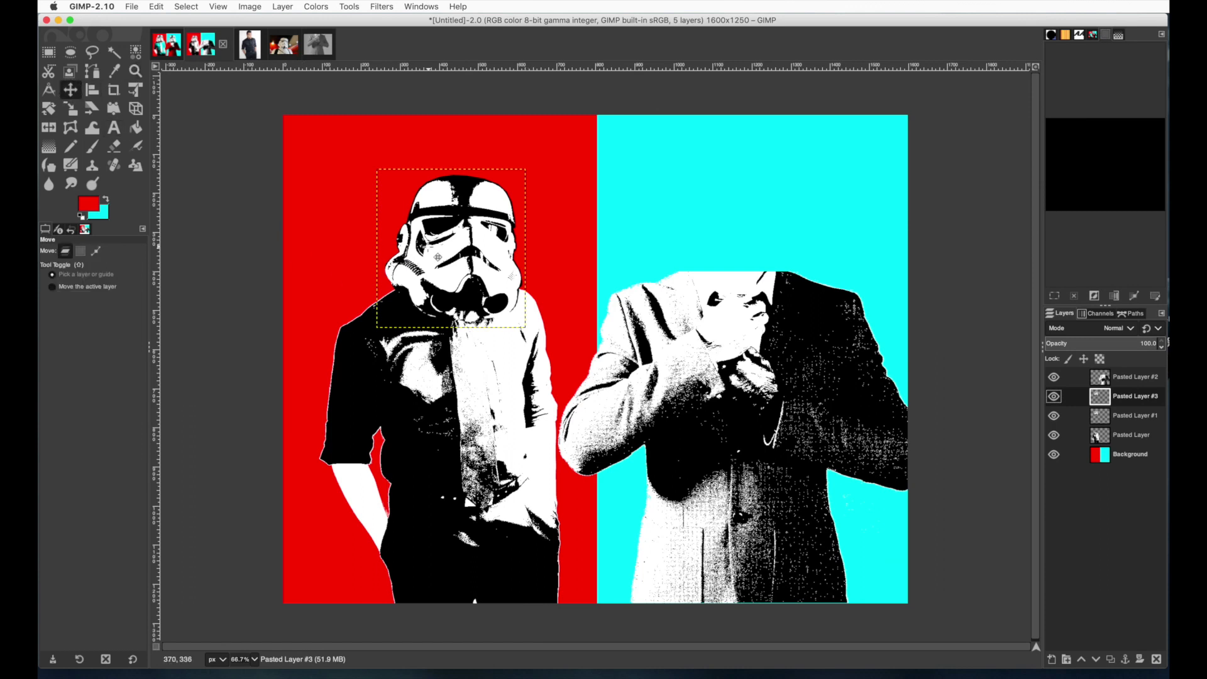
pyautogui.moveTo(446, 244); pyautogui.dragTo(732, 234)
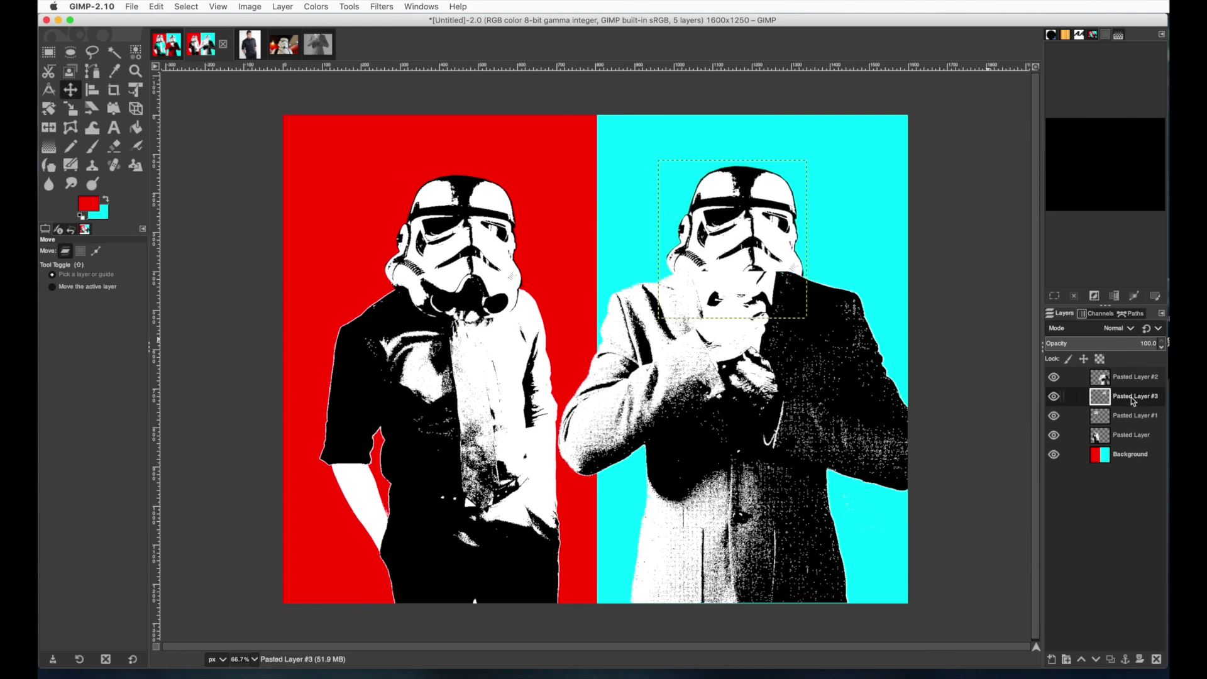
pyautogui.moveTo(1135, 397); pyautogui.dragTo(1131, 375)
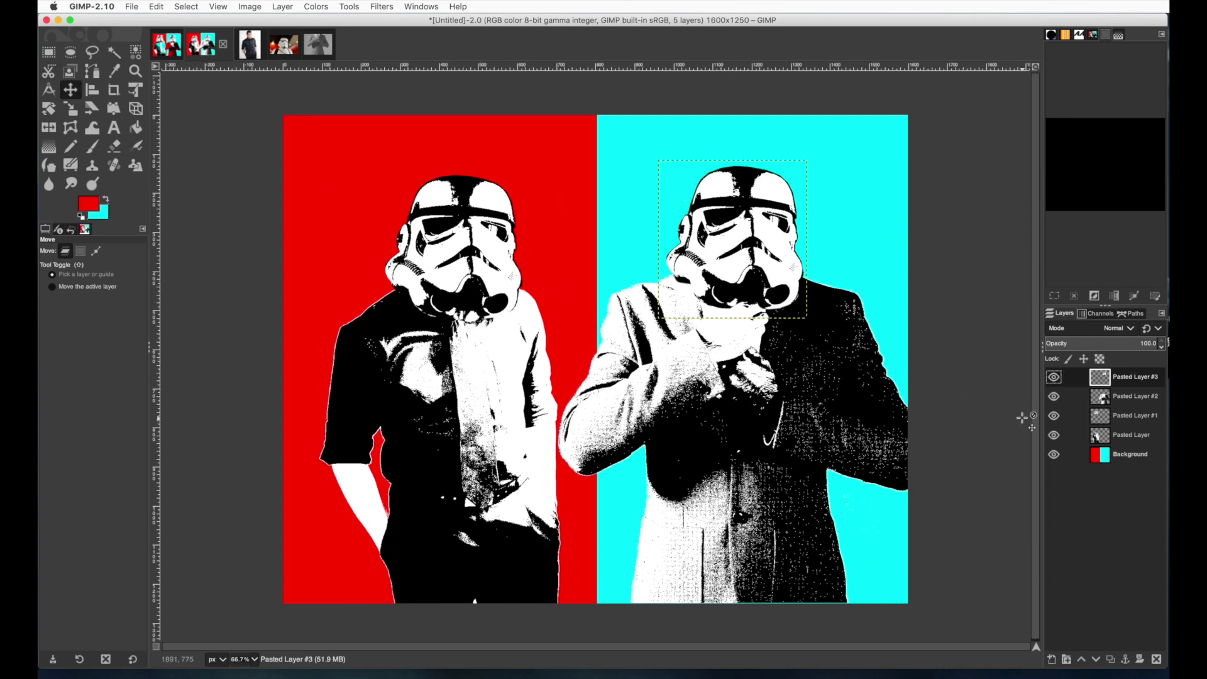
pyautogui.click(1124, 402)
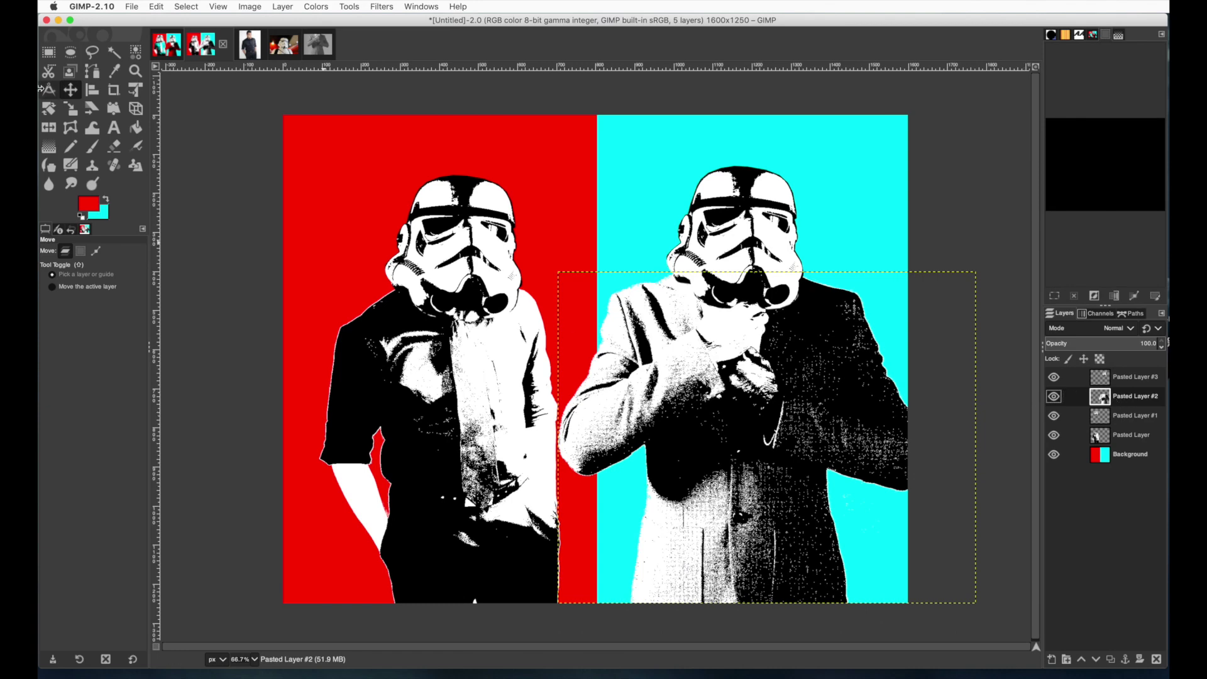
# Shrink the suited man slightly and shift him right and down within the cyan half.
pyautogui.click(70, 108)
pyautogui.moveTo(778, 489); pyautogui.dragTo(759, 481)
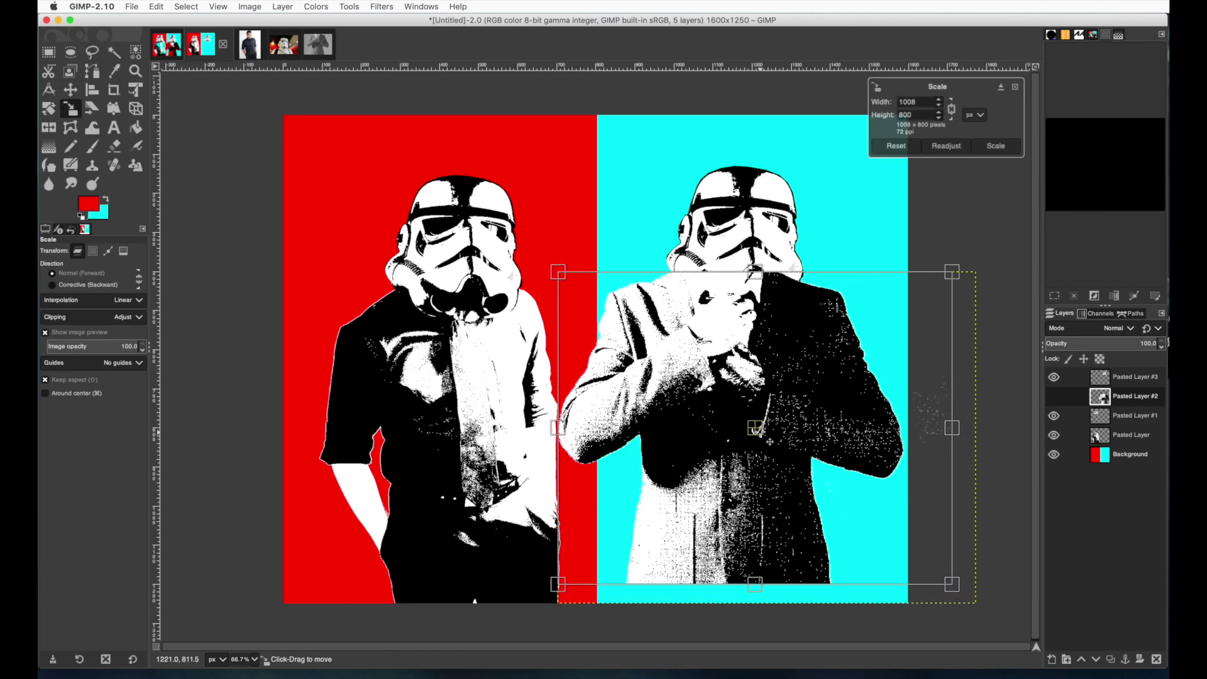
pyautogui.moveTo(756, 428); pyautogui.dragTo(776, 453)
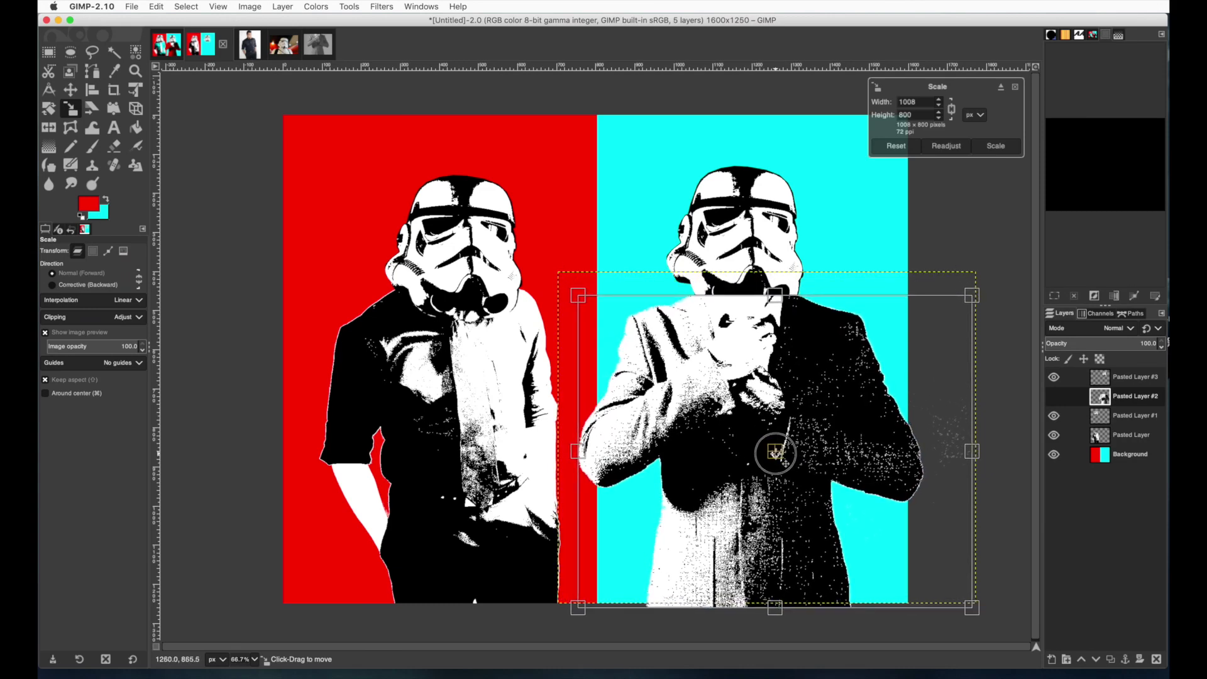
pyautogui.press('Return')
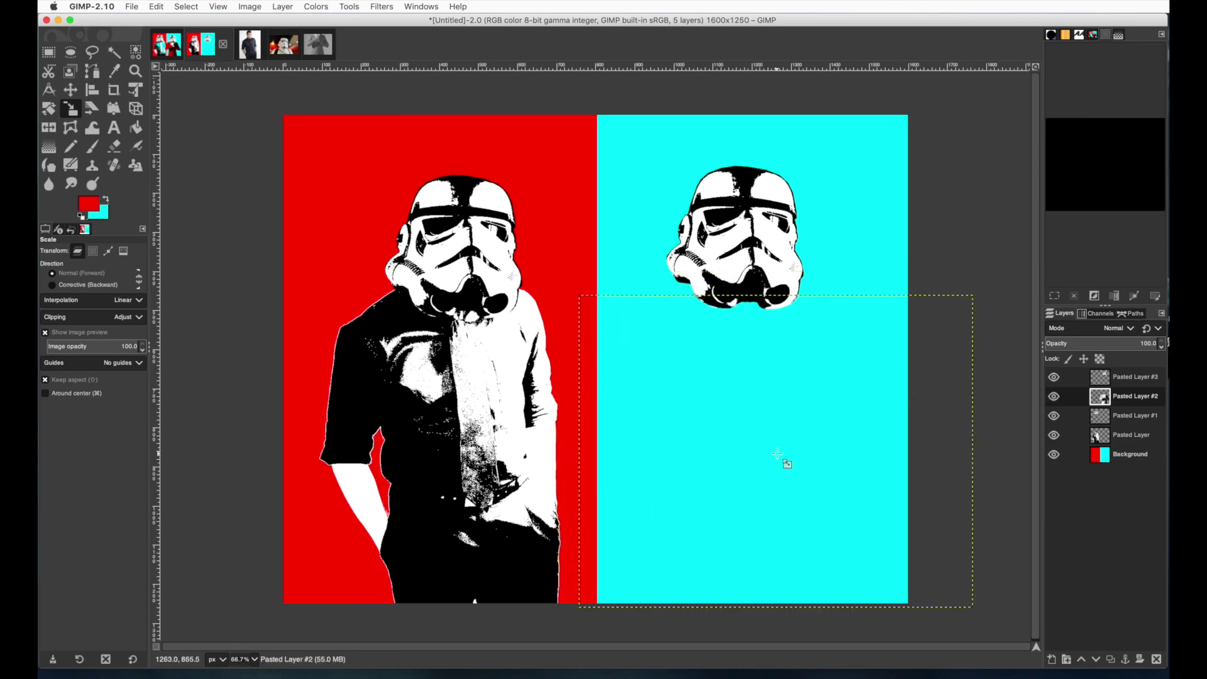
# Enlarge the helmet copy to about 398×424 and fit it over his head.
pyautogui.click(1135, 385)
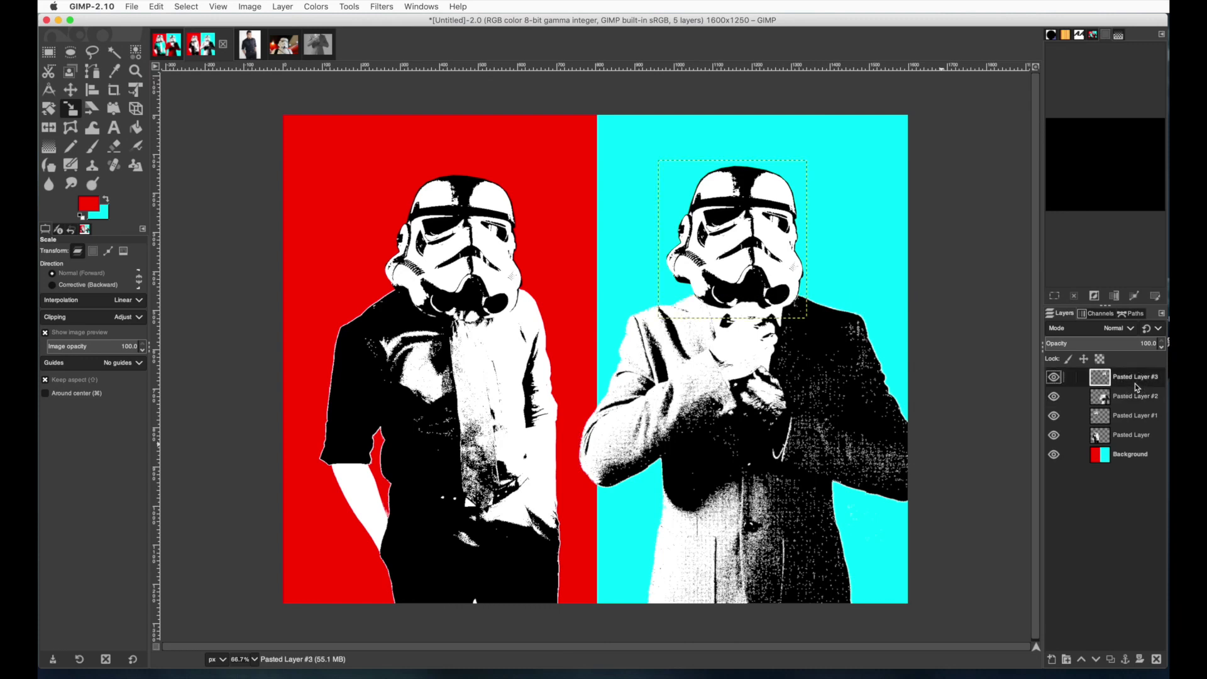
pyautogui.click(72, 108)
pyautogui.click(778, 266)
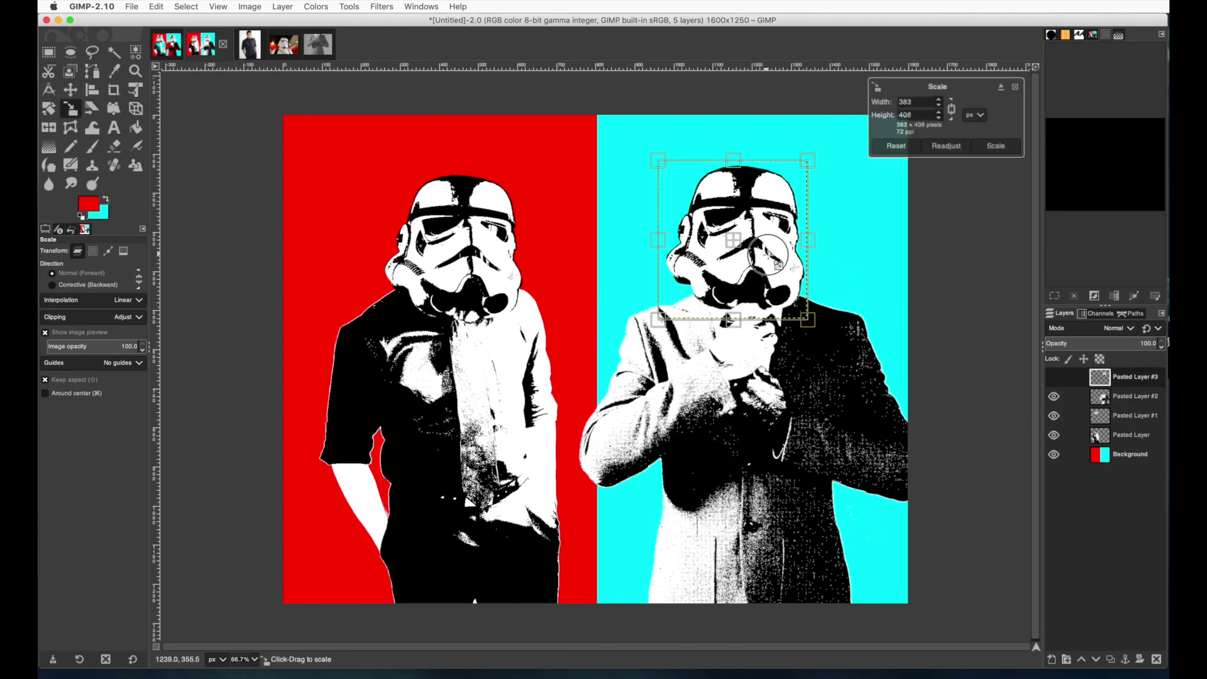
pyautogui.moveTo(734, 243); pyautogui.dragTo(778, 293)
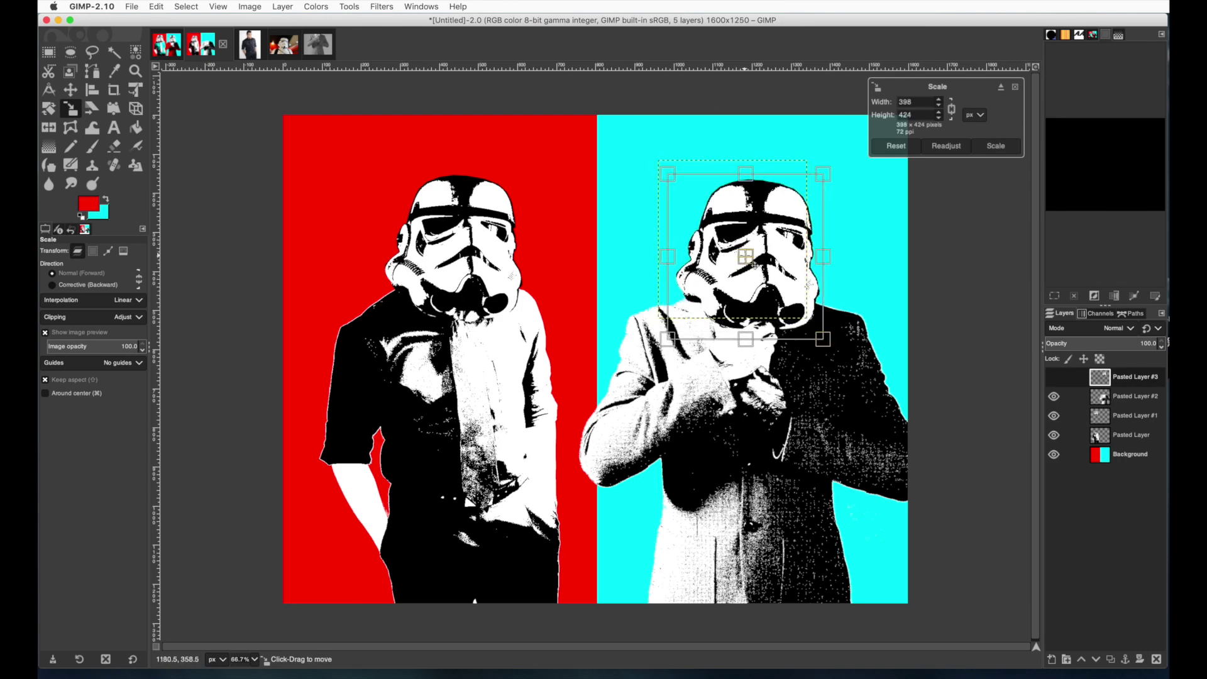
pyautogui.moveTo(745, 257)
pyautogui.mouseDown()
pyautogui.moveTo(746, 214)
pyautogui.moveTo(744, 254)
pyautogui.mouseUp()
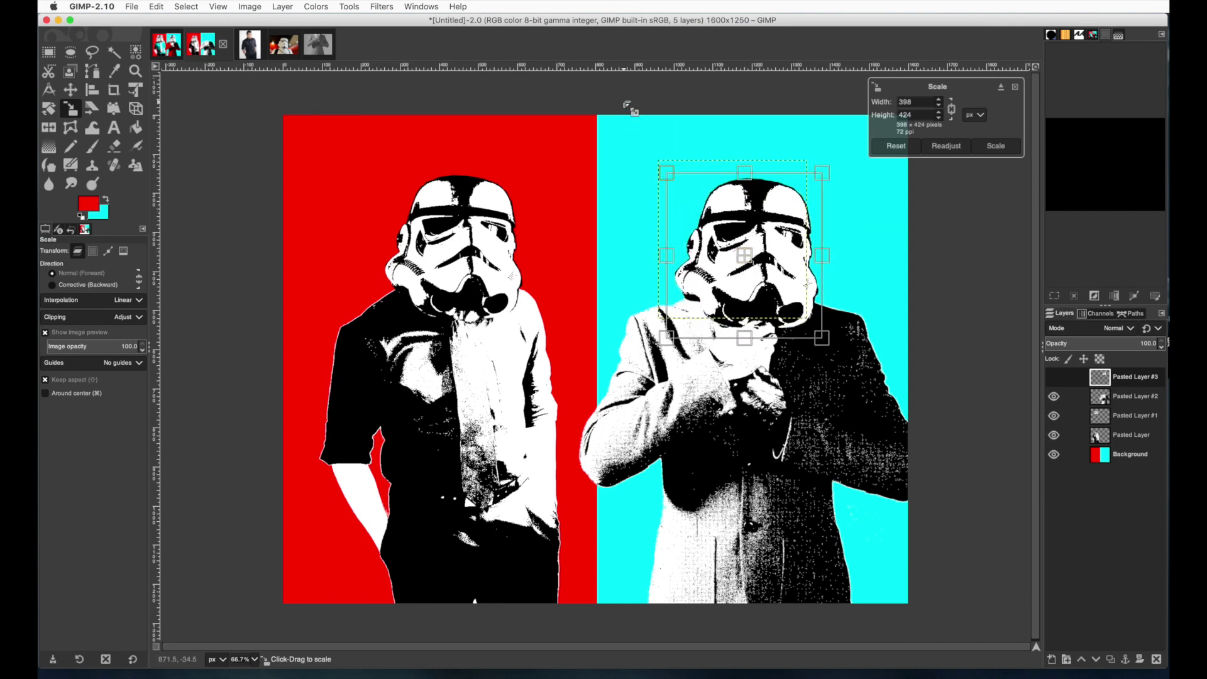
pyautogui.press('Return')
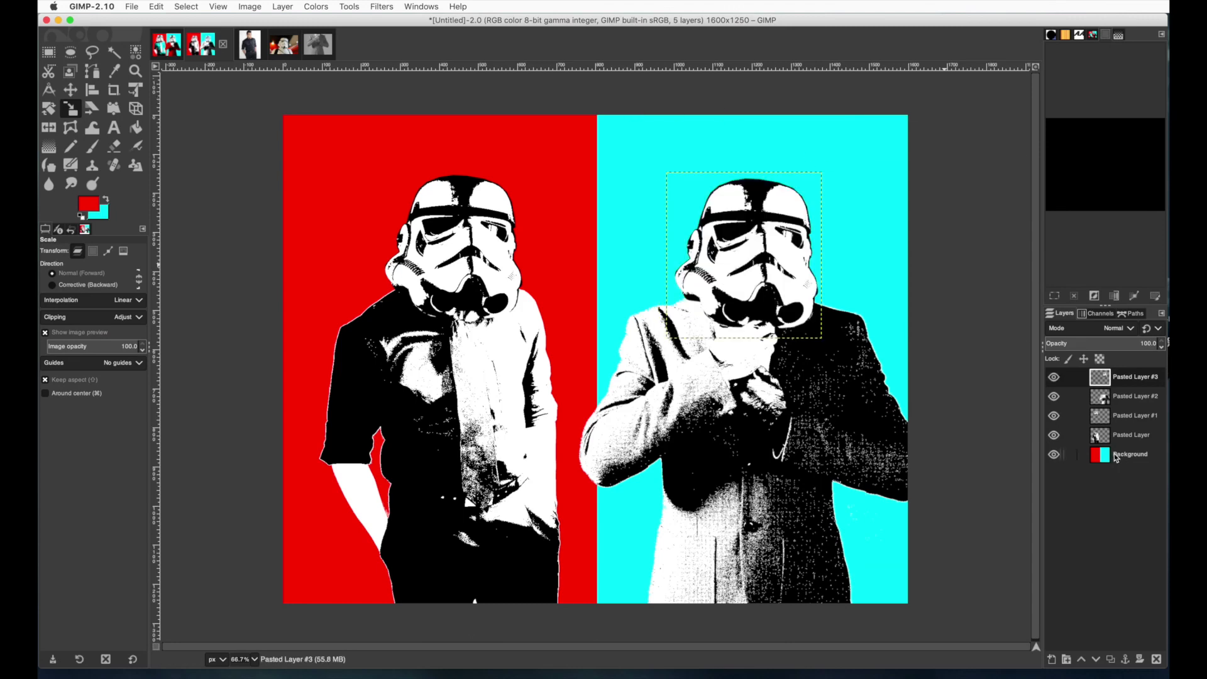
# Link the left trooper's figure and helmet layers and nudge them a few pixels left.
pyautogui.click(1130, 436)
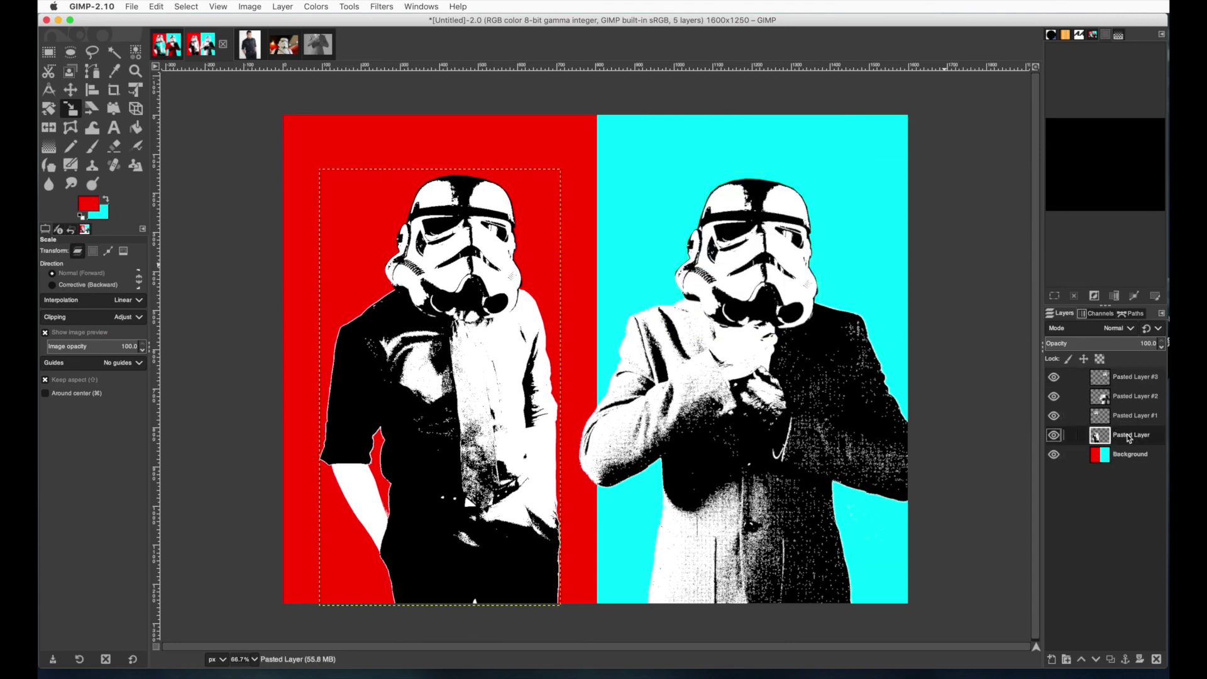
pyautogui.click(1074, 418)
pyautogui.click(1072, 435)
pyautogui.click(70, 89)
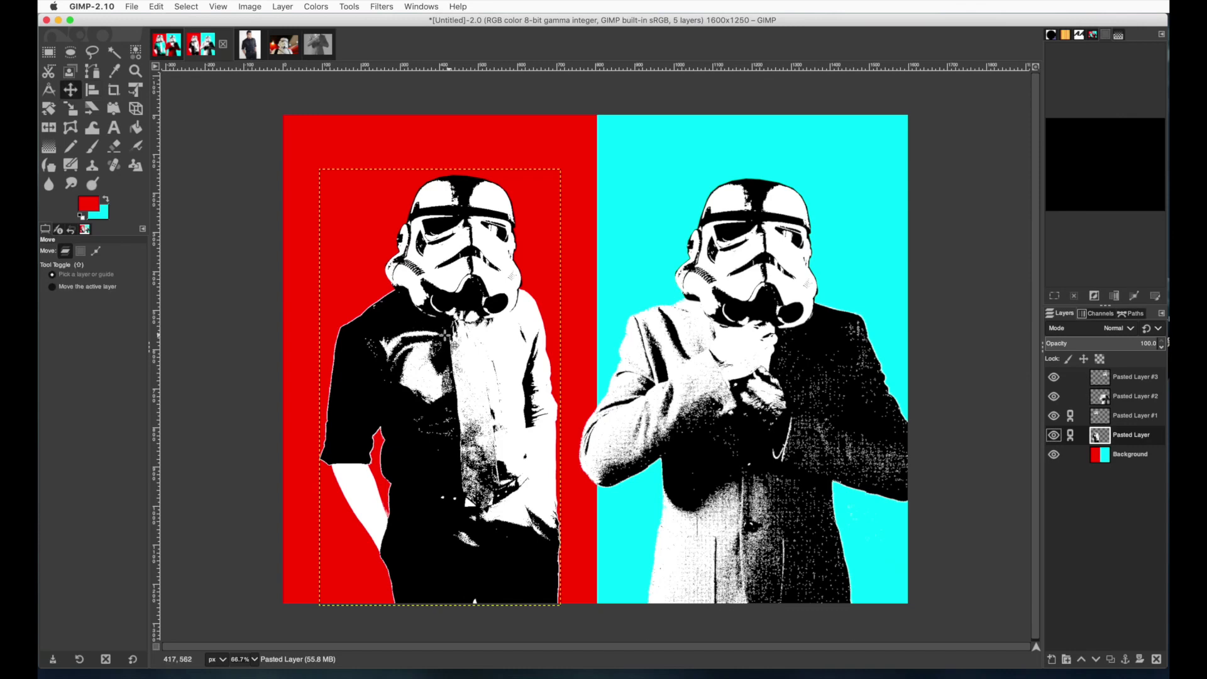
pyautogui.moveTo(446, 335); pyautogui.dragTo(436, 337)
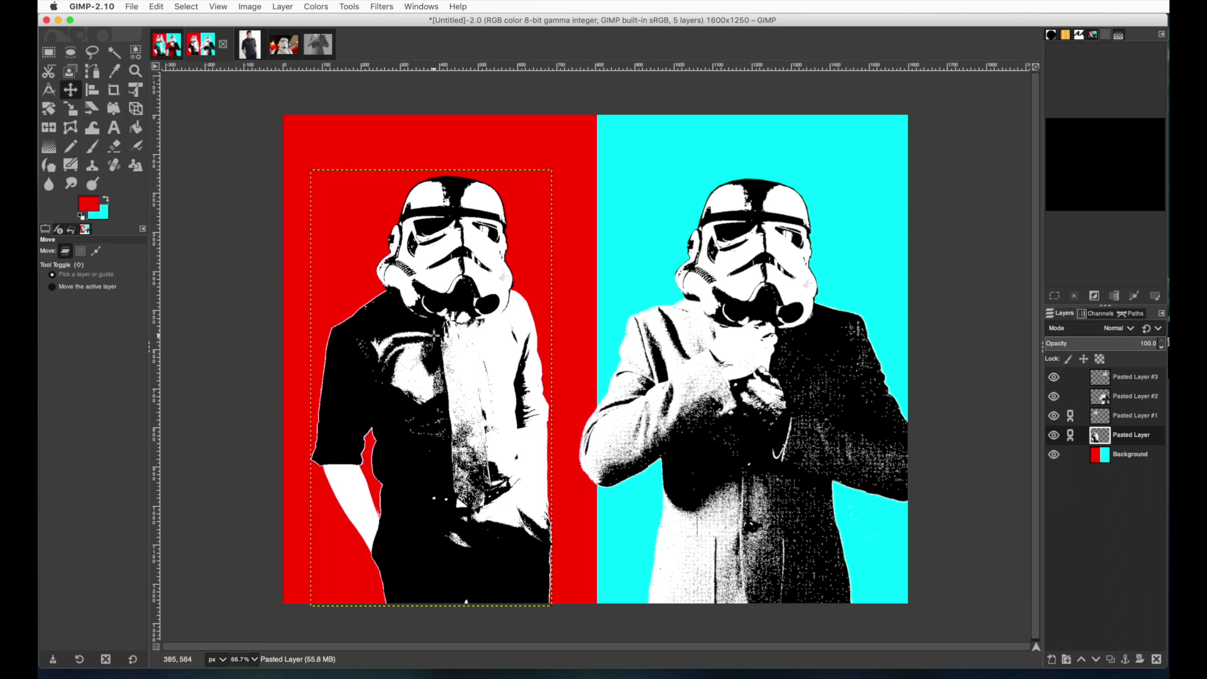
pyautogui.moveTo(436, 335); pyautogui.dragTo(433, 335)
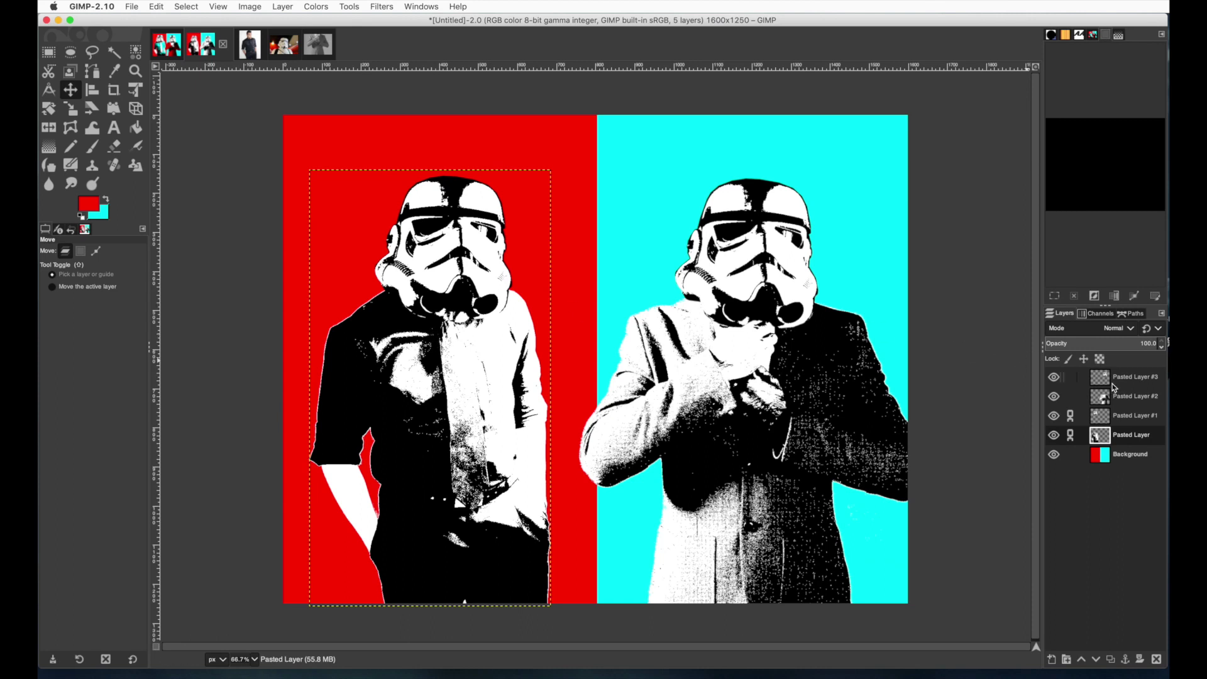
# Link Pasted Layer #2 and #3, shift the right trooper slightly left, then unlink.
pyautogui.click(1071, 418)
pyautogui.click(1132, 379)
pyautogui.click(1071, 396)
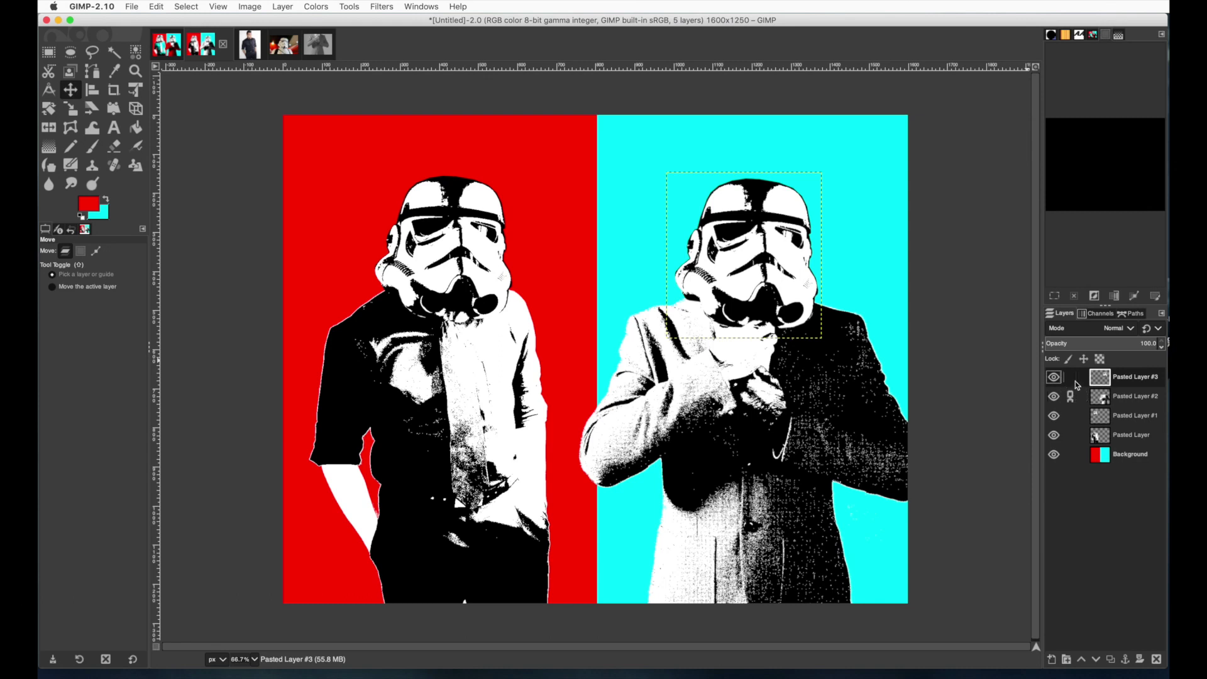
pyautogui.click(1071, 377)
pyautogui.moveTo(842, 403); pyautogui.dragTo(839, 403)
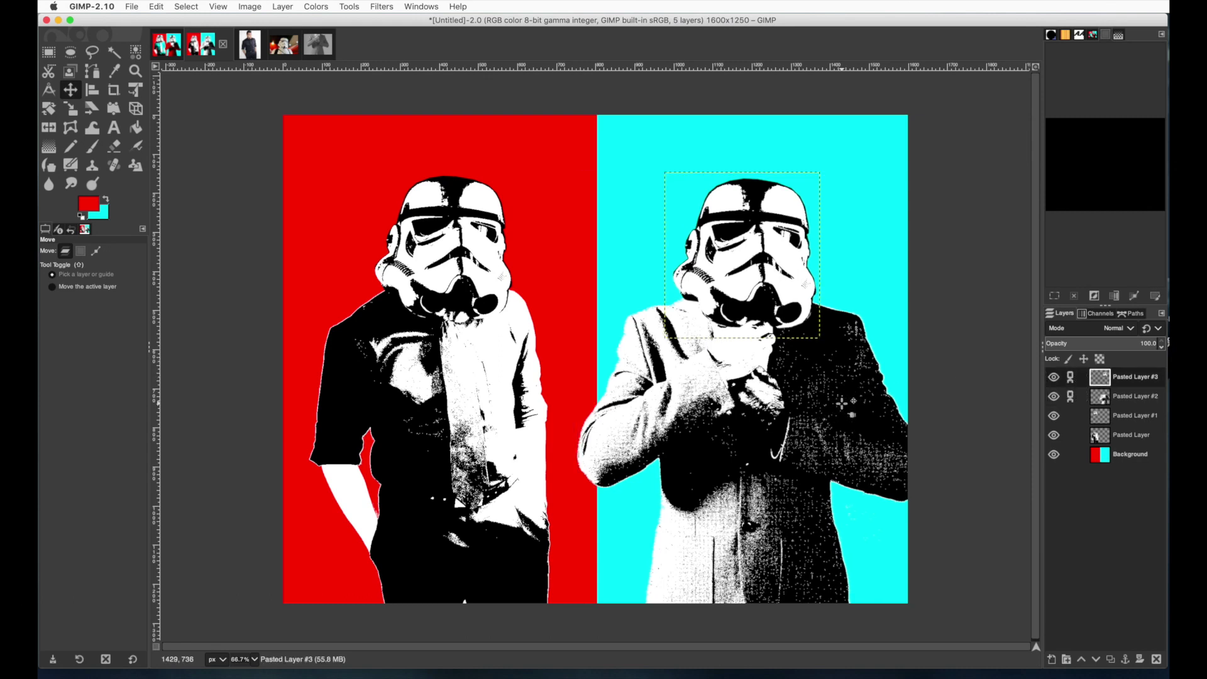
pyautogui.click(1071, 379)
pyautogui.click(1052, 660)
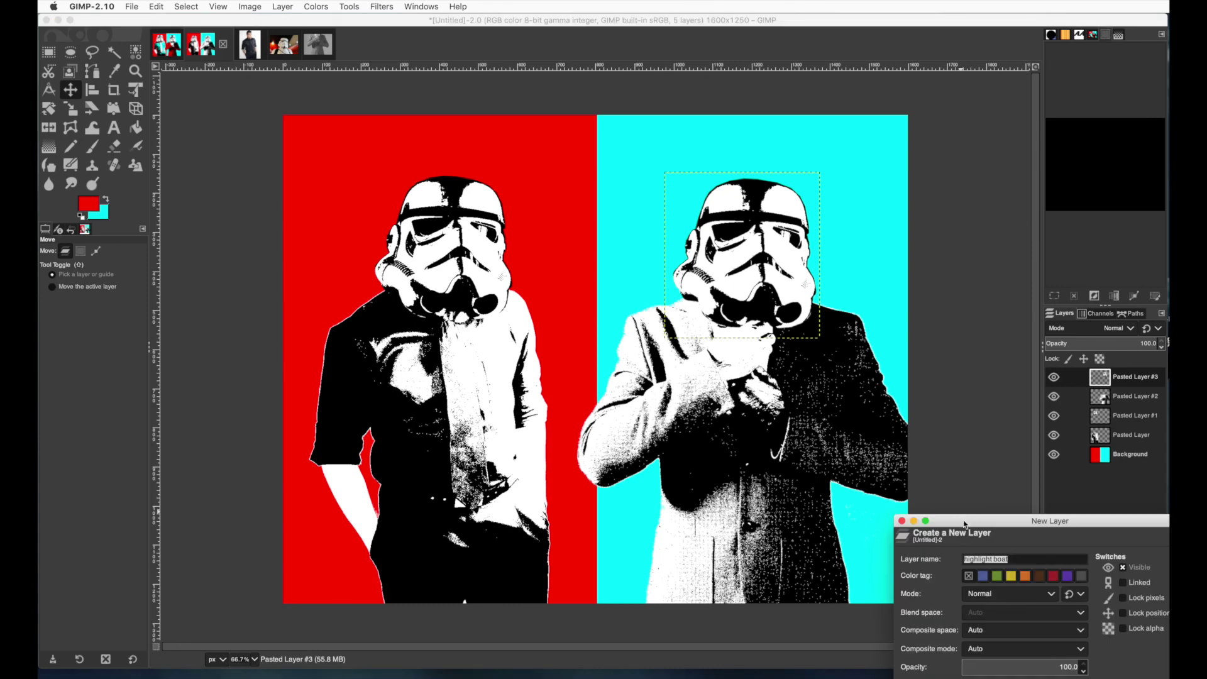
# Create a new transparent layer named 'color' in Darken only mode.
pyautogui.moveTo(965, 524); pyautogui.dragTo(858, 284)
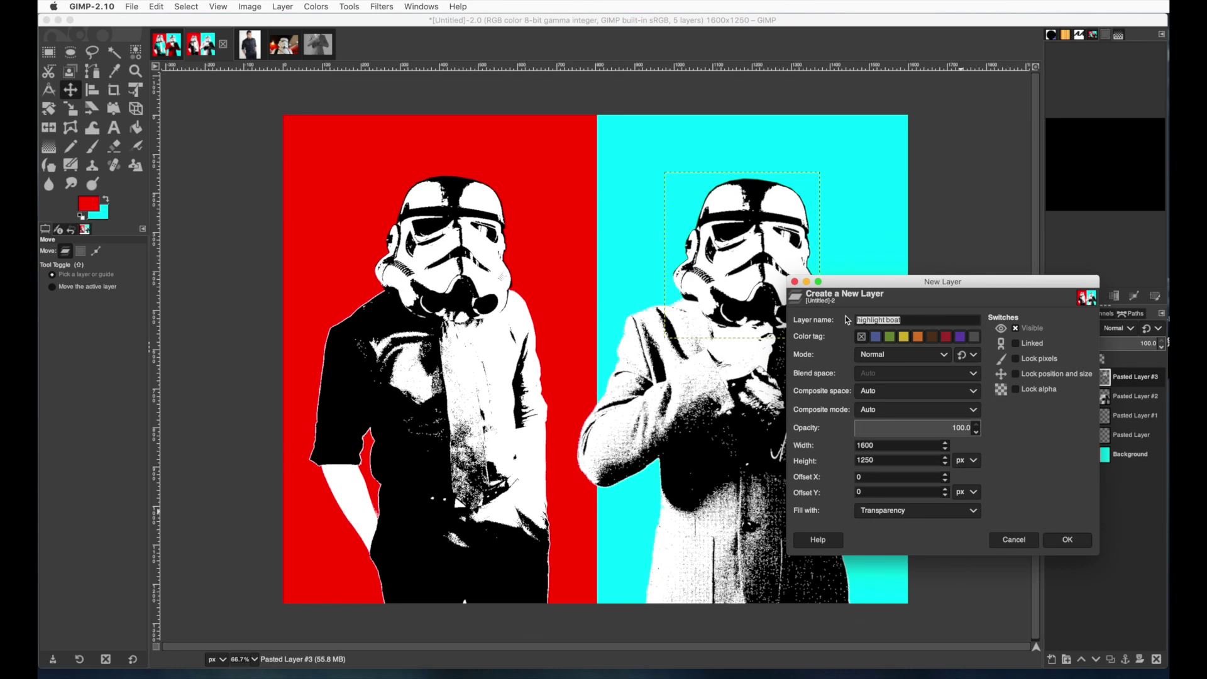
pyautogui.write('color')
pyautogui.click(904, 357)
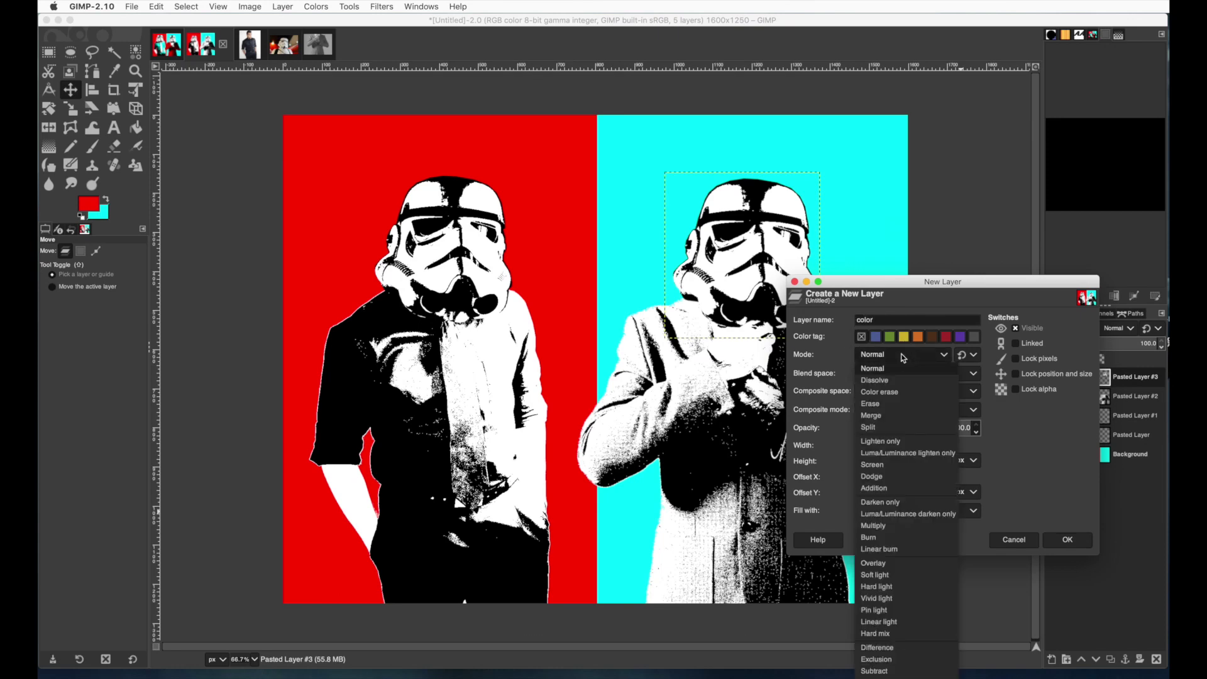
pyautogui.click(889, 503)
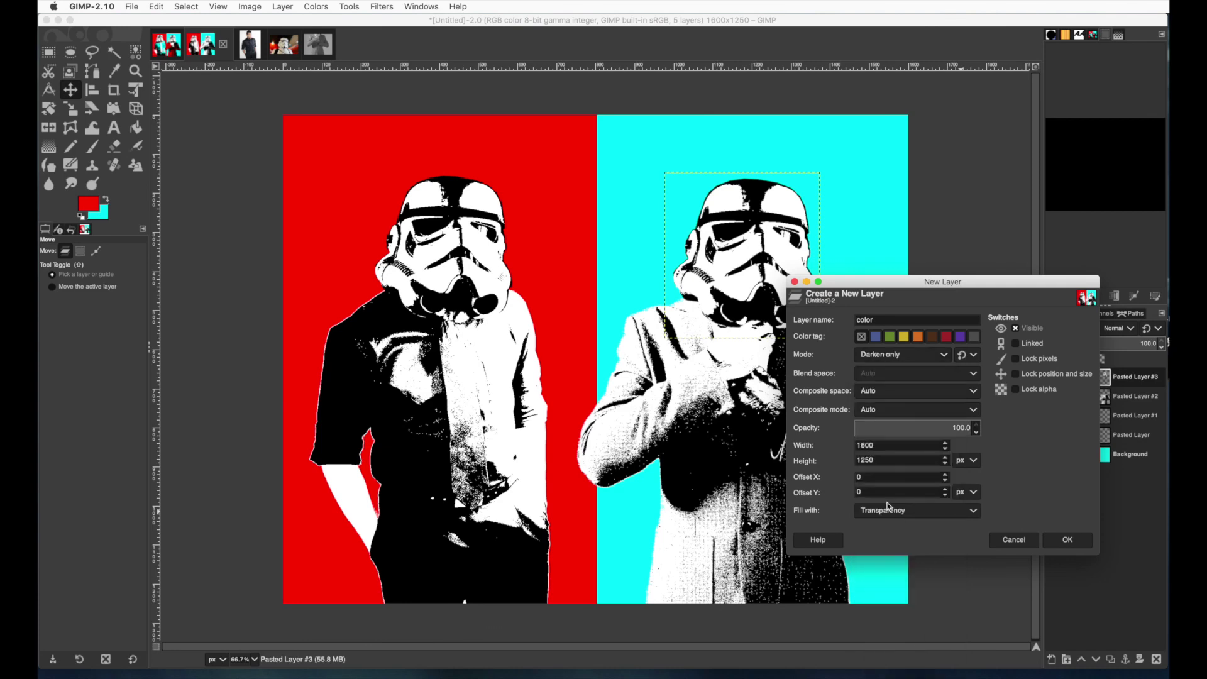
pyautogui.click(1067, 541)
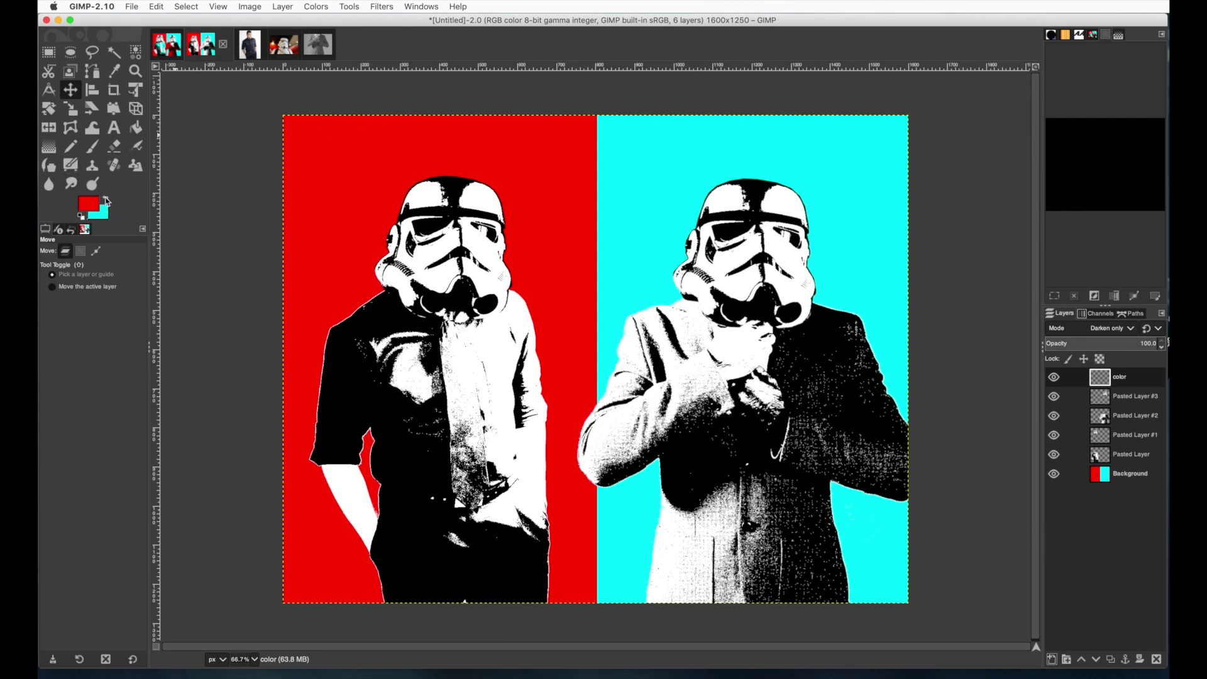
# With cyan as foreground, brush cyan over the left trooper's shirt below the collar.
pyautogui.click(107, 200)
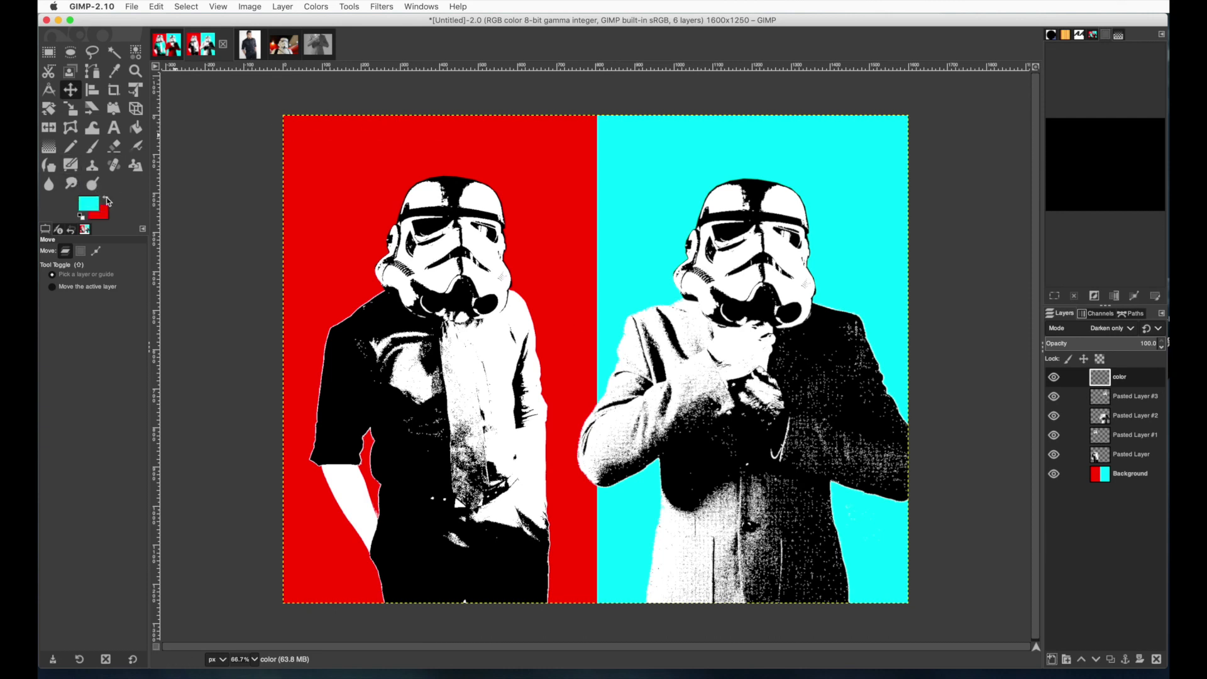
pyautogui.click(92, 147)
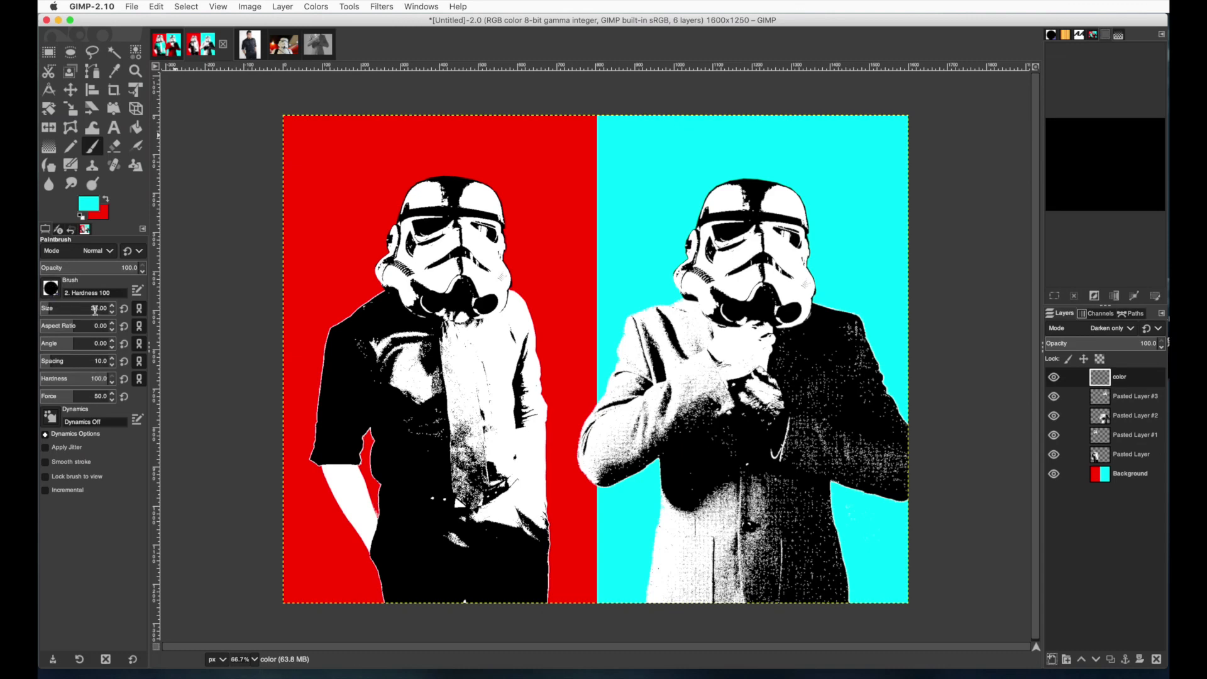
pyautogui.moveTo(418, 356)
pyautogui.mouseDown()
pyautogui.moveTo(400, 325)
pyautogui.moveTo(436, 343)
pyautogui.moveTo(396, 354)
pyautogui.moveTo(368, 334)
pyautogui.moveTo(420, 389)
pyautogui.mouseUp()
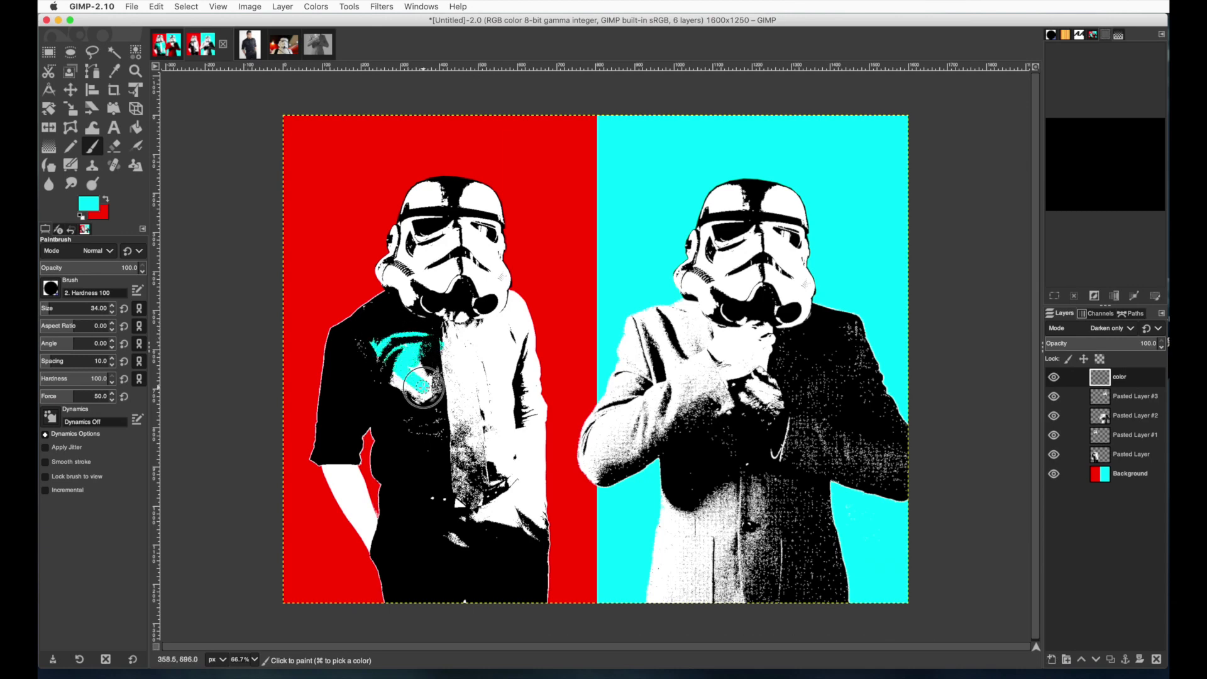
pyautogui.press(']')
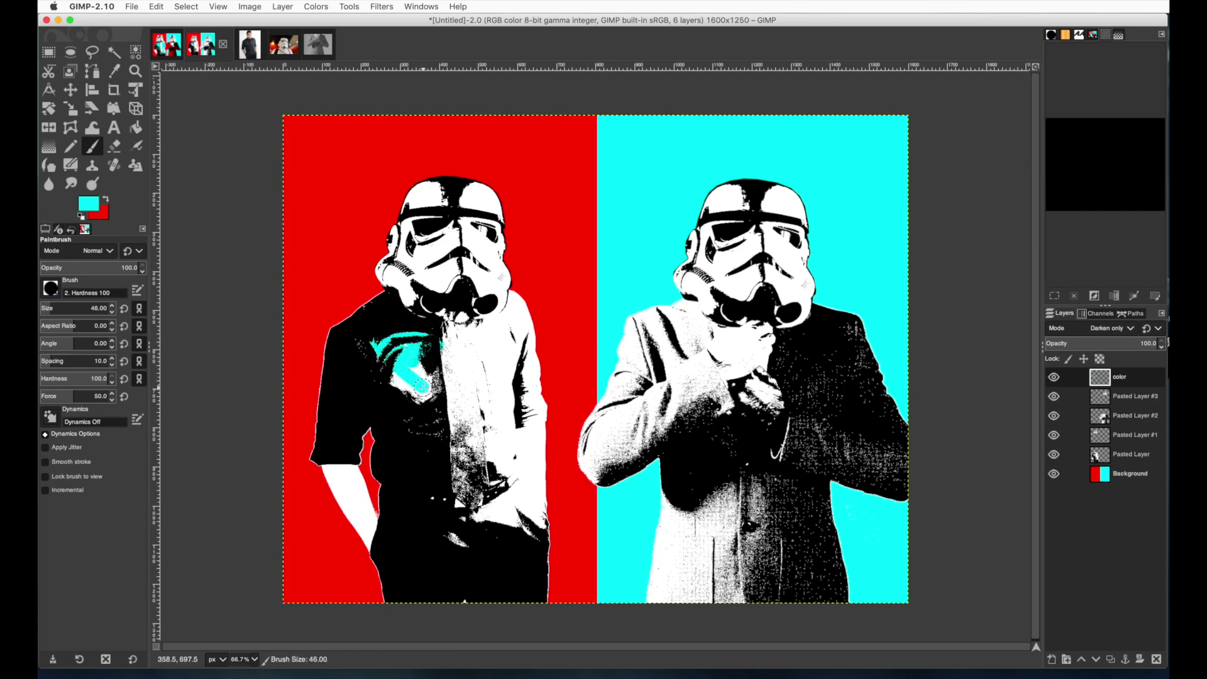
pyautogui.press(']')
pyautogui.press(']')
pyautogui.moveTo(426, 328)
pyautogui.mouseDown()
pyautogui.moveTo(433, 390)
pyautogui.moveTo(413, 359)
pyautogui.moveTo(415, 418)
pyautogui.moveTo(363, 341)
pyautogui.moveTo(405, 439)
pyautogui.moveTo(431, 422)
pyautogui.mouseUp()
# With a smaller brush, paint cyan over the white collar, tie and shoulder beside the helmet.
pyautogui.press('[')
pyautogui.click(471, 328)
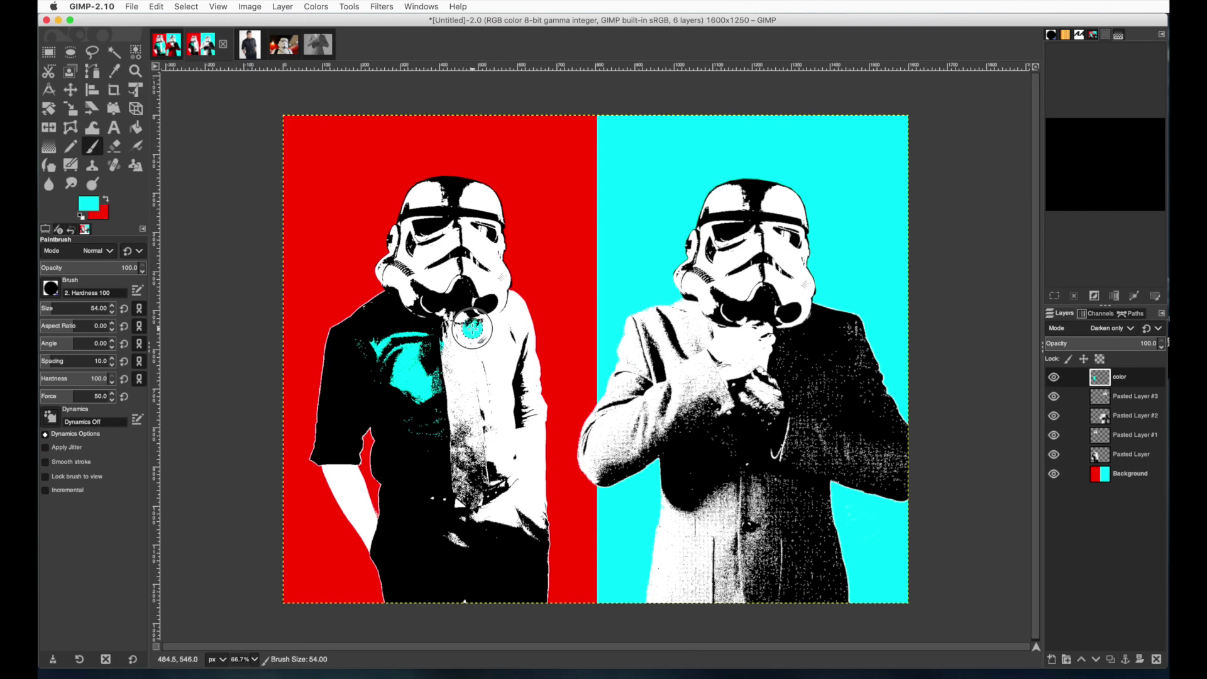
pyautogui.moveTo(464, 325)
pyautogui.mouseDown()
pyautogui.moveTo(498, 486)
pyautogui.moveTo(501, 430)
pyautogui.moveTo(539, 412)
pyautogui.moveTo(528, 341)
pyautogui.moveTo(523, 322)
pyautogui.moveTo(521, 388)
pyautogui.moveTo(500, 412)
pyautogui.moveTo(484, 349)
pyautogui.moveTo(487, 334)
pyautogui.moveTo(503, 368)
pyautogui.moveTo(506, 340)
pyautogui.moveTo(513, 383)
pyautogui.moveTo(509, 296)
pyautogui.moveTo(519, 307)
pyautogui.moveTo(465, 322)
pyautogui.mouseUp()
pyautogui.press('[')
pyautogui.press('[')
pyautogui.press('[')
pyautogui.press('[')
pyautogui.press('[')
pyautogui.press('[')
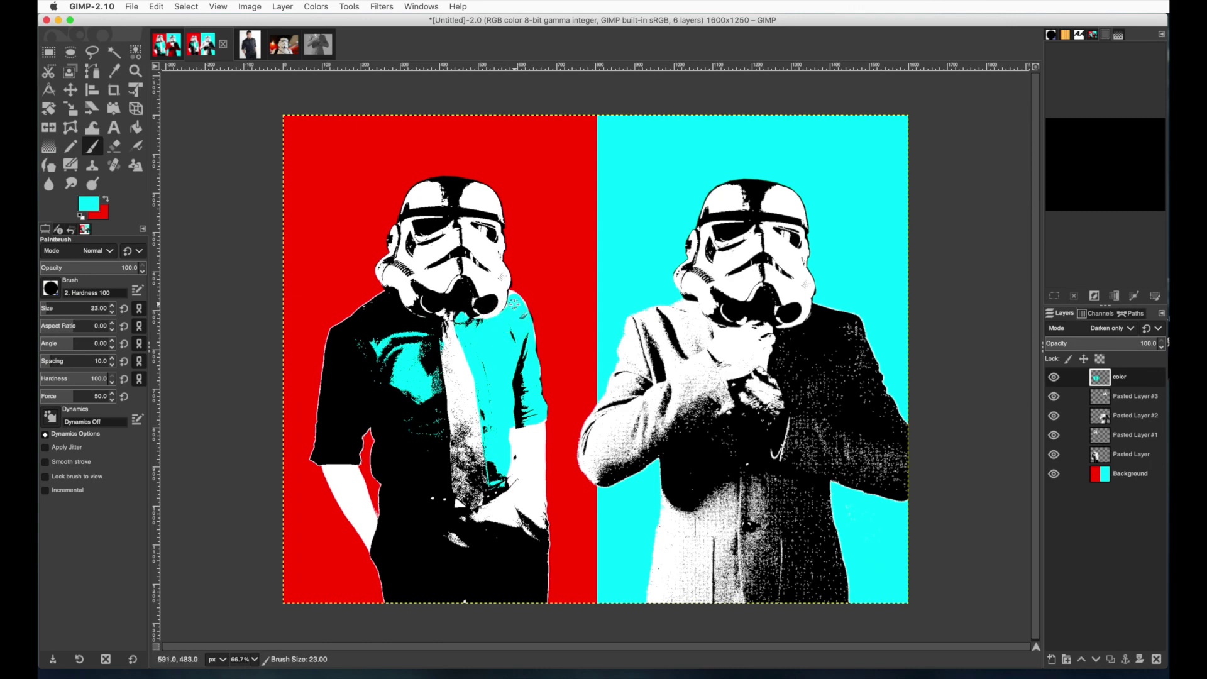
pyautogui.press('[')
pyautogui.press('[')
pyautogui.press('[')
pyautogui.moveTo(513, 299)
pyautogui.mouseDown()
pyautogui.moveTo(512, 286)
pyautogui.moveTo(518, 322)
pyautogui.mouseUp()
# Cut a freehand-selected white sliver along the arm edge from Pasted Layer, then deselect.
pyautogui.click(1121, 460)
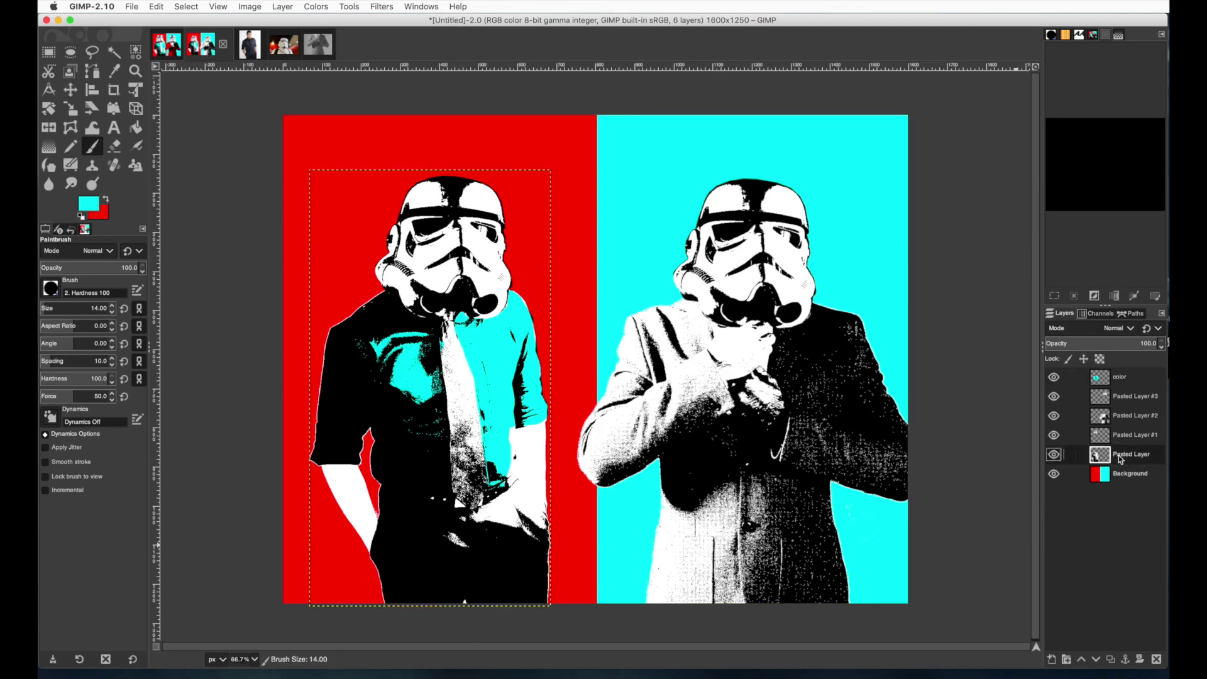
pyautogui.click(92, 52)
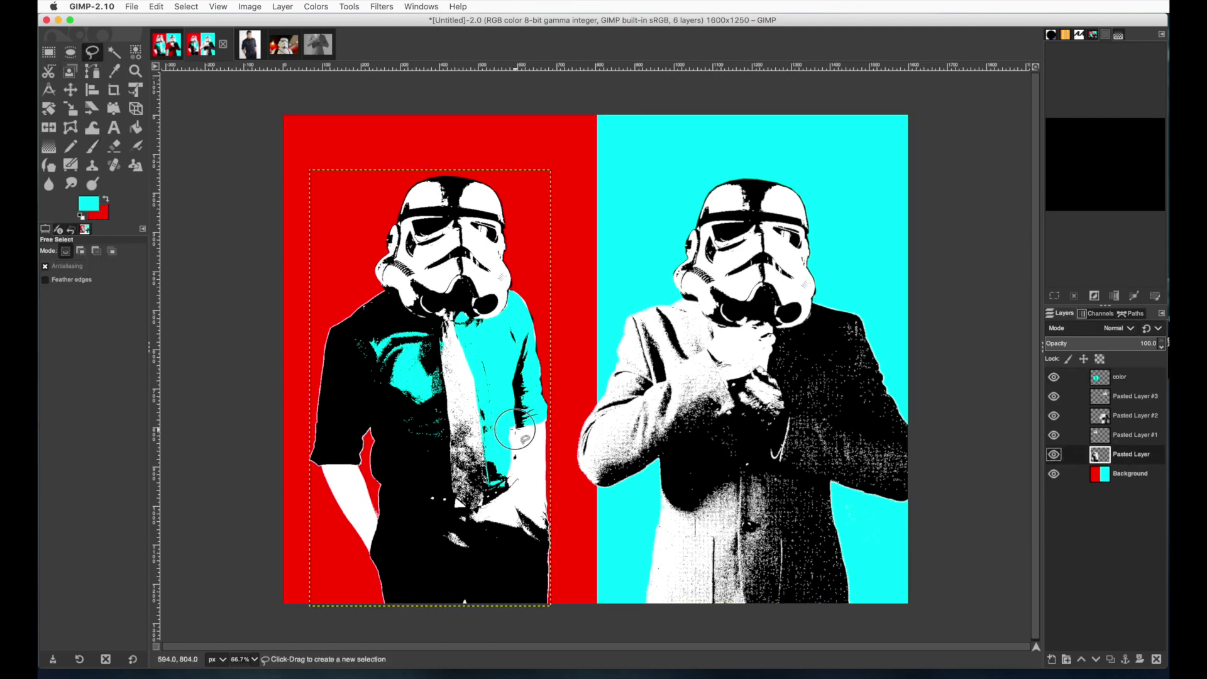
pyautogui.moveTo(515, 430)
pyautogui.mouseDown()
pyautogui.moveTo(518, 471)
pyautogui.moveTo(515, 429)
pyautogui.mouseUp()
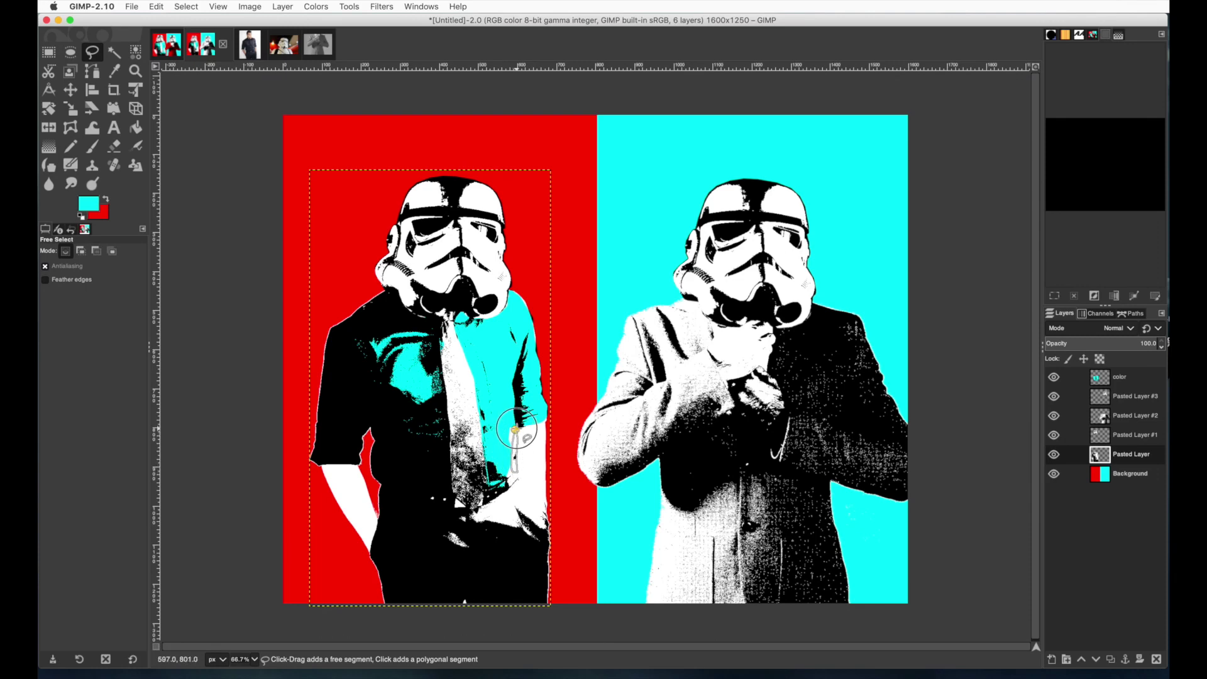
pyautogui.click(514, 430)
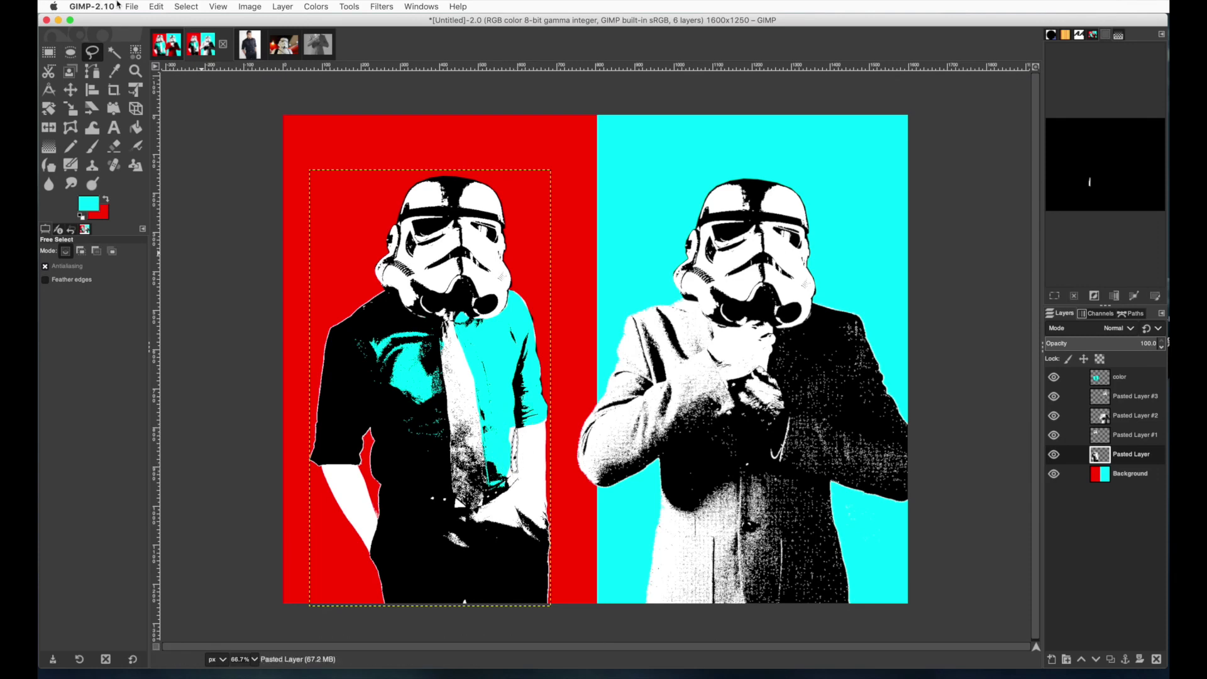
pyautogui.click(156, 6)
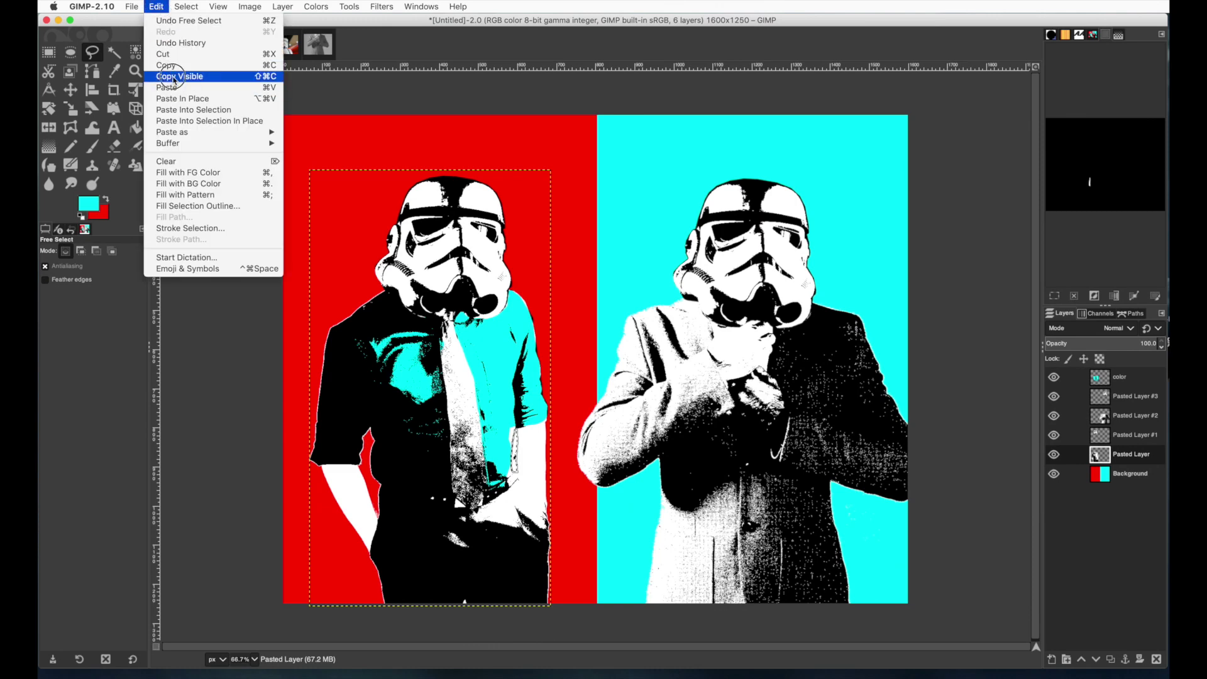
pyautogui.click(183, 55)
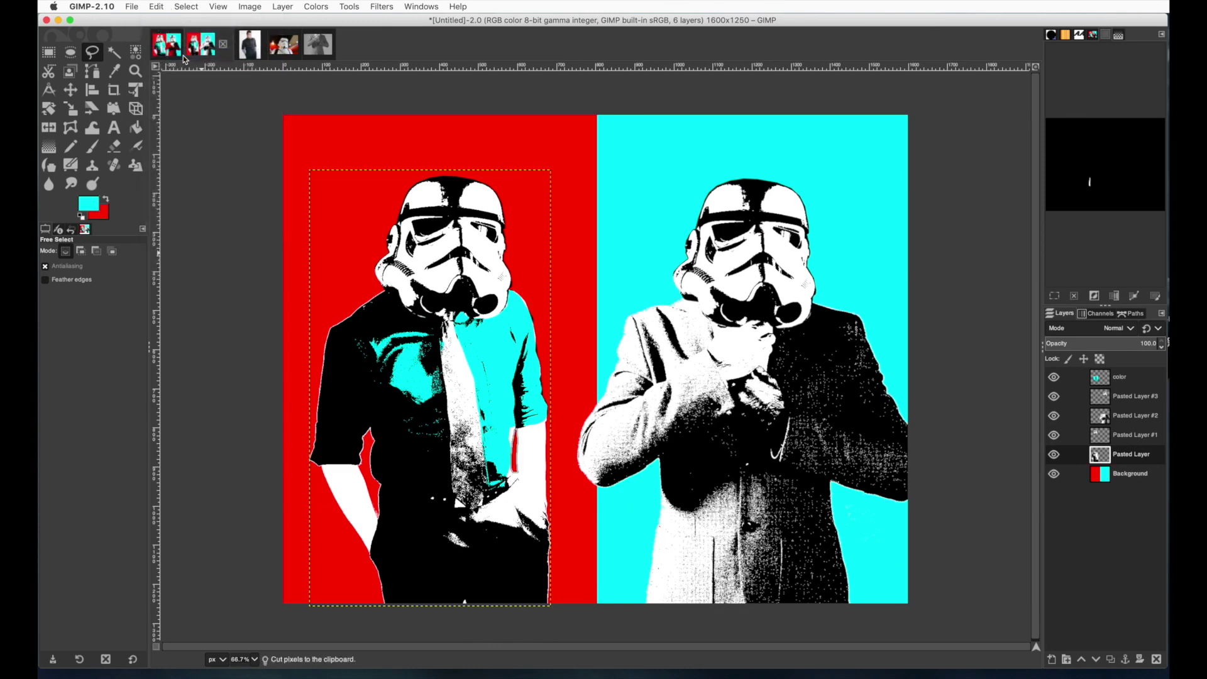
pyautogui.click(1117, 377)
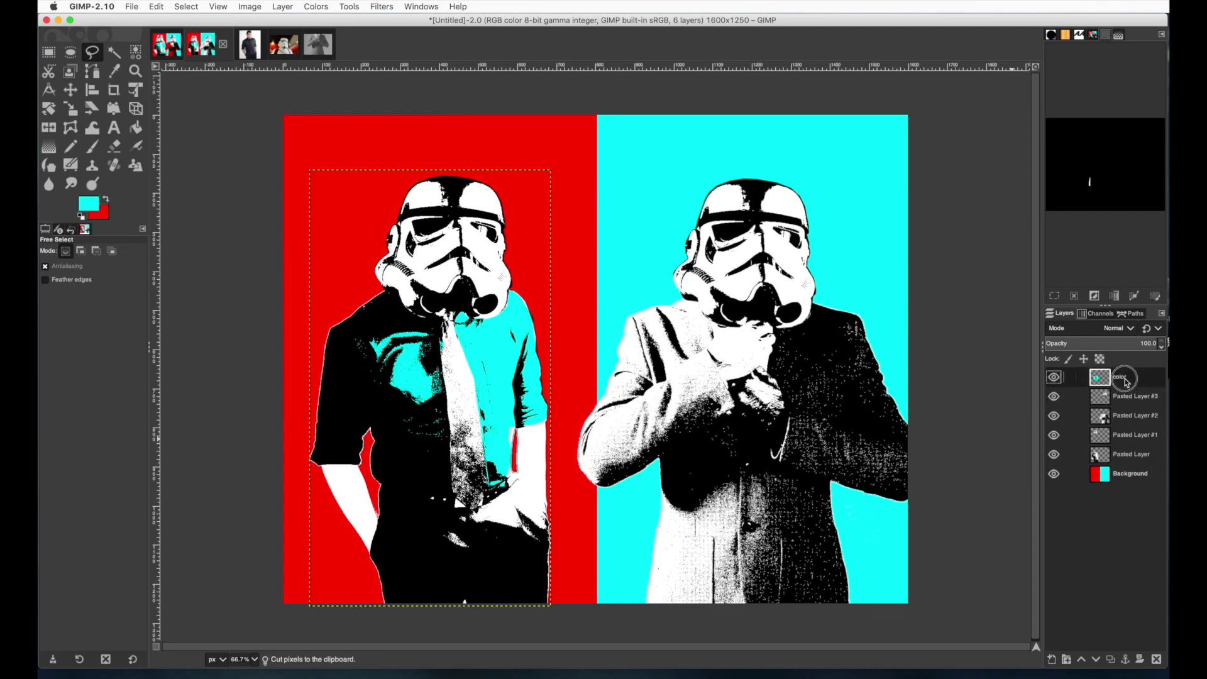
pyautogui.click(186, 7)
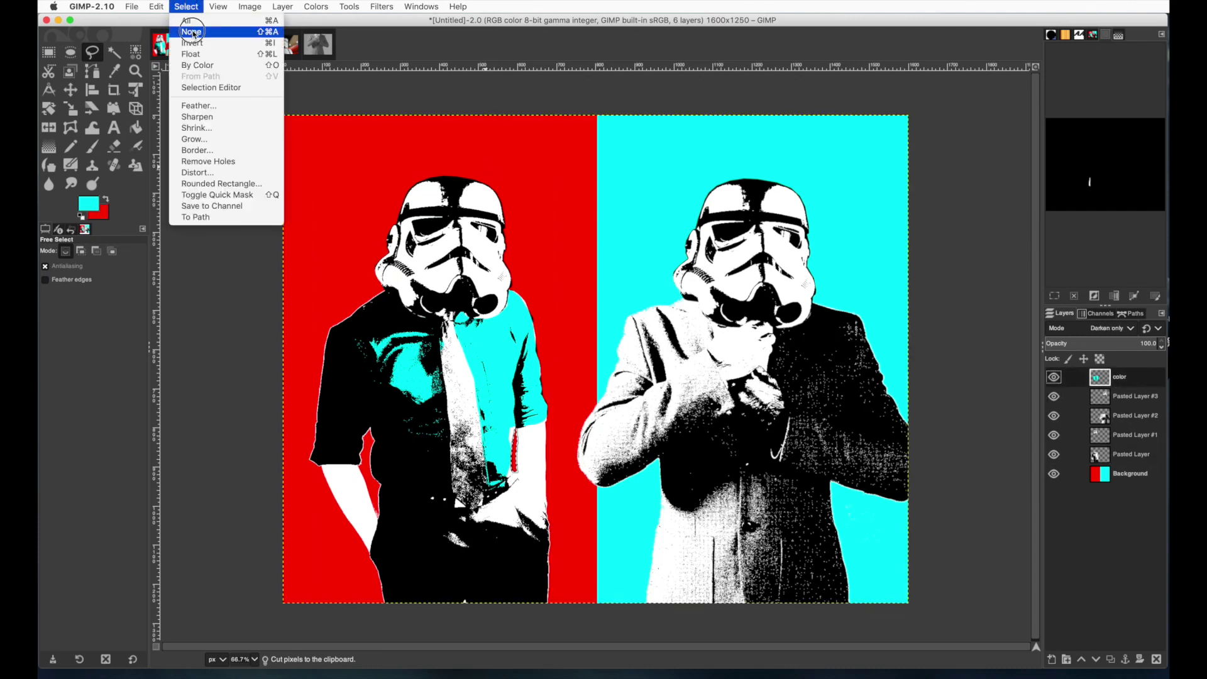
pyautogui.click(189, 32)
pyautogui.click(92, 148)
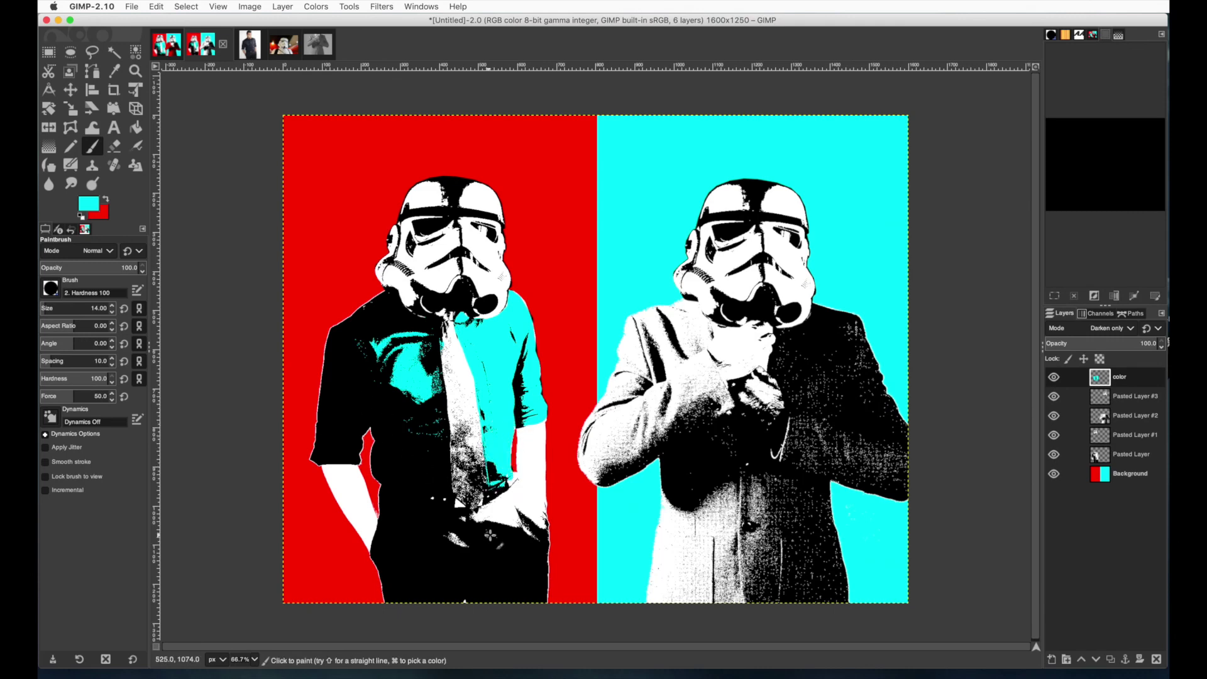
# Paint cyan over the left trooper's hand, pocket and belt with a slightly larger brush.
pyautogui.press(']')
pyautogui.press(']')
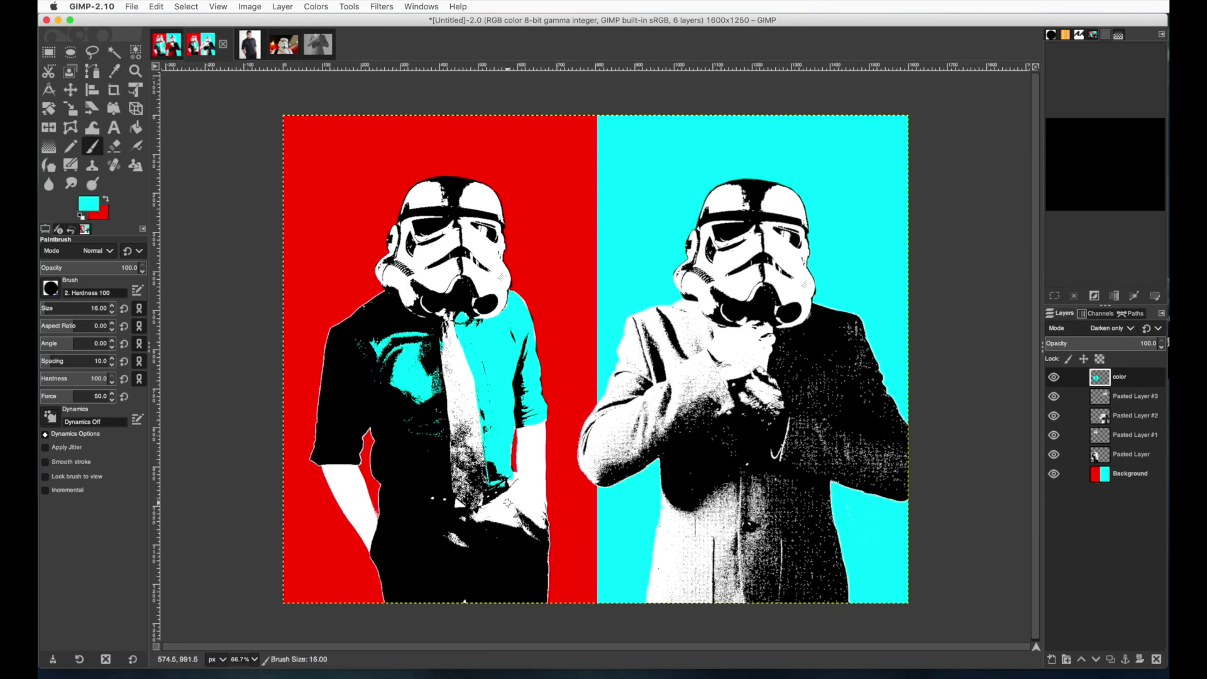
pyautogui.moveTo(506, 481)
pyautogui.mouseDown()
pyautogui.moveTo(511, 517)
pyautogui.moveTo(503, 492)
pyautogui.moveTo(494, 517)
pyautogui.moveTo(496, 485)
pyautogui.moveTo(475, 526)
pyautogui.moveTo(498, 508)
pyautogui.moveTo(516, 536)
pyautogui.moveTo(480, 521)
pyautogui.moveTo(518, 523)
pyautogui.moveTo(513, 509)
pyautogui.moveTo(529, 528)
pyautogui.moveTo(499, 504)
pyautogui.mouseUp()
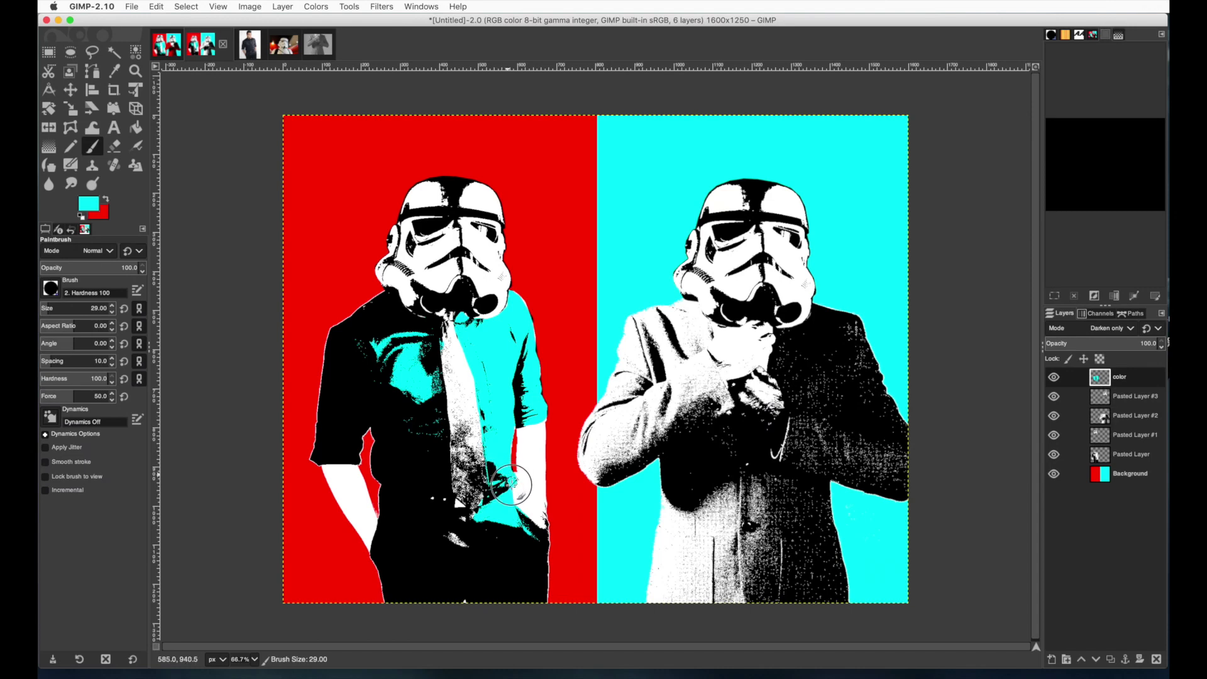
pyautogui.moveTo(507, 512)
pyautogui.mouseDown()
pyautogui.moveTo(435, 523)
pyautogui.moveTo(459, 516)
pyautogui.moveTo(478, 549)
pyautogui.moveTo(445, 539)
pyautogui.moveTo(463, 513)
pyautogui.moveTo(429, 494)
pyautogui.moveTo(444, 499)
pyautogui.moveTo(460, 549)
pyautogui.moveTo(436, 533)
pyautogui.moveTo(444, 558)
pyautogui.mouseUp()
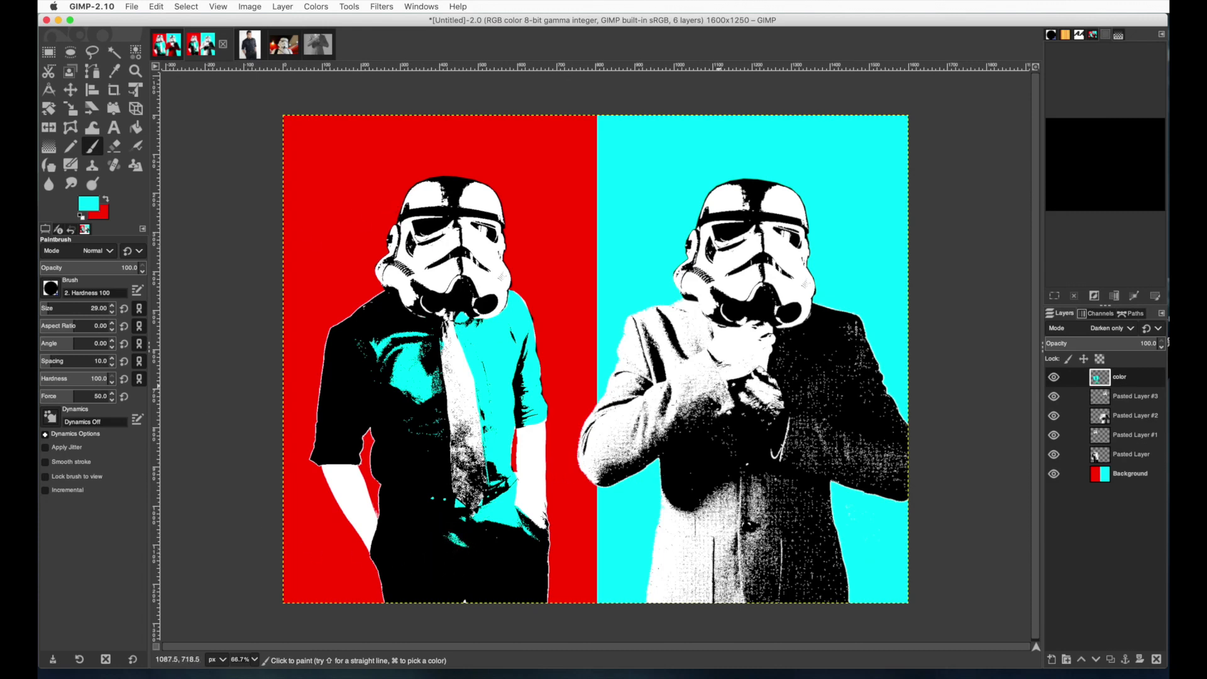
# Switch to red and paint the right trooper's jacket lapel, hand, sleeve and shoulder.
pyautogui.click(106, 200)
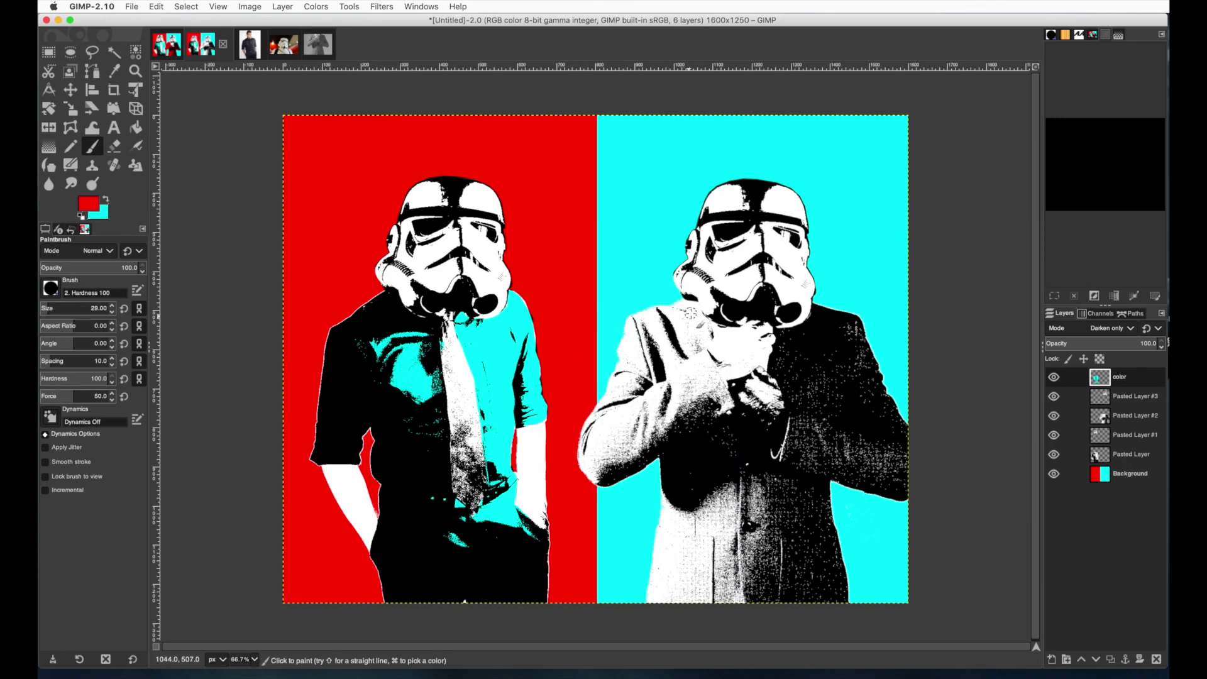
pyautogui.moveTo(691, 313)
pyautogui.mouseDown()
pyautogui.moveTo(689, 300)
pyautogui.moveTo(637, 321)
pyautogui.moveTo(582, 450)
pyautogui.moveTo(588, 472)
pyautogui.moveTo(671, 444)
pyautogui.moveTo(655, 606)
pyautogui.moveTo(662, 539)
pyautogui.moveTo(647, 572)
pyautogui.moveTo(650, 598)
pyautogui.moveTo(682, 493)
pyautogui.moveTo(698, 489)
pyautogui.mouseUp()
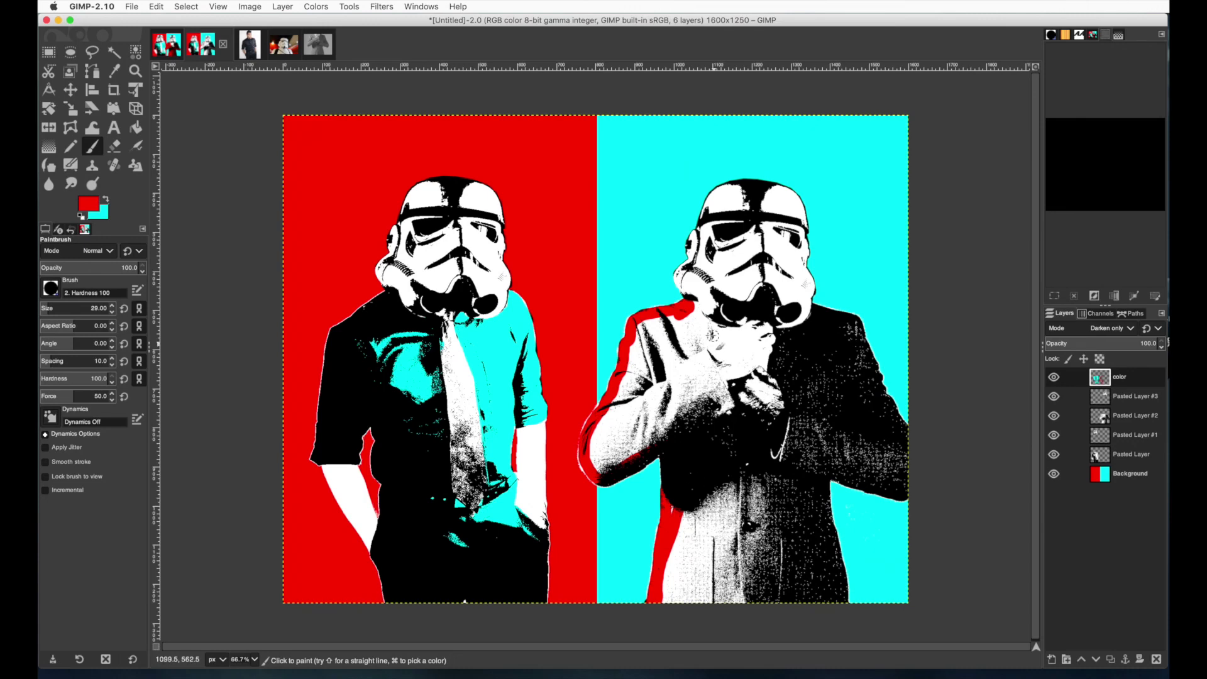
pyautogui.moveTo(689, 305)
pyautogui.mouseDown()
pyautogui.moveTo(736, 426)
pyautogui.moveTo(731, 400)
pyautogui.moveTo(735, 411)
pyautogui.mouseUp()
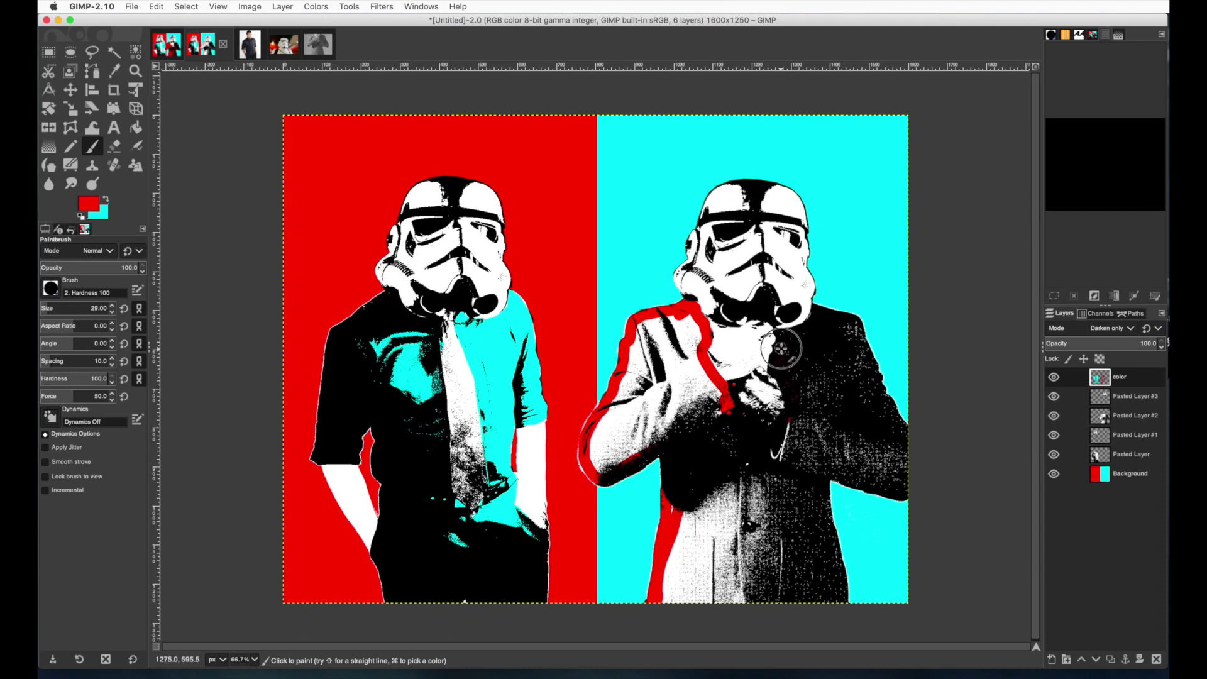
pyautogui.press(']')
pyautogui.moveTo(811, 345)
pyautogui.mouseDown()
pyautogui.moveTo(853, 323)
pyautogui.moveTo(852, 354)
pyautogui.moveTo(819, 364)
pyautogui.moveTo(825, 404)
pyautogui.moveTo(848, 358)
pyautogui.moveTo(866, 363)
pyautogui.moveTo(869, 402)
pyautogui.moveTo(861, 395)
pyautogui.moveTo(900, 453)
pyautogui.moveTo(849, 442)
pyautogui.moveTo(899, 478)
pyautogui.moveTo(800, 460)
pyautogui.moveTo(777, 469)
pyautogui.moveTo(800, 422)
pyautogui.moveTo(768, 459)
pyautogui.moveTo(840, 462)
pyautogui.moveTo(809, 426)
pyautogui.moveTo(830, 352)
pyautogui.moveTo(906, 443)
pyautogui.moveTo(816, 392)
pyautogui.moveTo(810, 417)
pyautogui.mouseUp()
pyautogui.press(']')
pyautogui.press(']')
pyautogui.moveTo(673, 333)
pyautogui.mouseDown()
pyautogui.moveTo(644, 336)
pyautogui.moveTo(693, 341)
pyautogui.moveTo(700, 368)
pyautogui.moveTo(696, 334)
pyautogui.moveTo(717, 383)
pyautogui.moveTo(678, 380)
pyautogui.moveTo(651, 332)
pyautogui.moveTo(643, 374)
pyautogui.moveTo(600, 449)
pyautogui.moveTo(622, 458)
pyautogui.moveTo(683, 418)
pyautogui.moveTo(718, 415)
pyautogui.moveTo(678, 367)
pyautogui.moveTo(643, 421)
pyautogui.moveTo(700, 391)
pyautogui.moveTo(667, 574)
pyautogui.moveTo(691, 592)
pyautogui.moveTo(830, 589)
pyautogui.moveTo(809, 487)
pyautogui.moveTo(796, 562)
pyautogui.moveTo(773, 582)
pyautogui.moveTo(740, 488)
pyautogui.moveTo(709, 488)
pyautogui.moveTo(683, 594)
pyautogui.moveTo(728, 573)
pyautogui.moveTo(720, 432)
pyautogui.moveTo(782, 510)
pyautogui.moveTo(817, 513)
pyautogui.mouseUp()
pyautogui.press(']')
pyautogui.press(']')
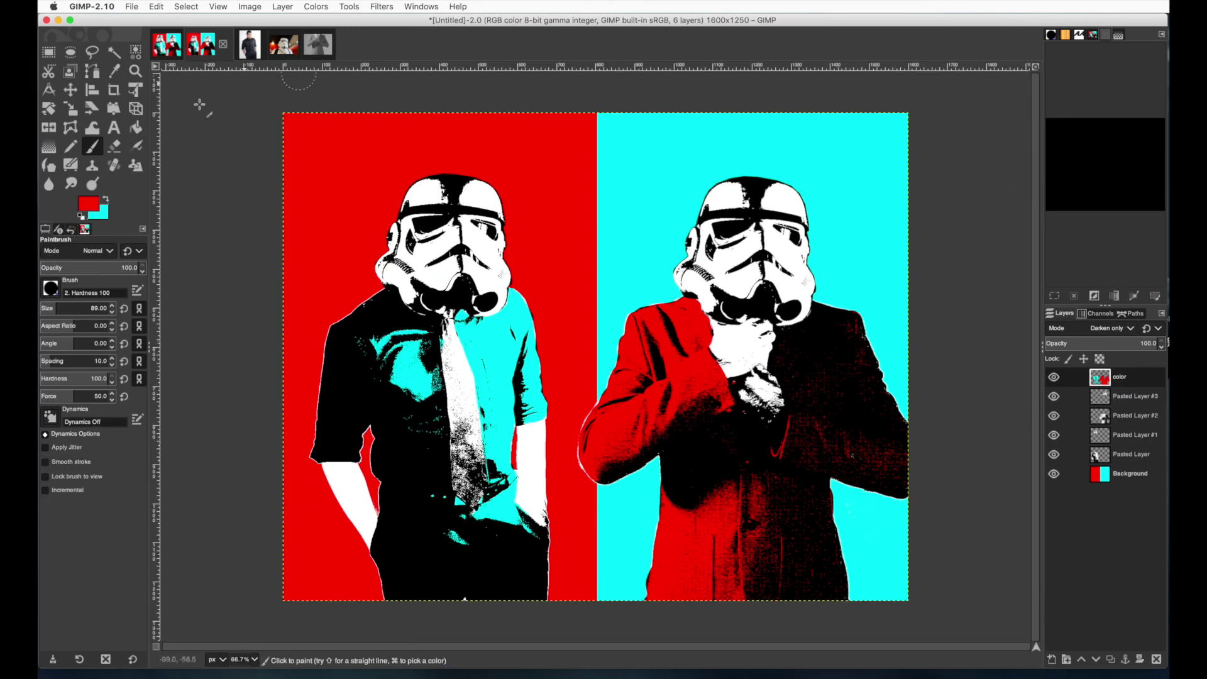
pyautogui.click(89, 210)
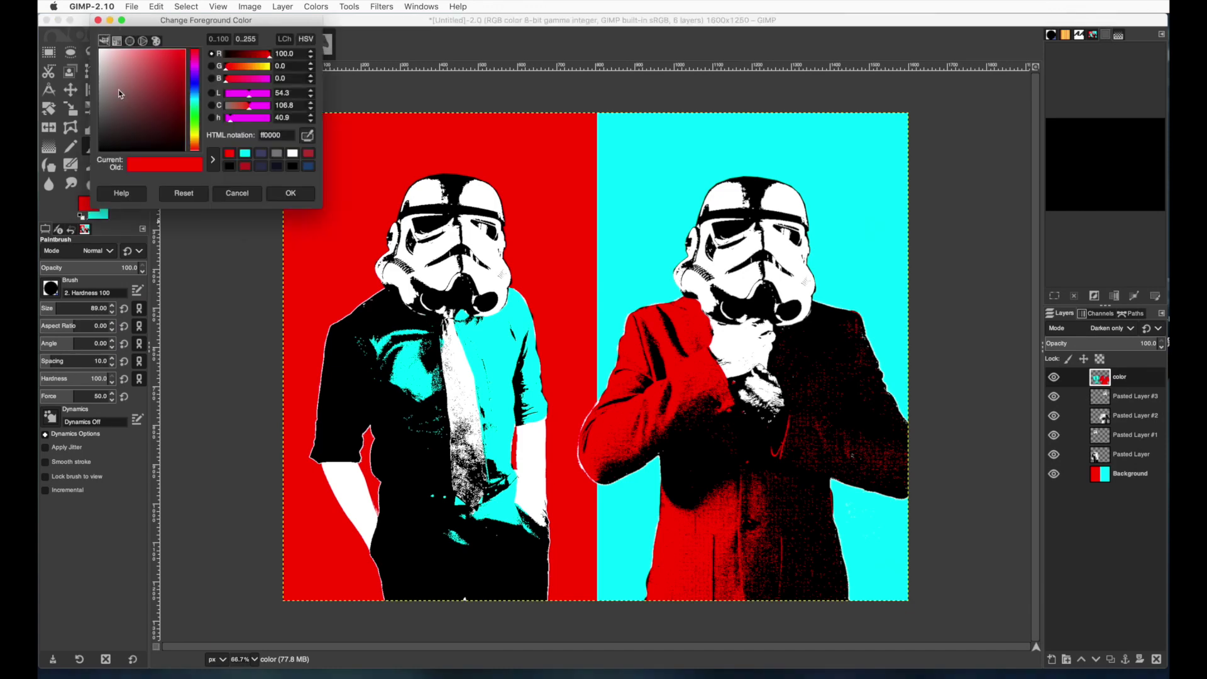
# Set the foreground to white and type 'mrs oakes' near the bottom-right corner.
pyautogui.moveTo(119, 93); pyautogui.dragTo(94, 42)
pyautogui.click(295, 192)
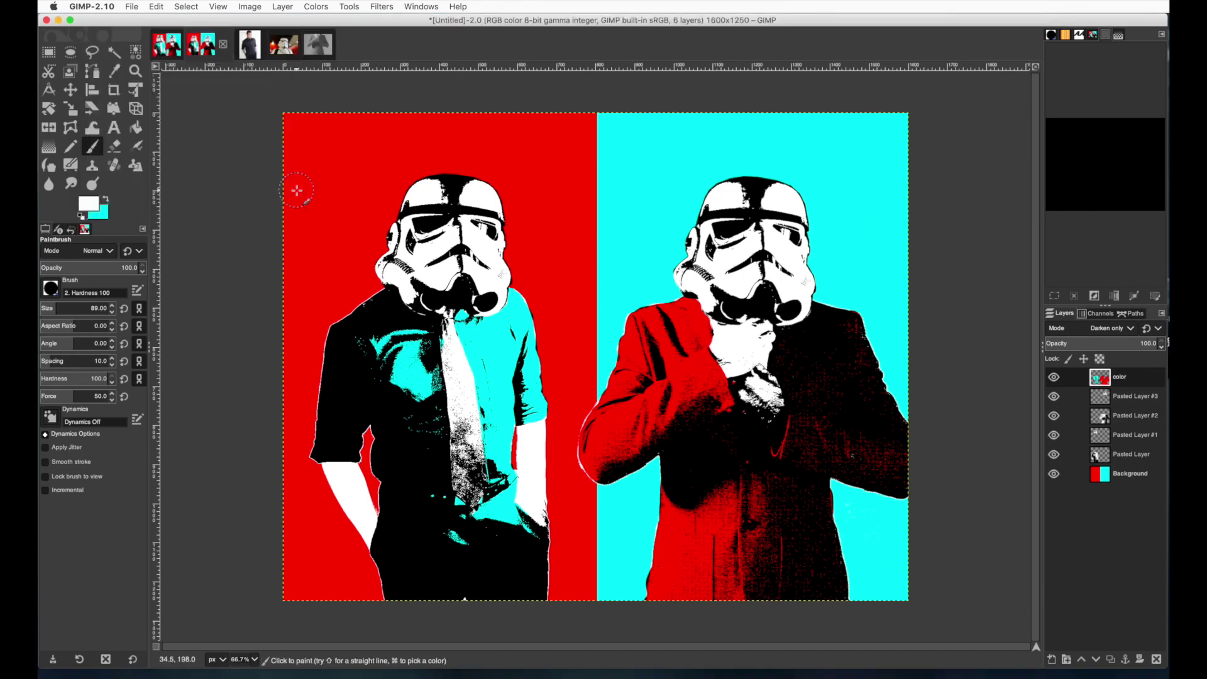
pyautogui.click(114, 128)
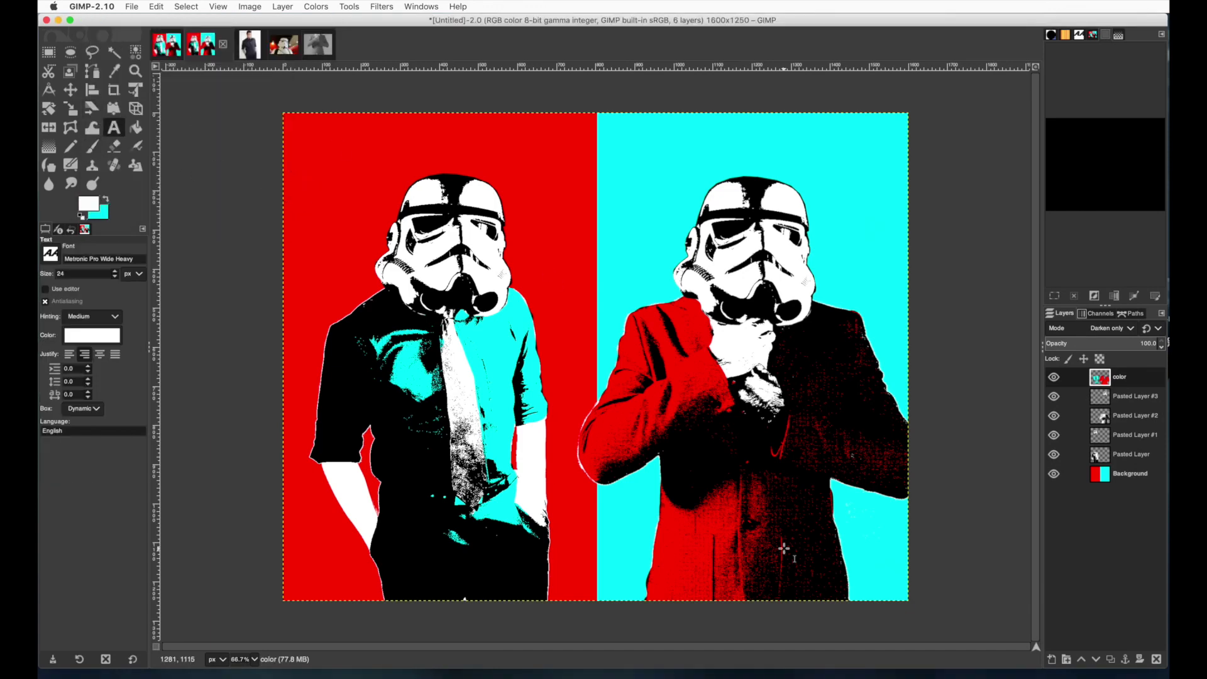
pyautogui.click(736, 566)
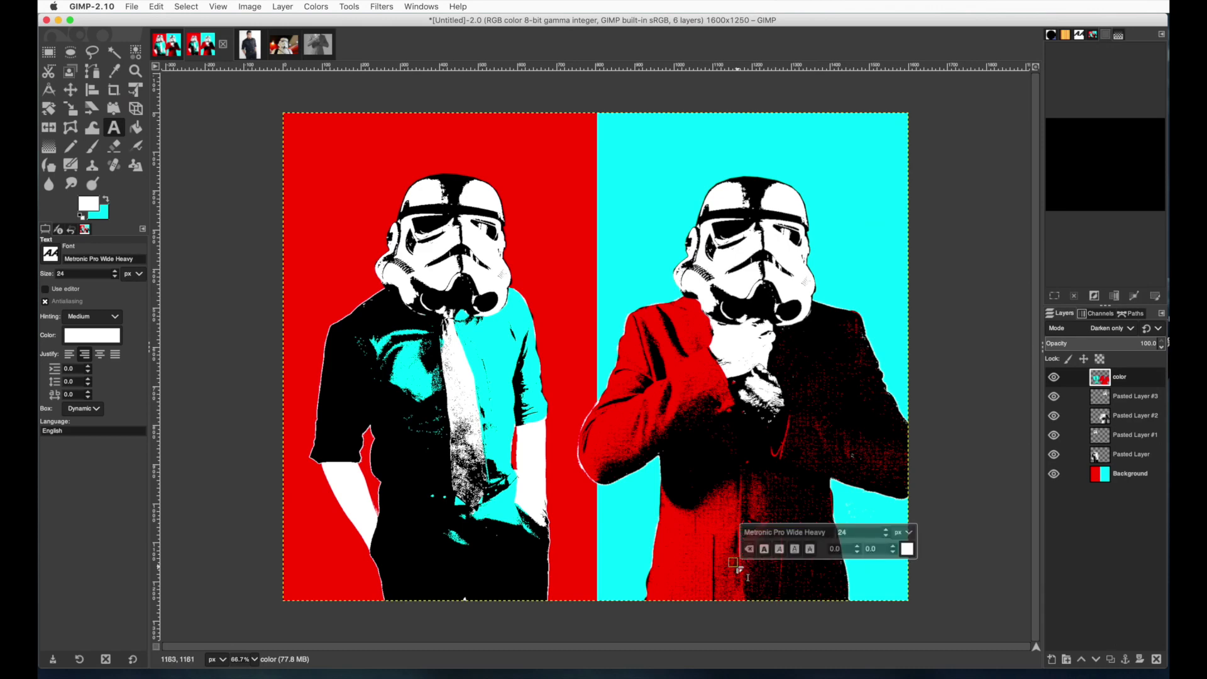
pyautogui.write('mrs o')
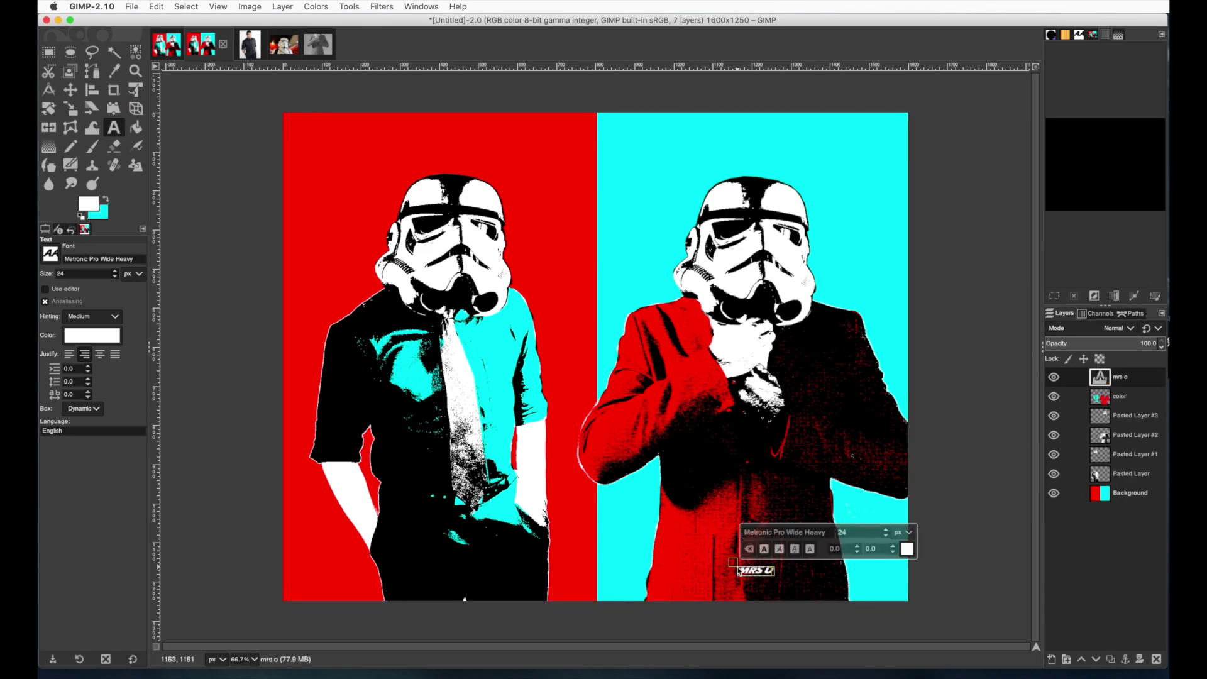
pyautogui.write('akes')
# Scale the MRS OAKES text layer up in the bottom-right of the cyan half.
pyautogui.hotkey('shift', 's')
pyautogui.moveTo(808, 573); pyautogui.dragTo(899, 594)
pyautogui.click(1132, 493)
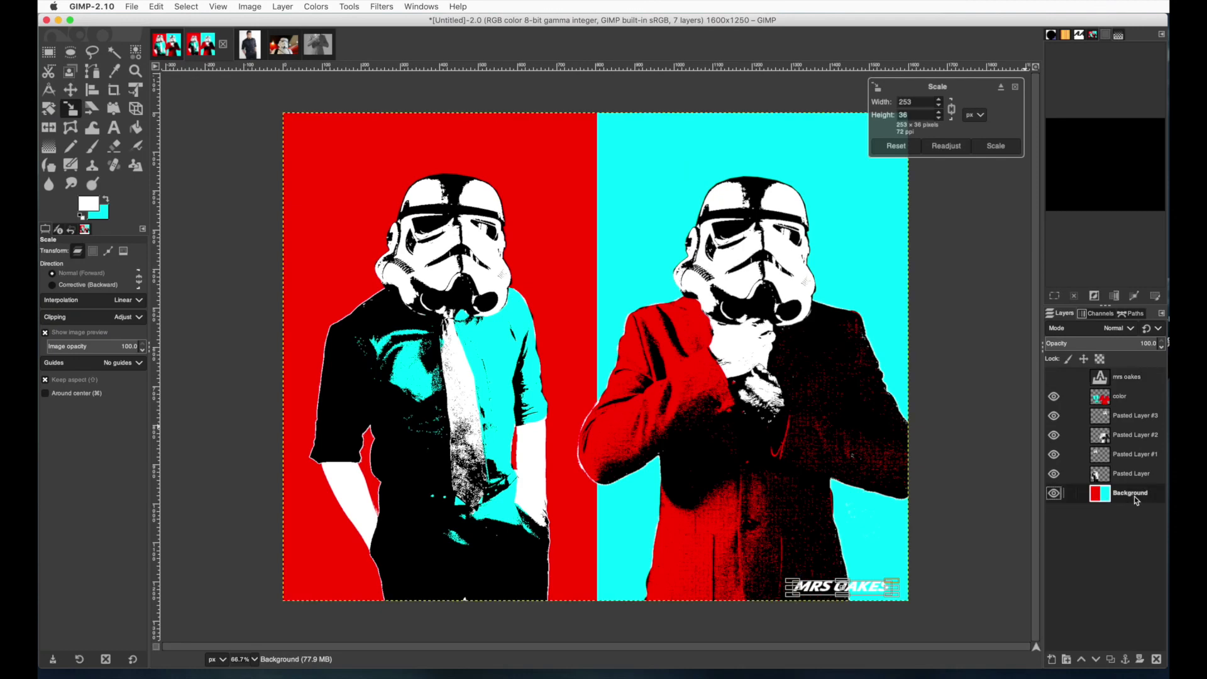
pyautogui.click(53, 56)
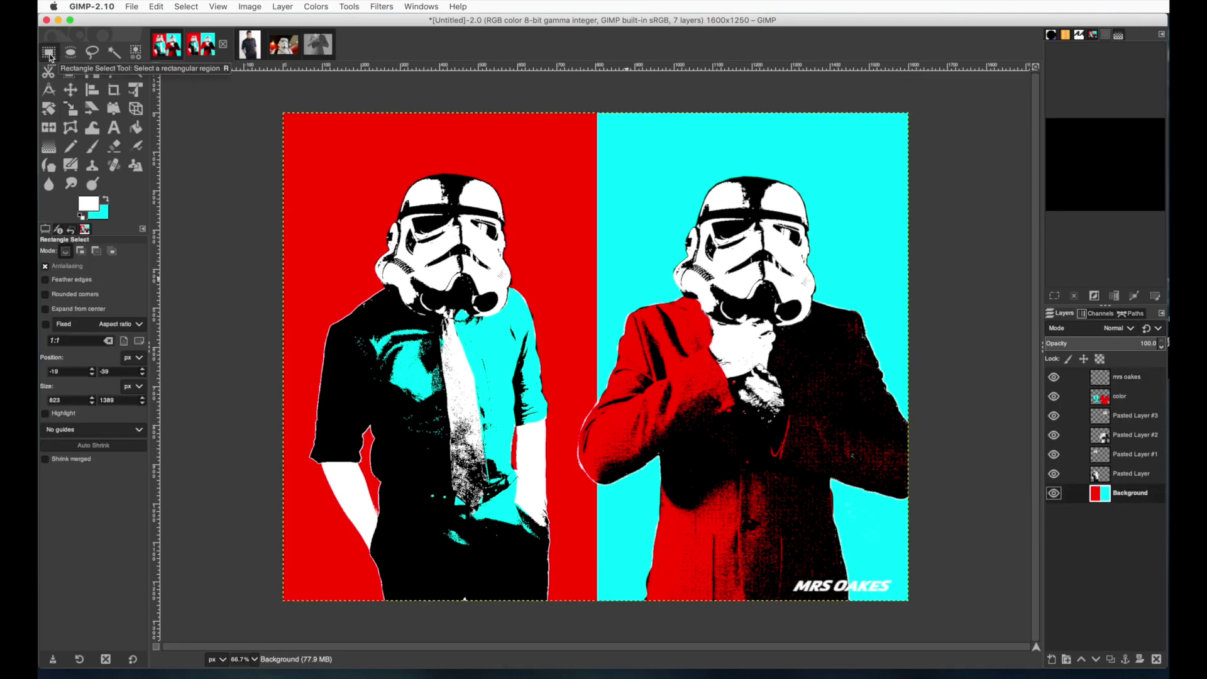
# Save the poster as stormtrooper.xcf on the Desktop.
pyautogui.click(135, 6)
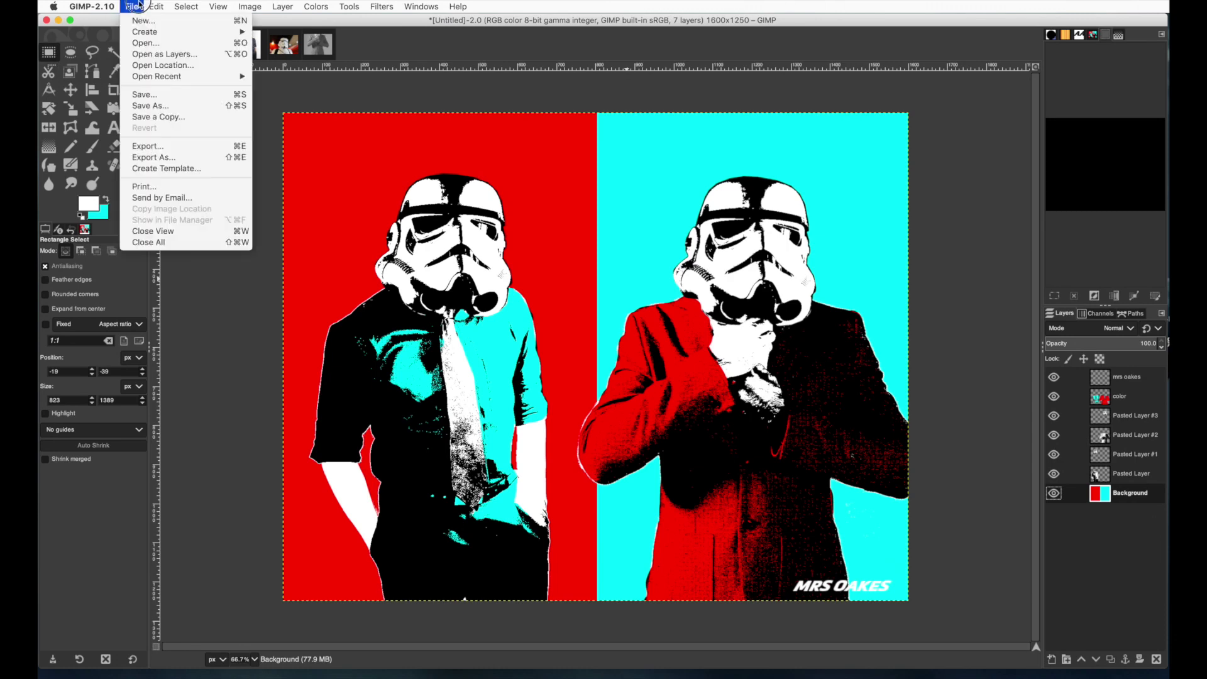
pyautogui.click(170, 96)
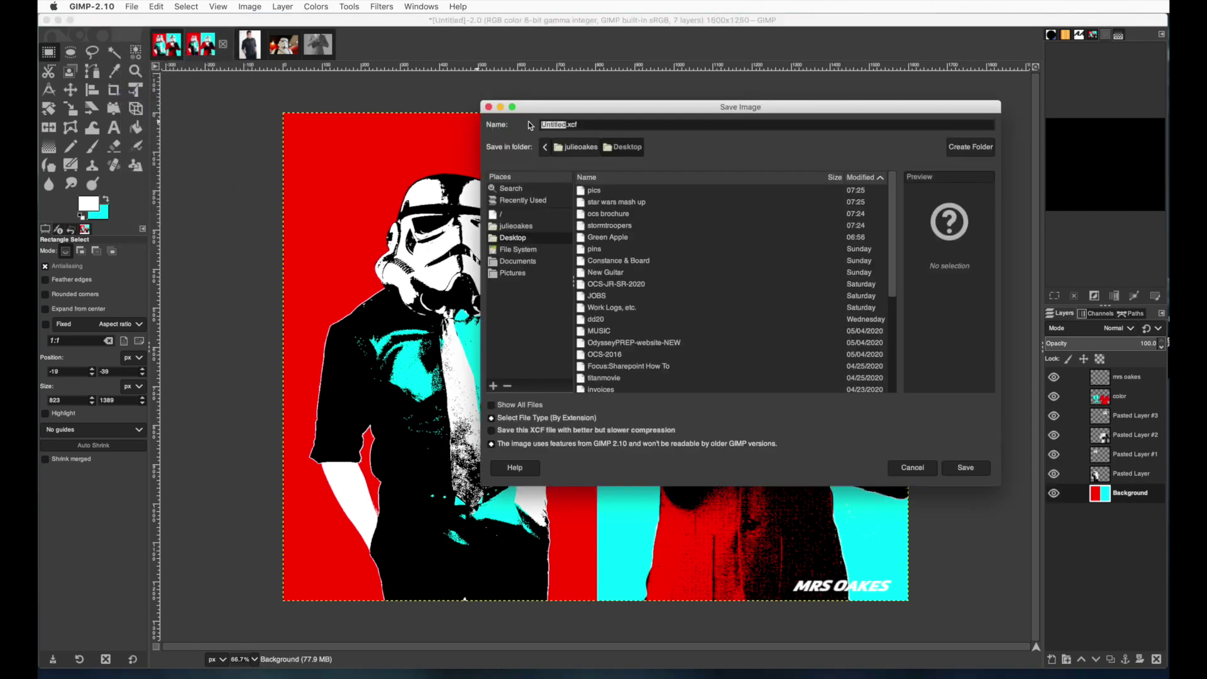
pyautogui.write('stormtrooper')
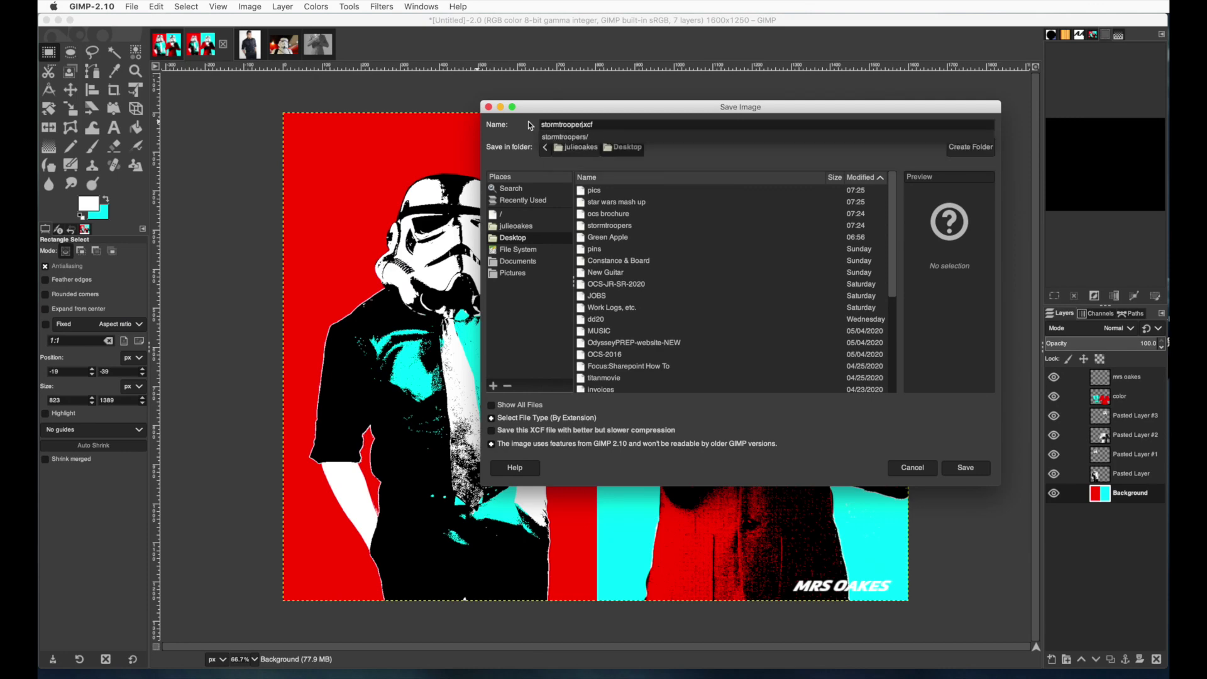
pyautogui.click(953, 471)
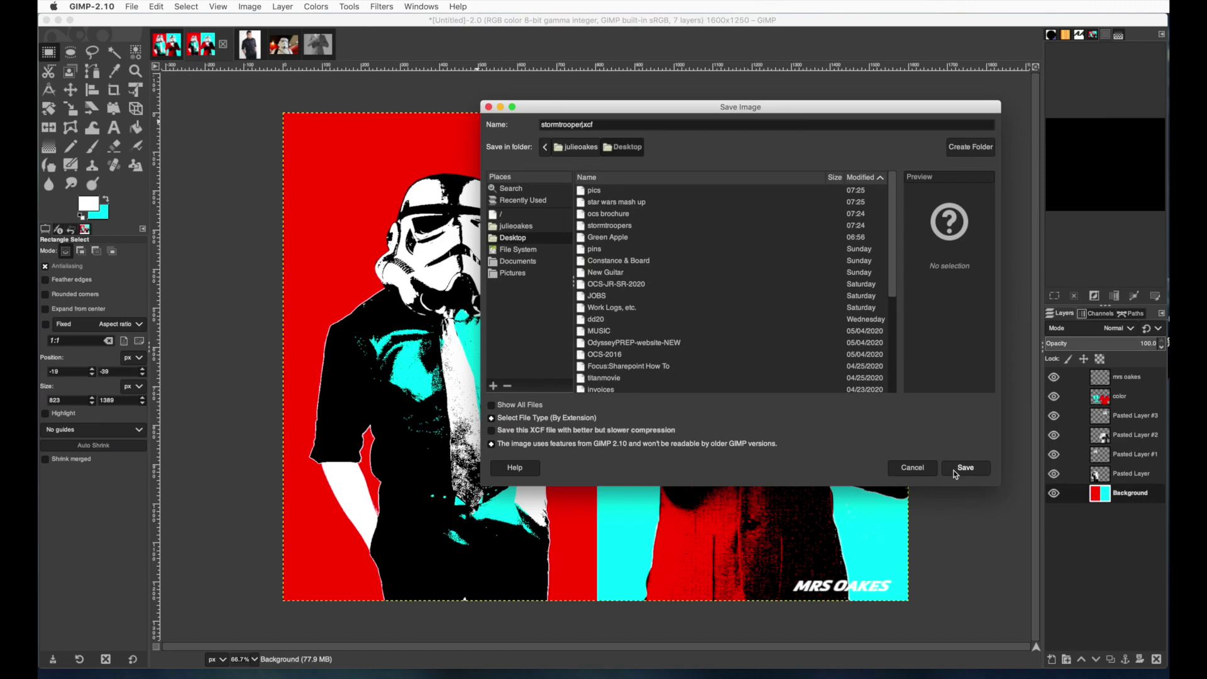
pyautogui.click(962, 469)
pyautogui.click(129, 5)
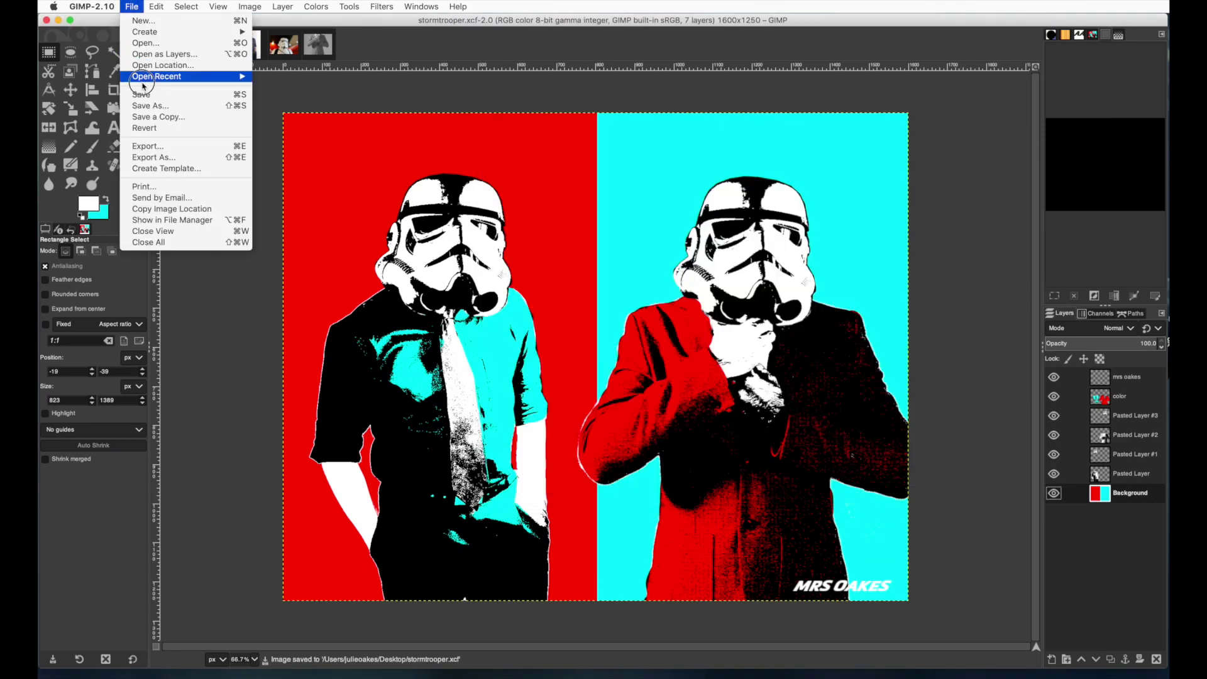
# Export the poster to the Desktop as stormtrooper.png with default PNG options.
pyautogui.click(157, 149)
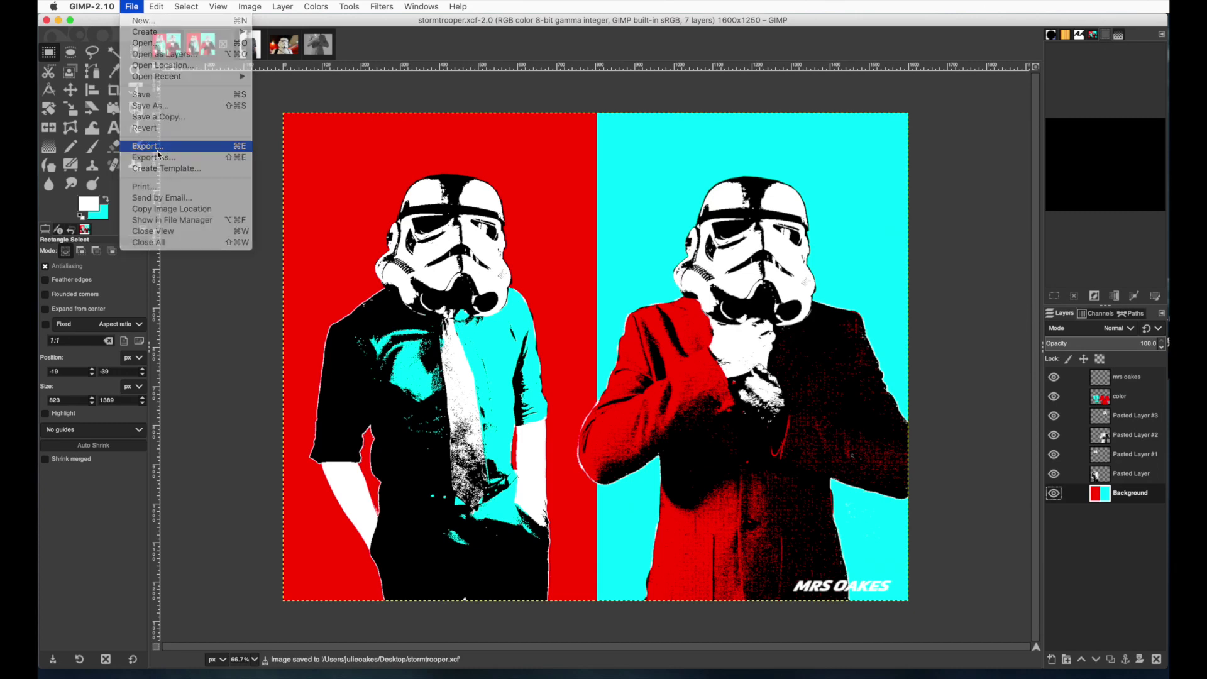
pyautogui.click(631, 166)
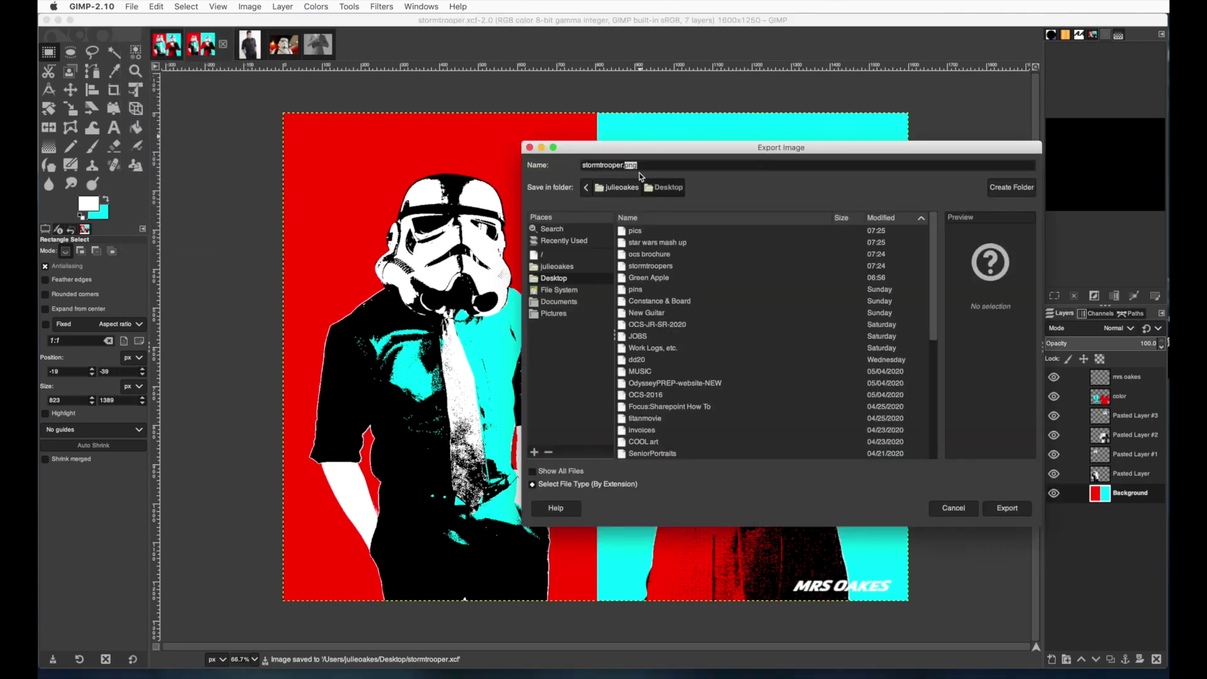
pyautogui.click(1009, 509)
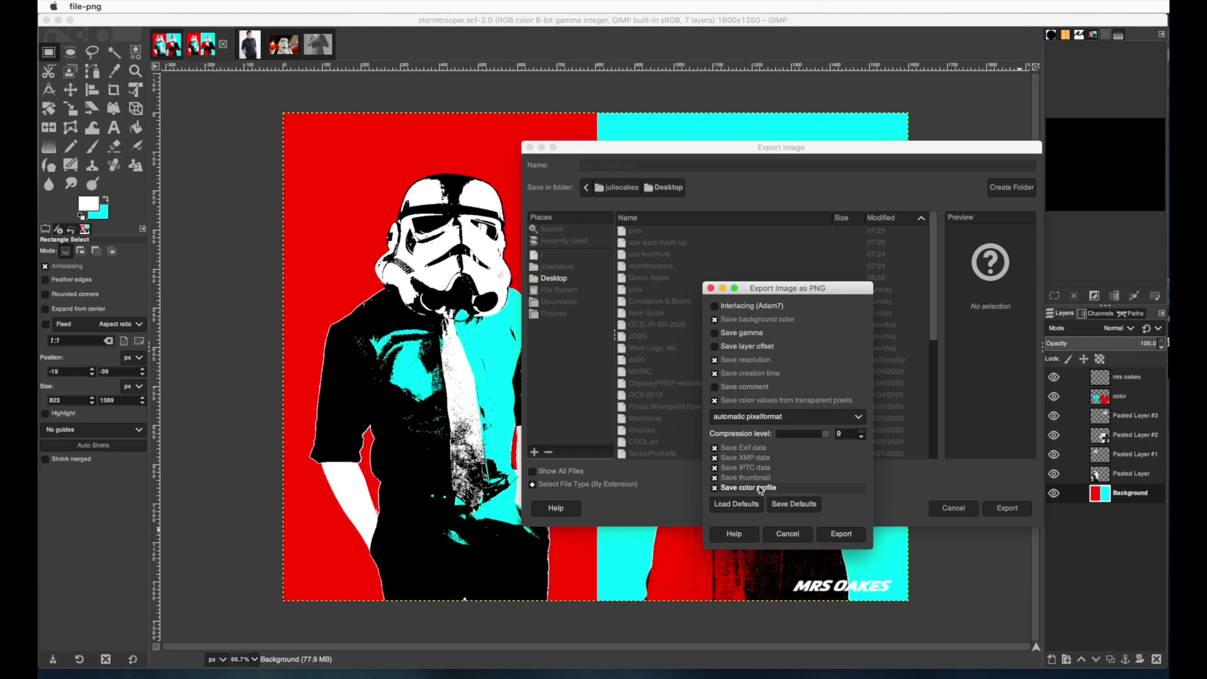
pyautogui.click(848, 533)
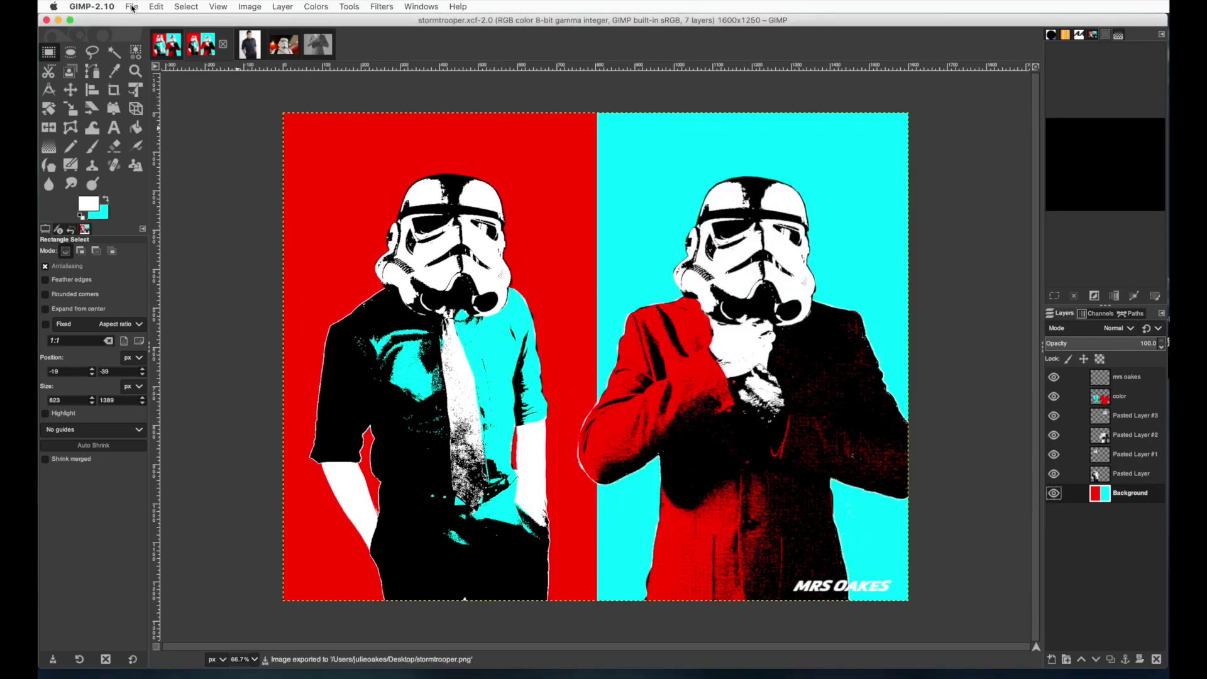
pyautogui.click(132, 8)
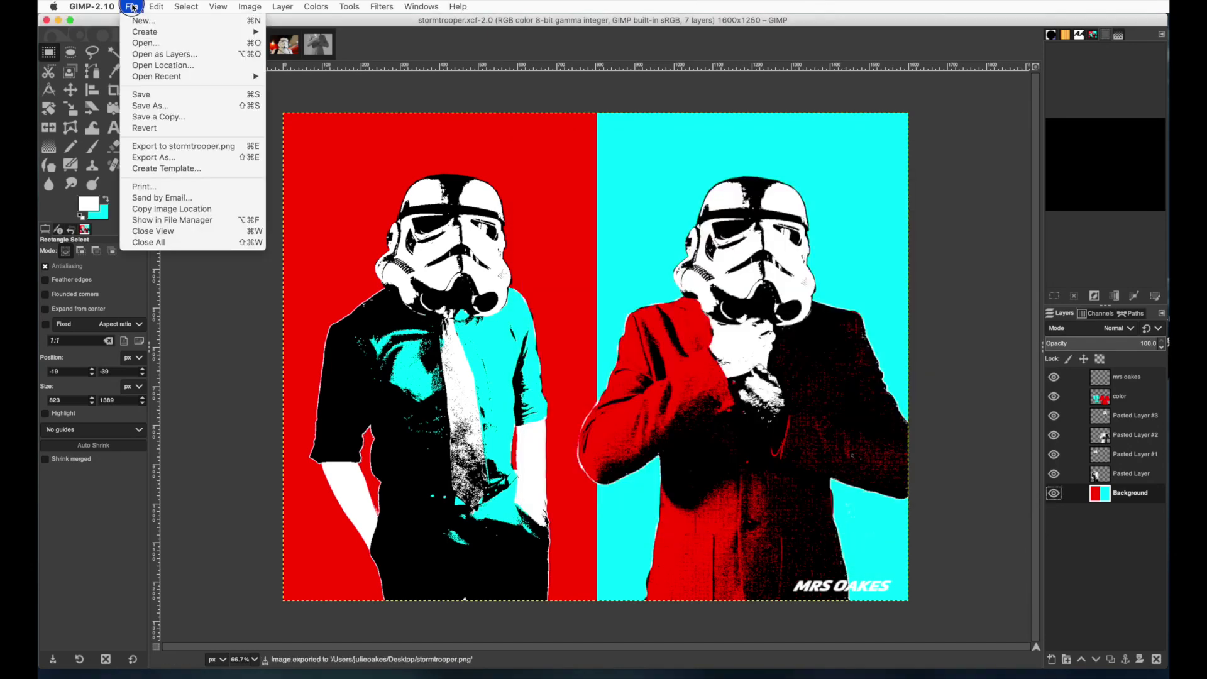
# Open stormtrooper.png, apply a trial Hue-Chroma hue and chroma shift, then undo it.
pyautogui.click(143, 44)
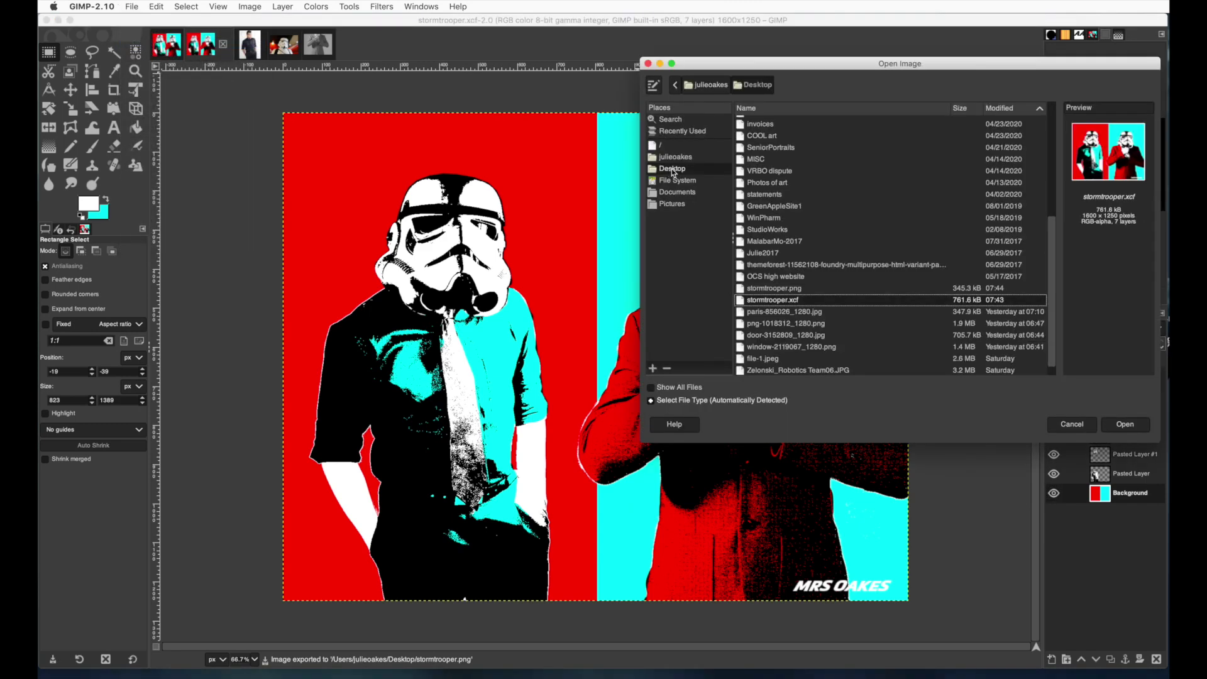
pyautogui.doubleClick(768, 289)
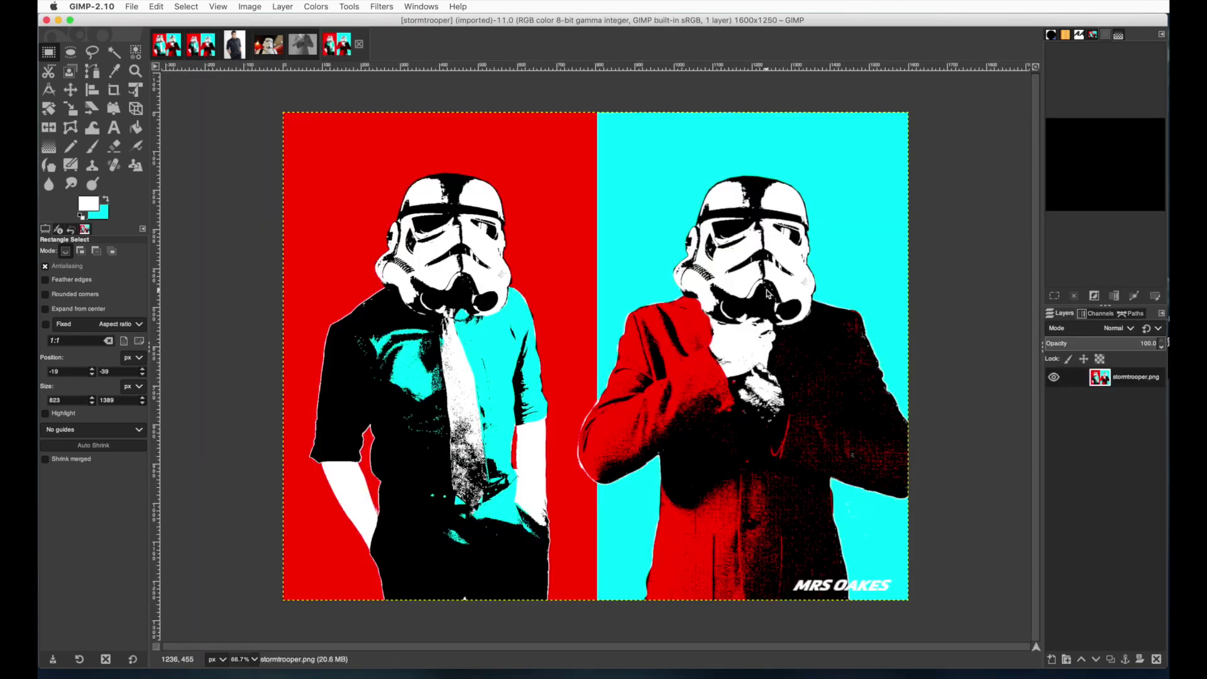
pyautogui.click(324, 8)
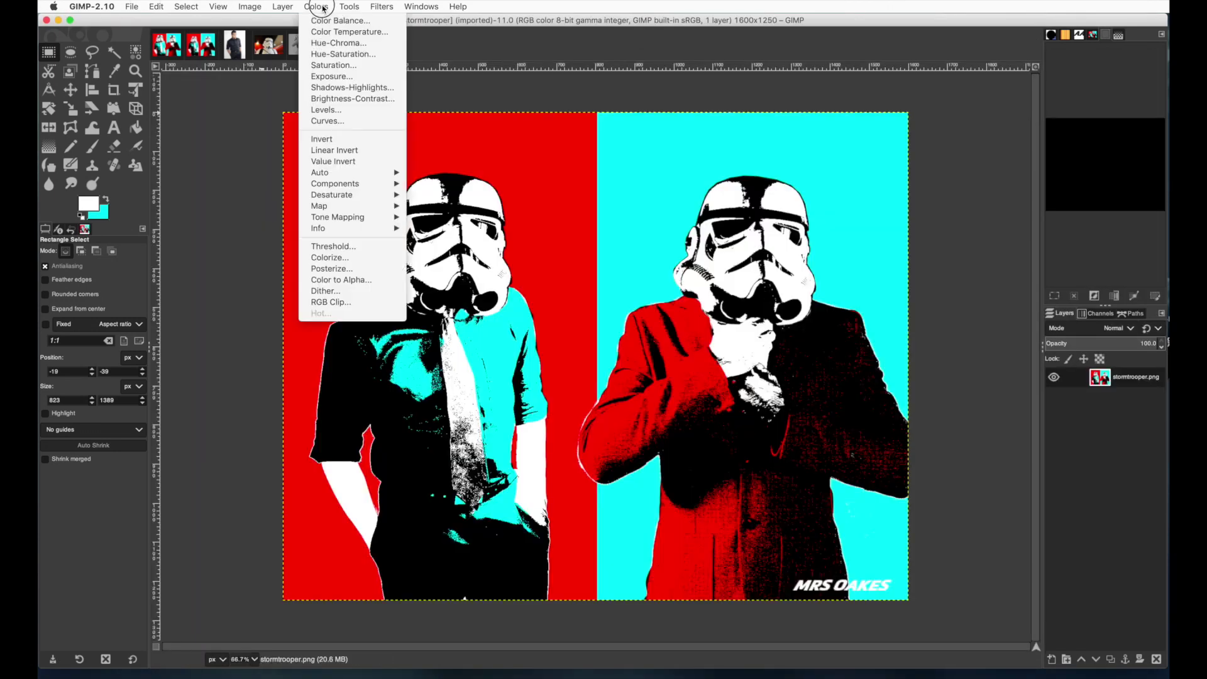
pyautogui.click(334, 43)
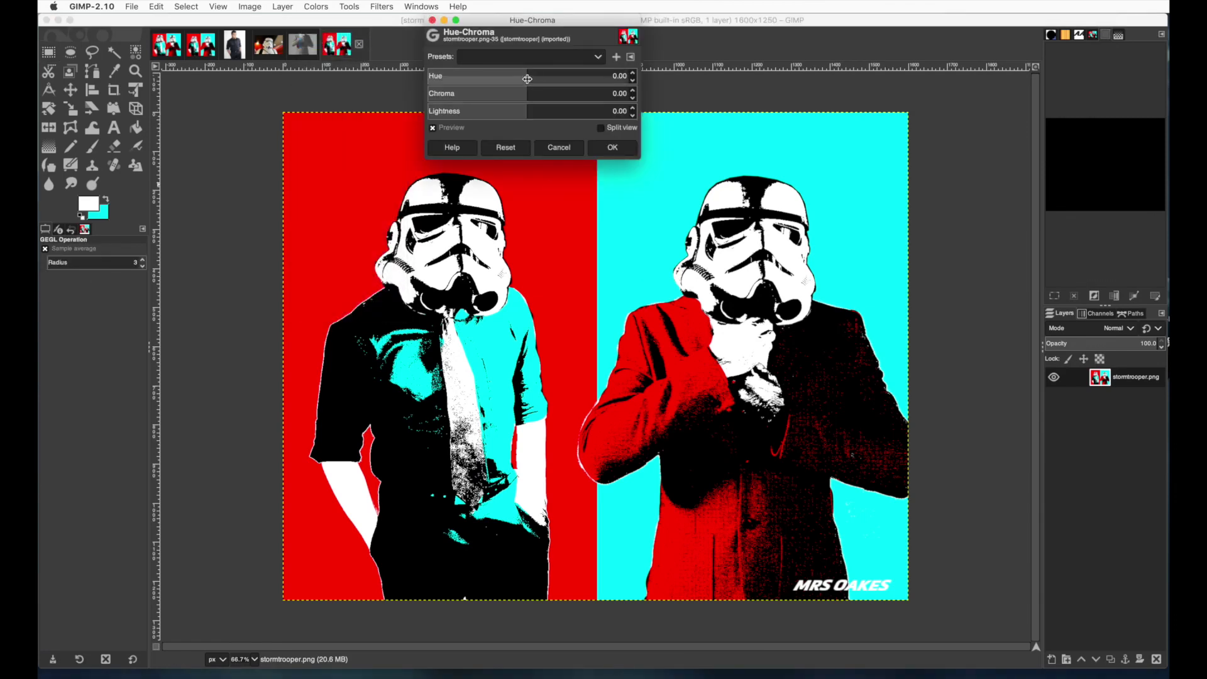
pyautogui.moveTo(528, 80); pyautogui.dragTo(471, 79)
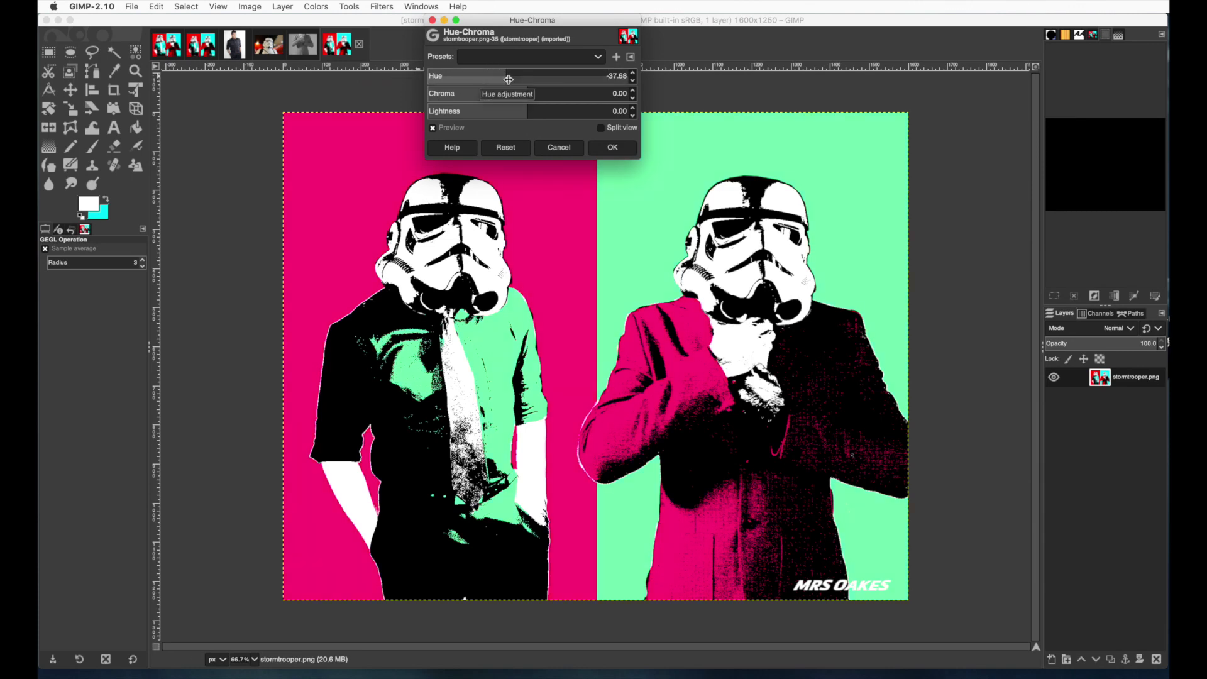
pyautogui.moveTo(503, 77); pyautogui.dragTo(727, 88)
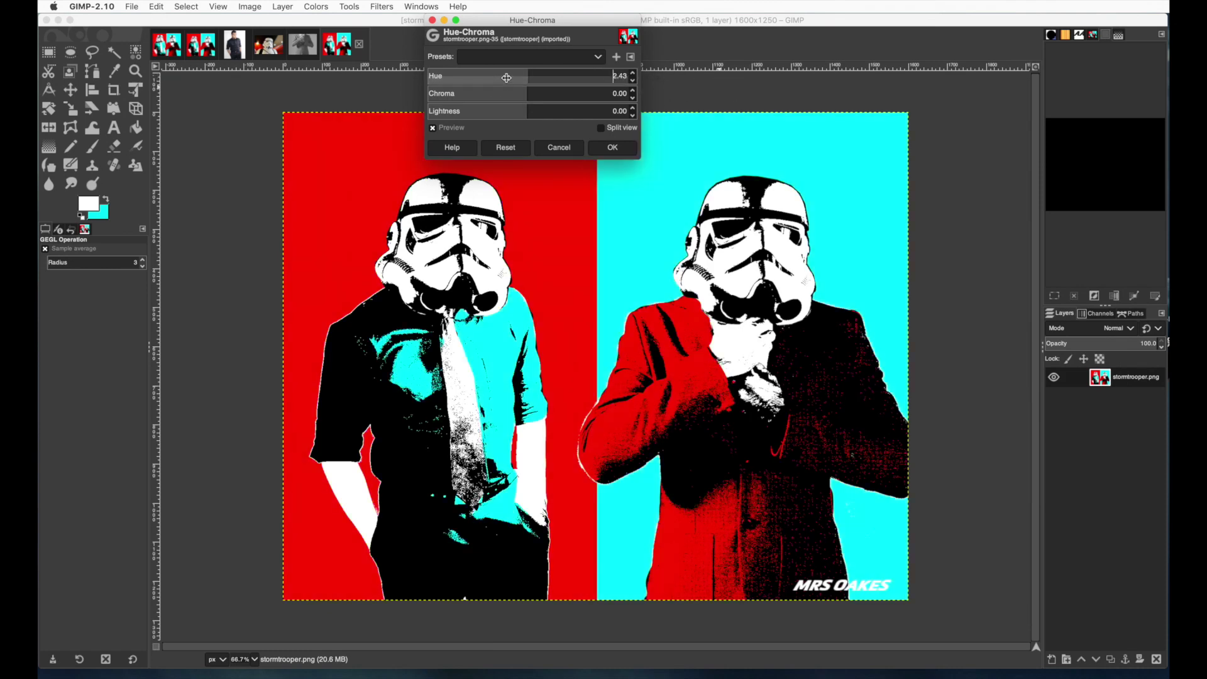
pyautogui.moveTo(505, 78); pyautogui.dragTo(442, 76)
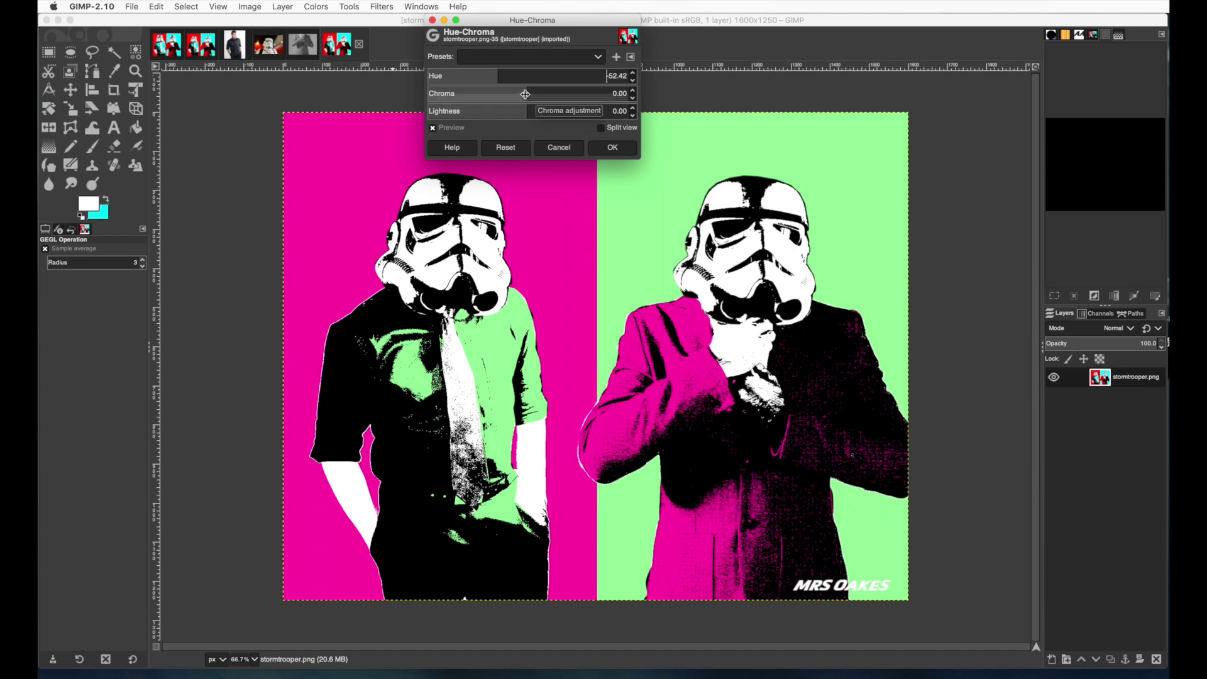
pyautogui.moveTo(526, 94)
pyautogui.mouseDown()
pyautogui.moveTo(686, 95)
pyautogui.moveTo(522, 94)
pyautogui.mouseUp()
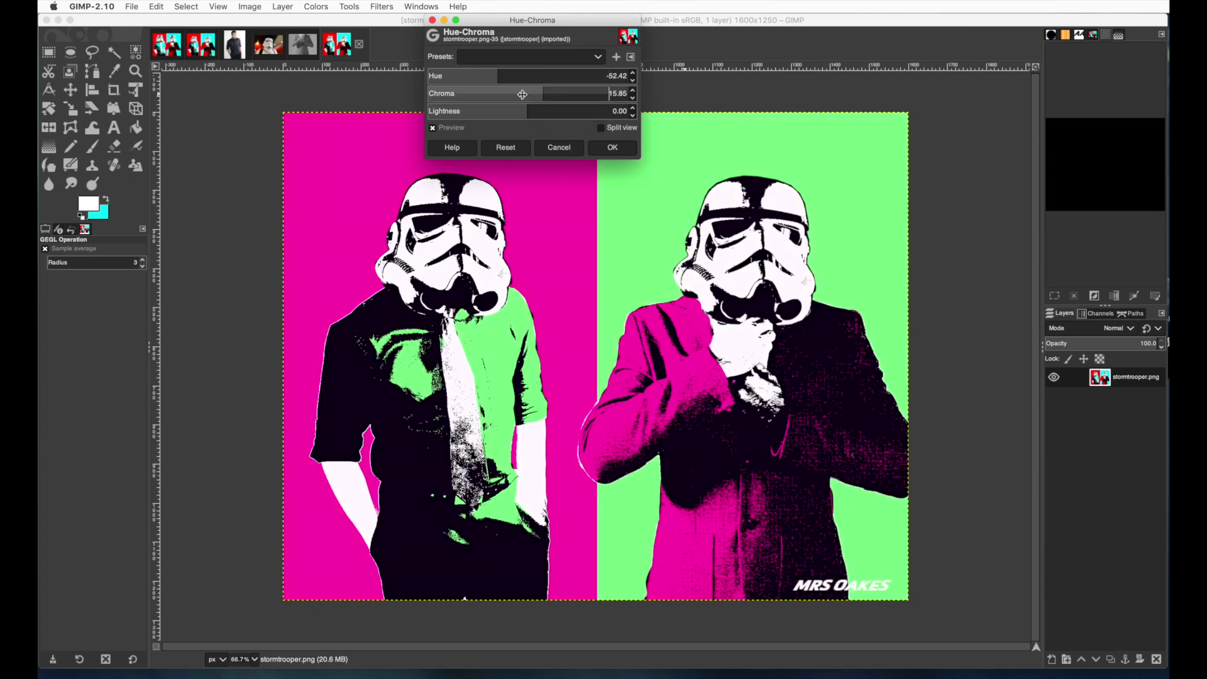
pyautogui.click(607, 149)
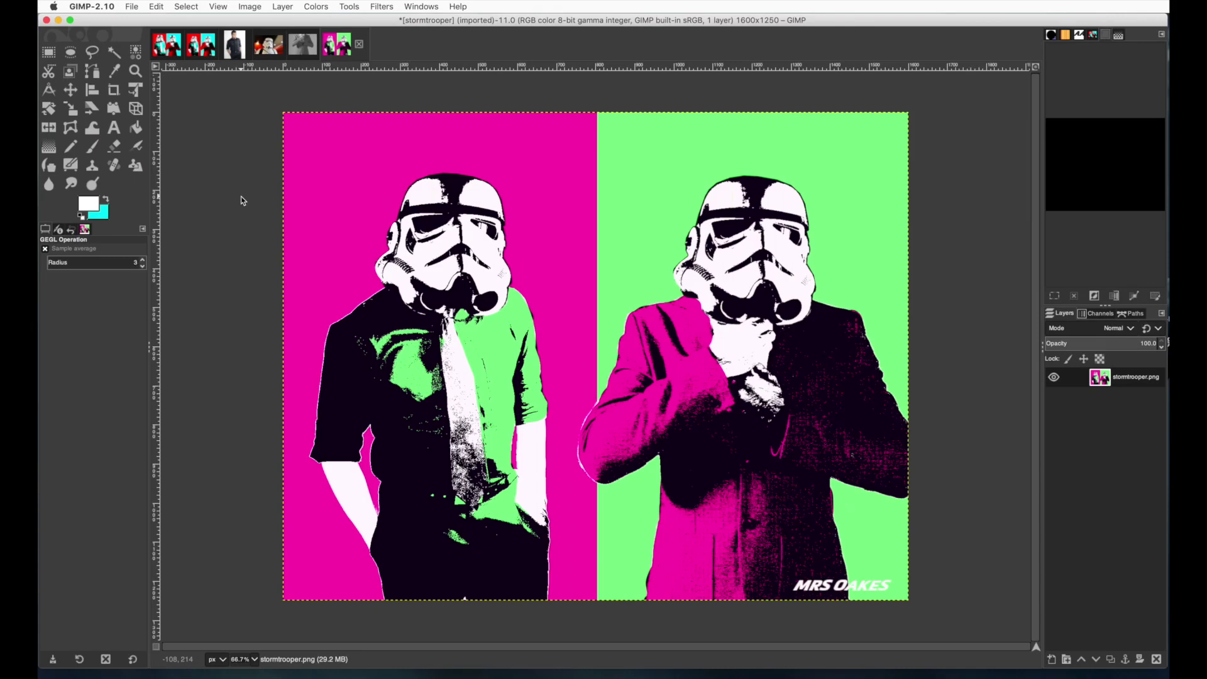
pyautogui.press('super+z')
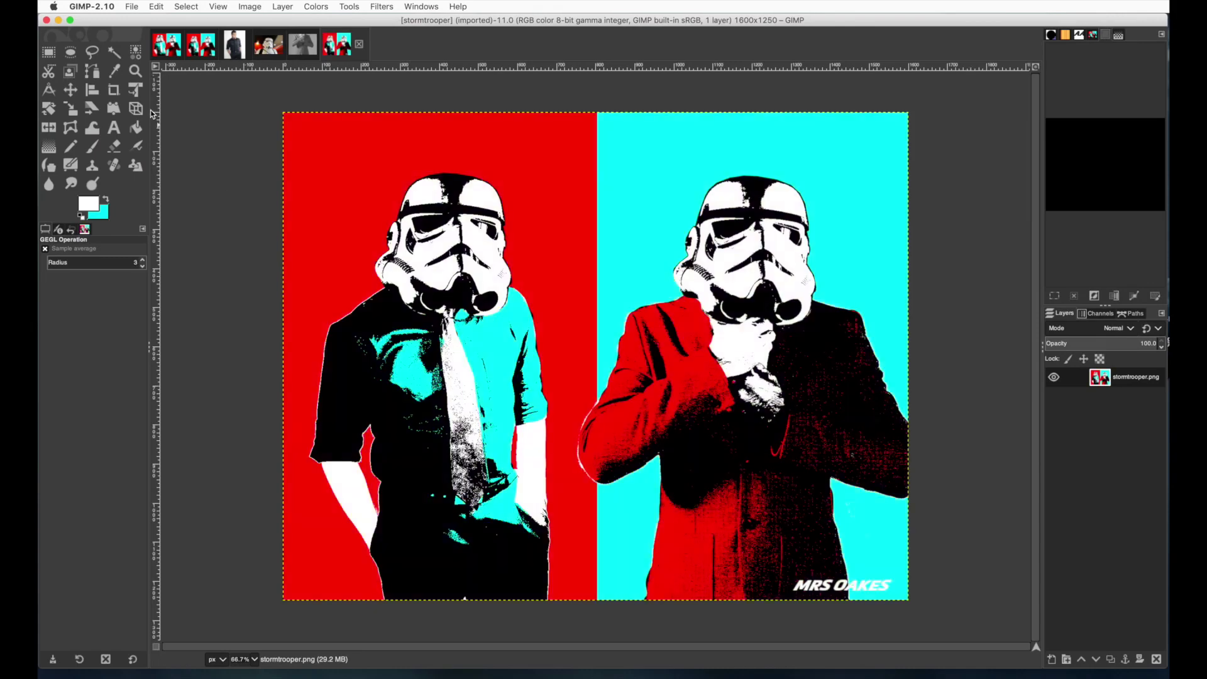